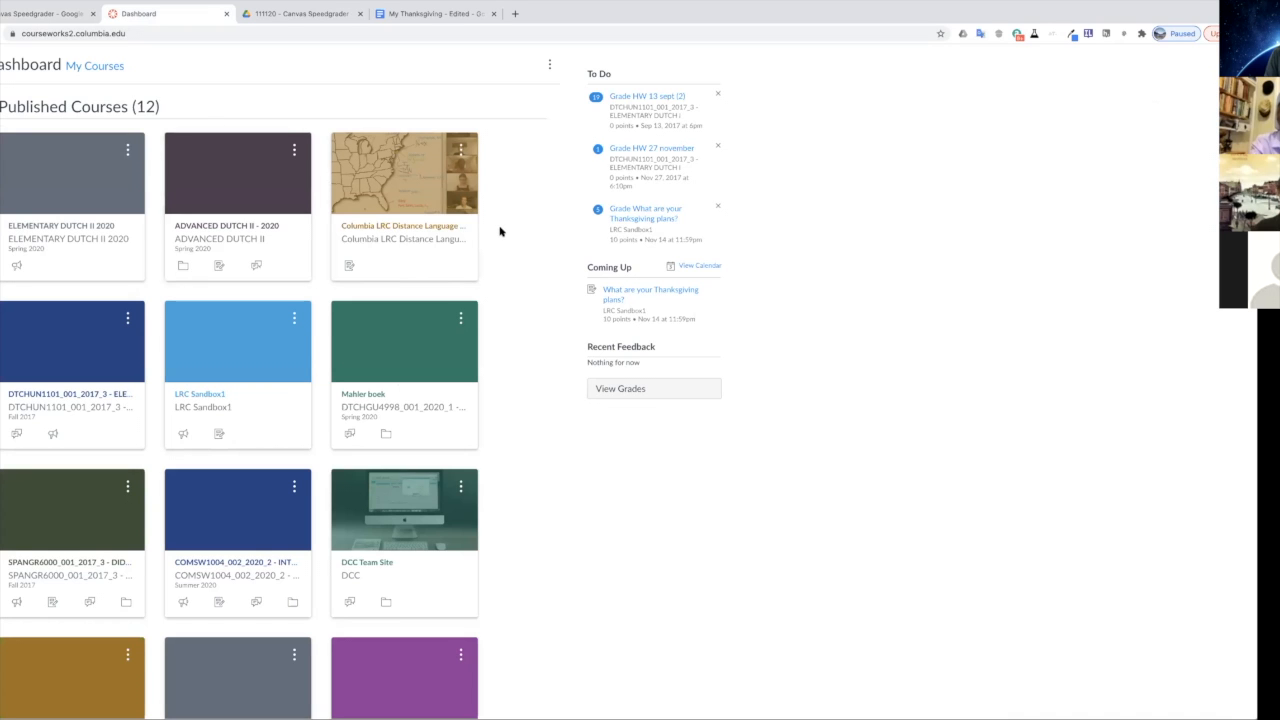
Step: Open SpeedGrader for the "What are your Thanksgiving plans?" assignment in the LRC Sandbox1 course
scroll(273, 276, down, 1)
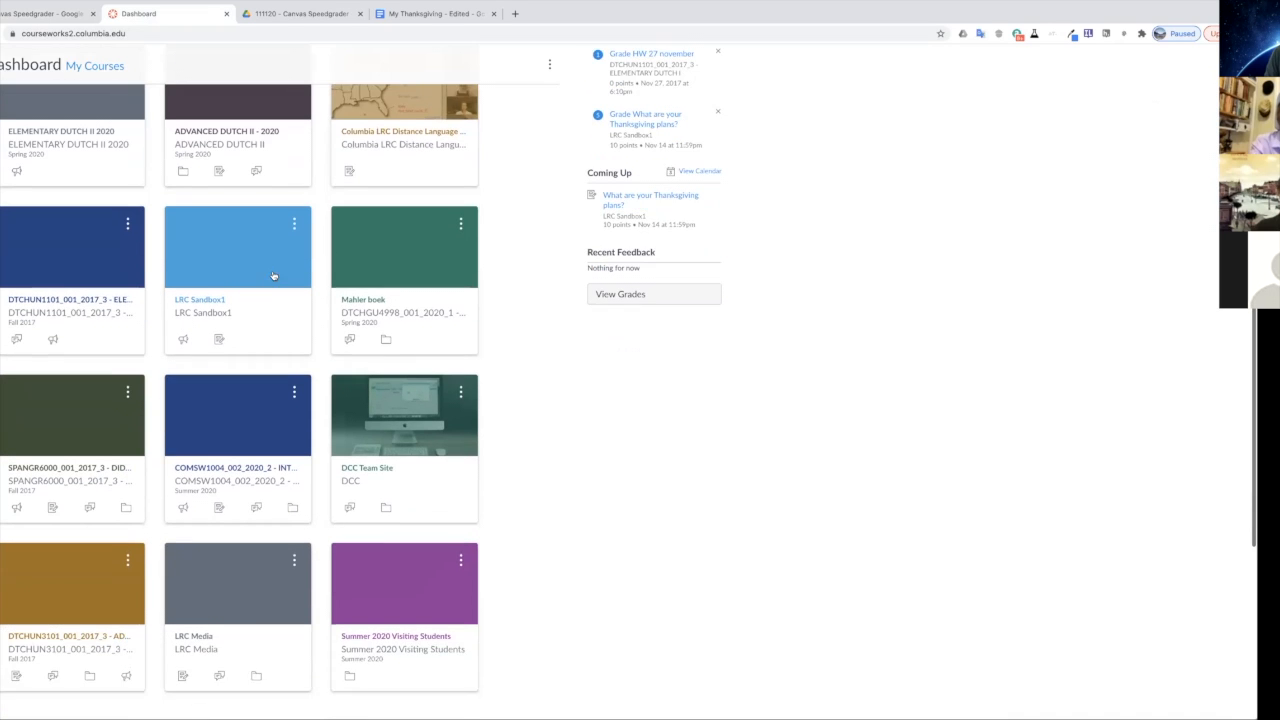
click(195, 289)
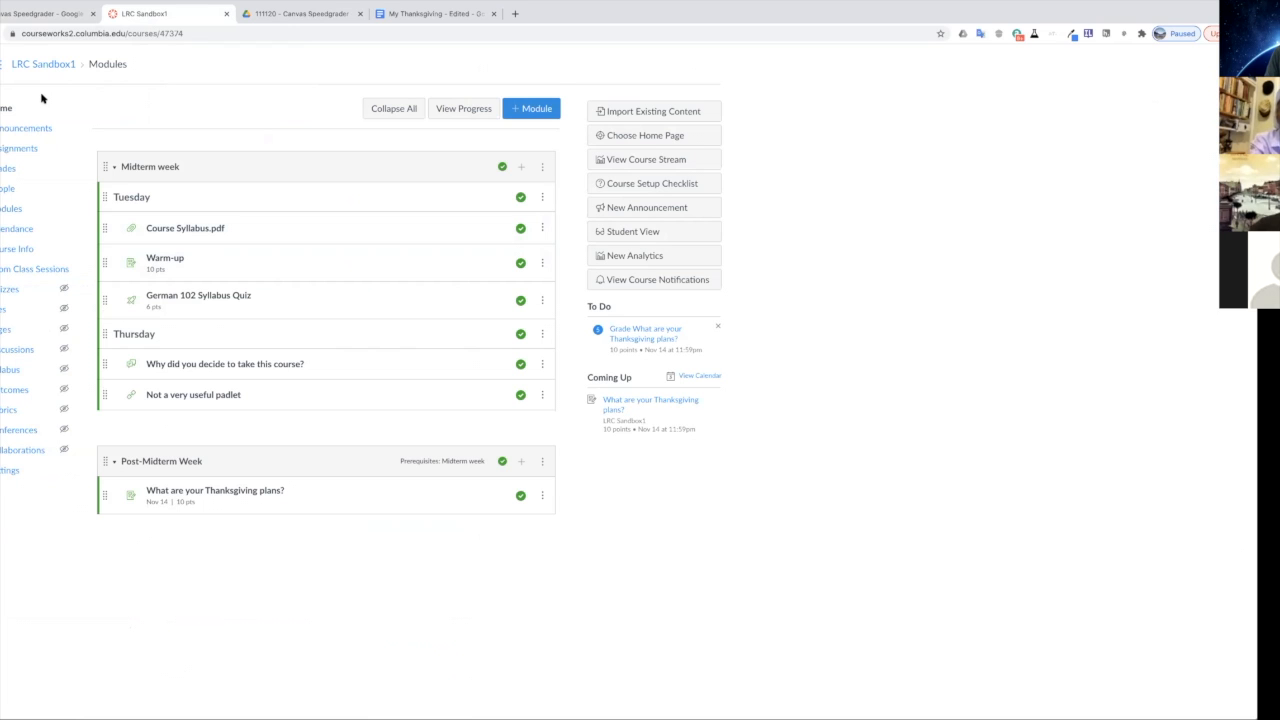
key(ctrl+plus)
key(ctrl+plus)
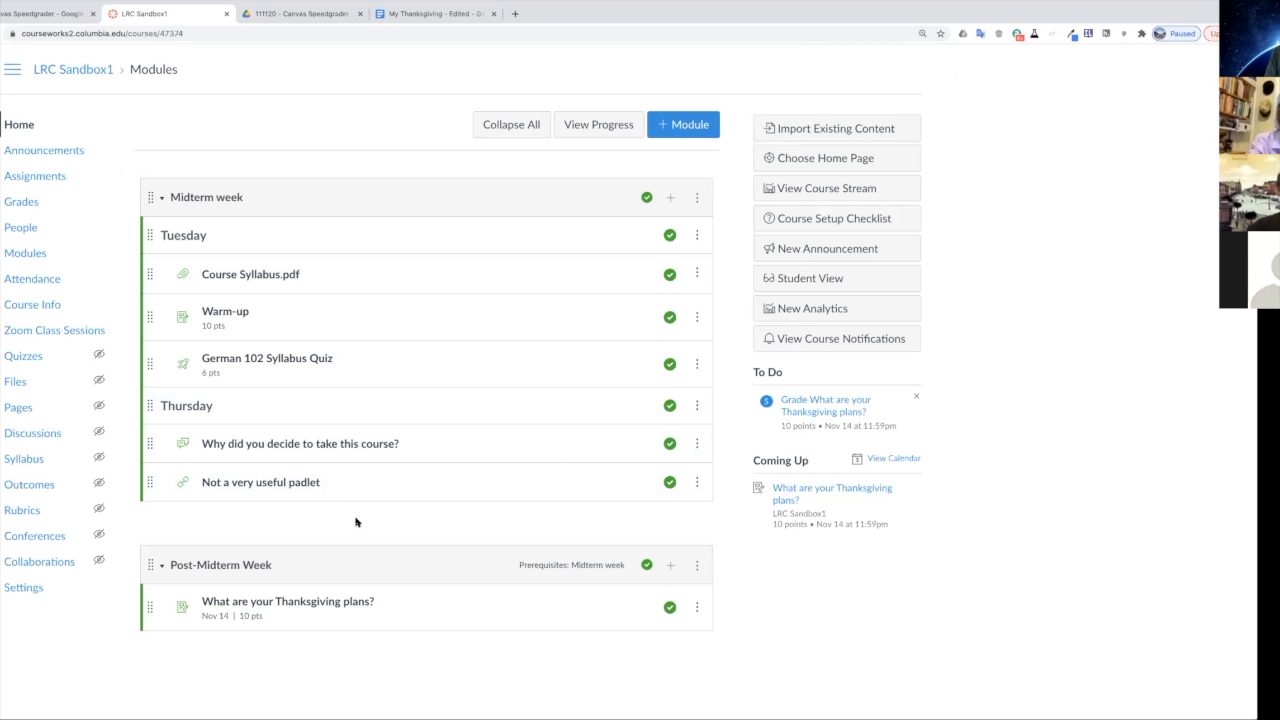
click(298, 604)
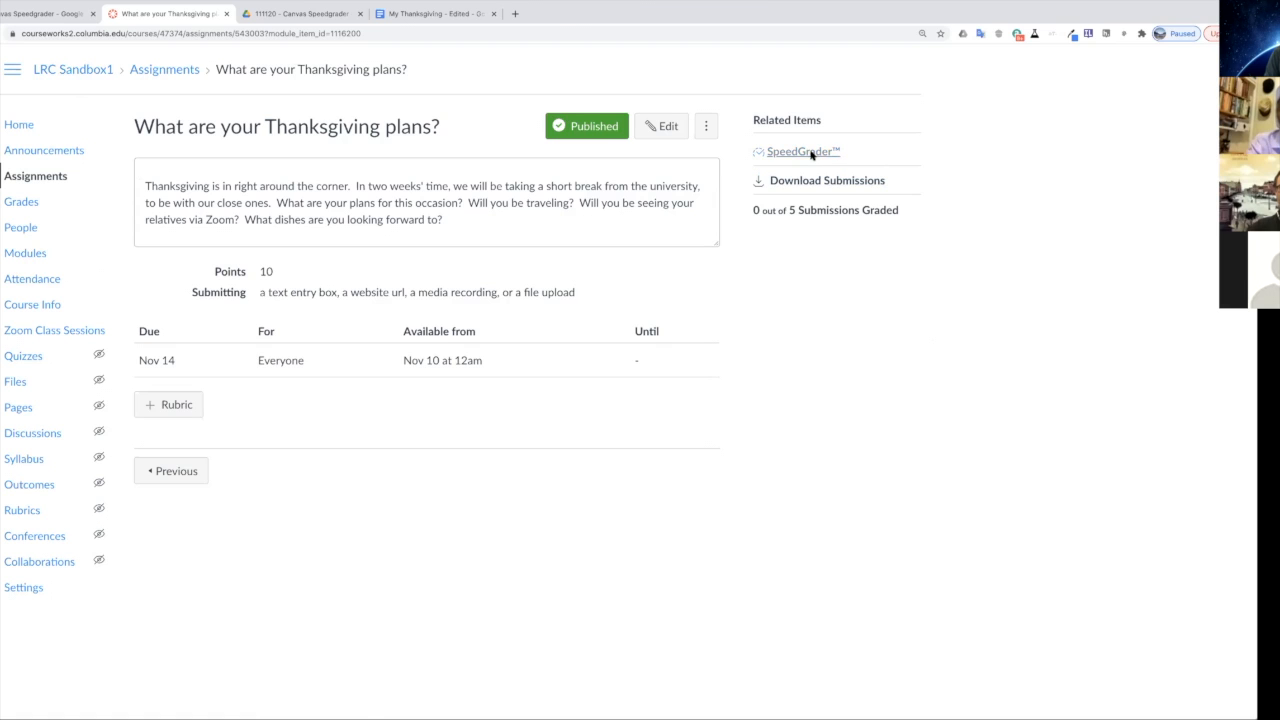
click(811, 154)
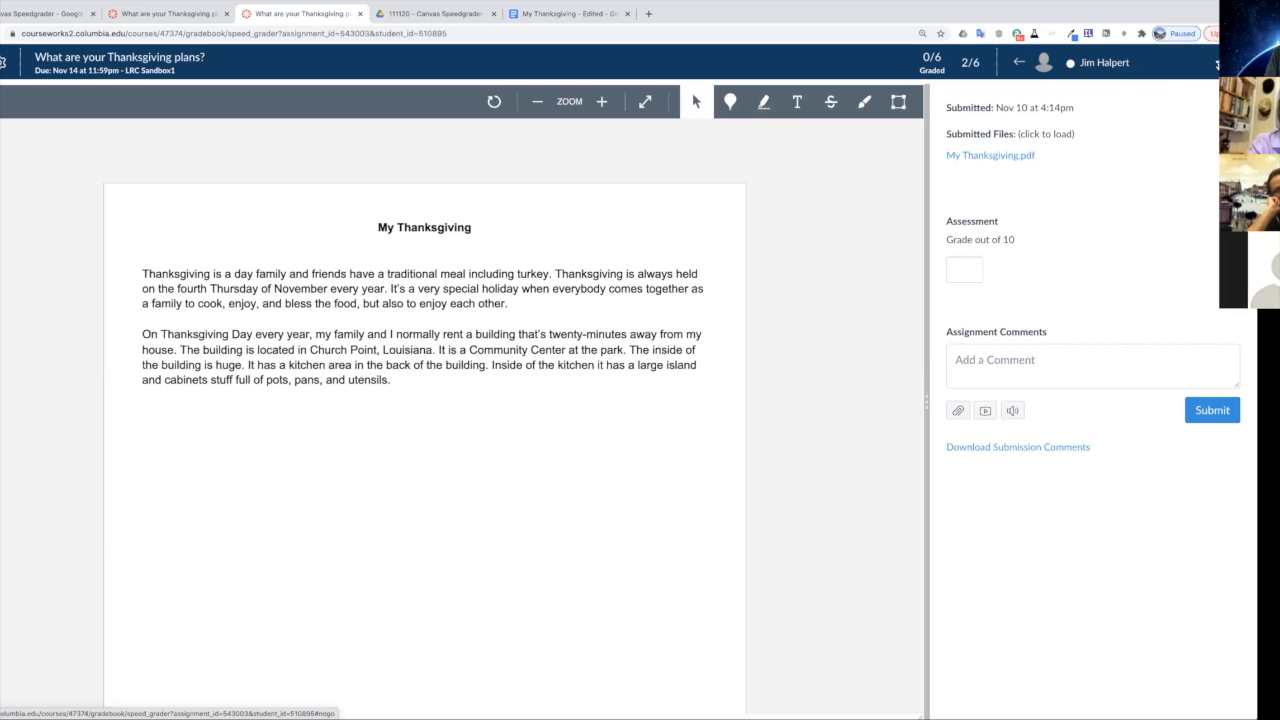
Step: Open the first listed student's submission and display it in Plain Text View
click(1104, 62)
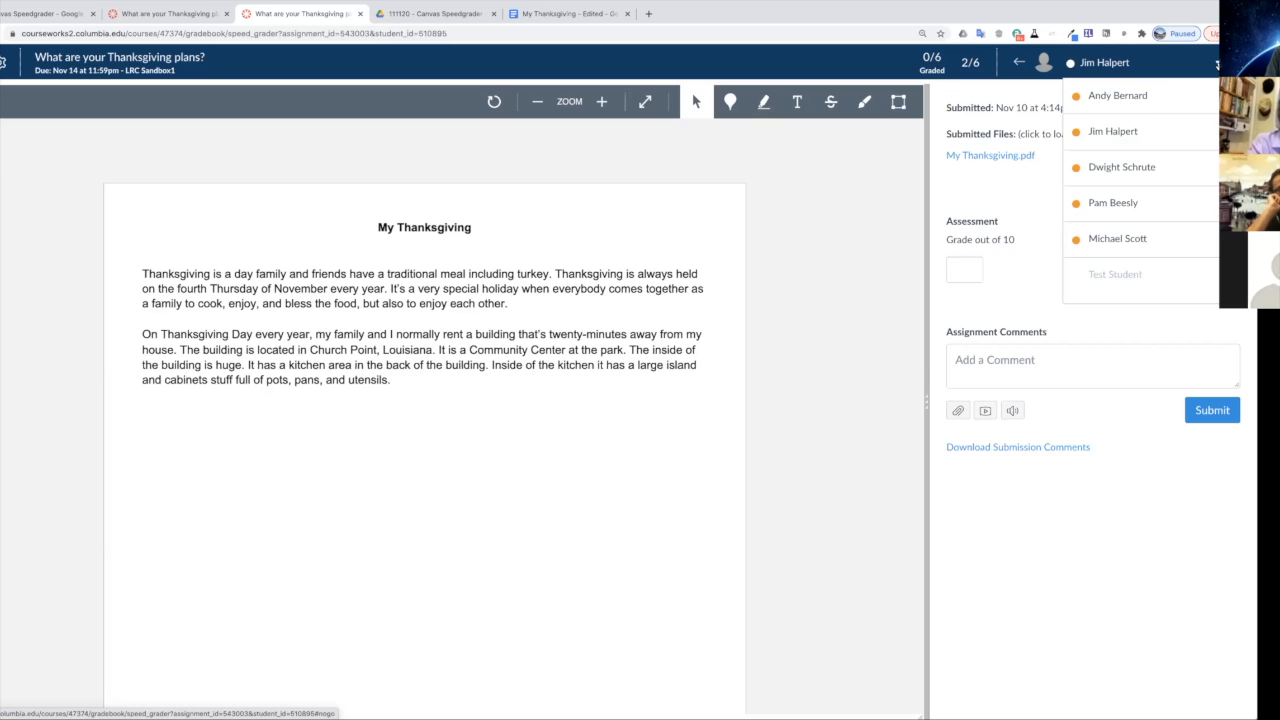
click(1146, 97)
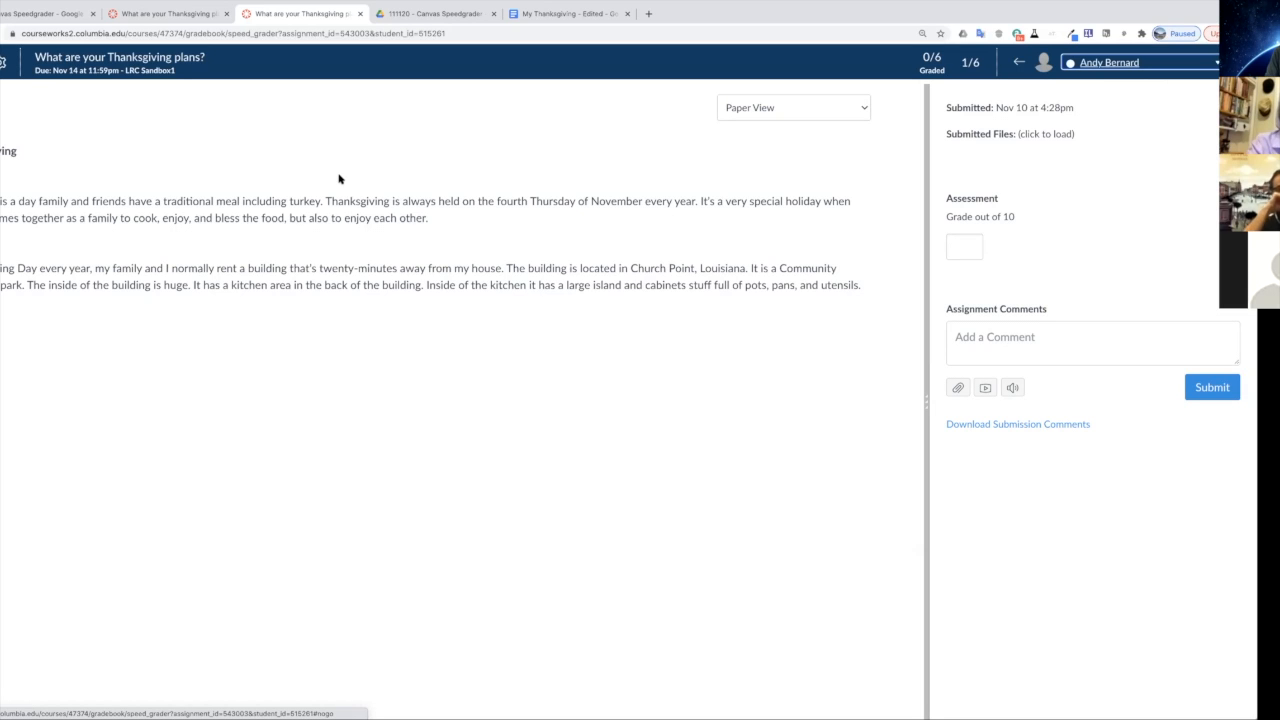
click(863, 111)
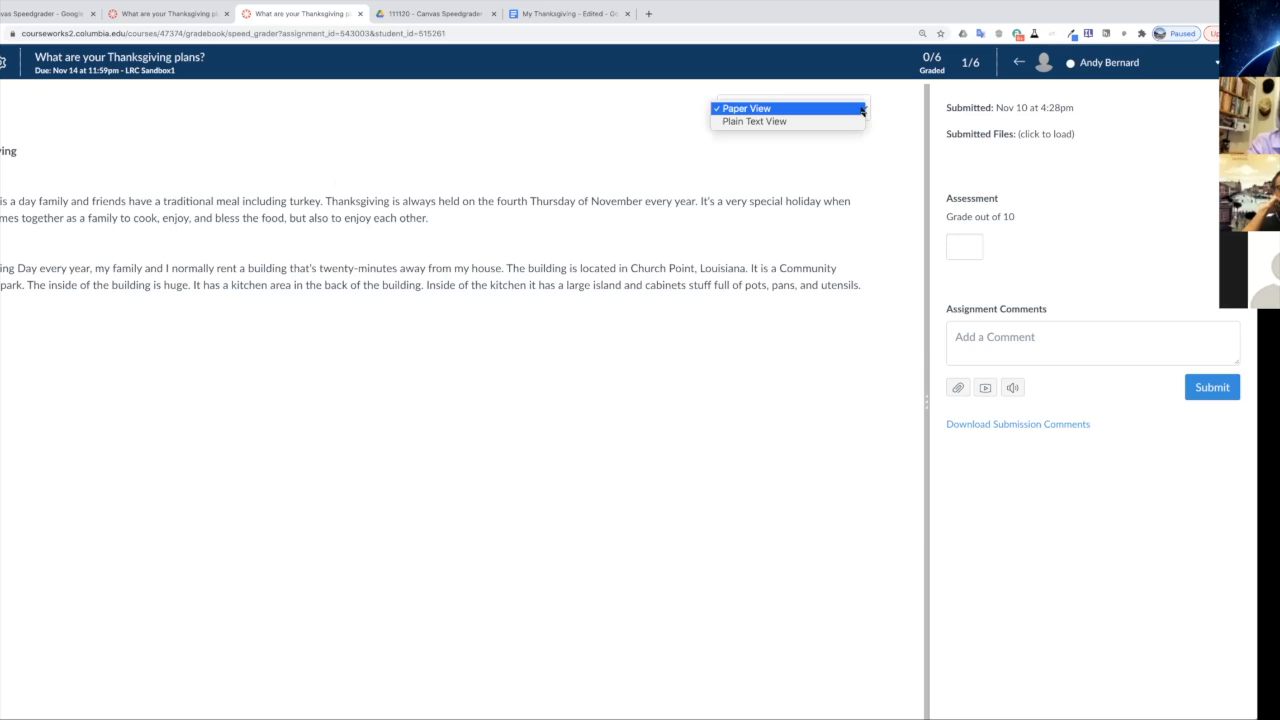
click(757, 121)
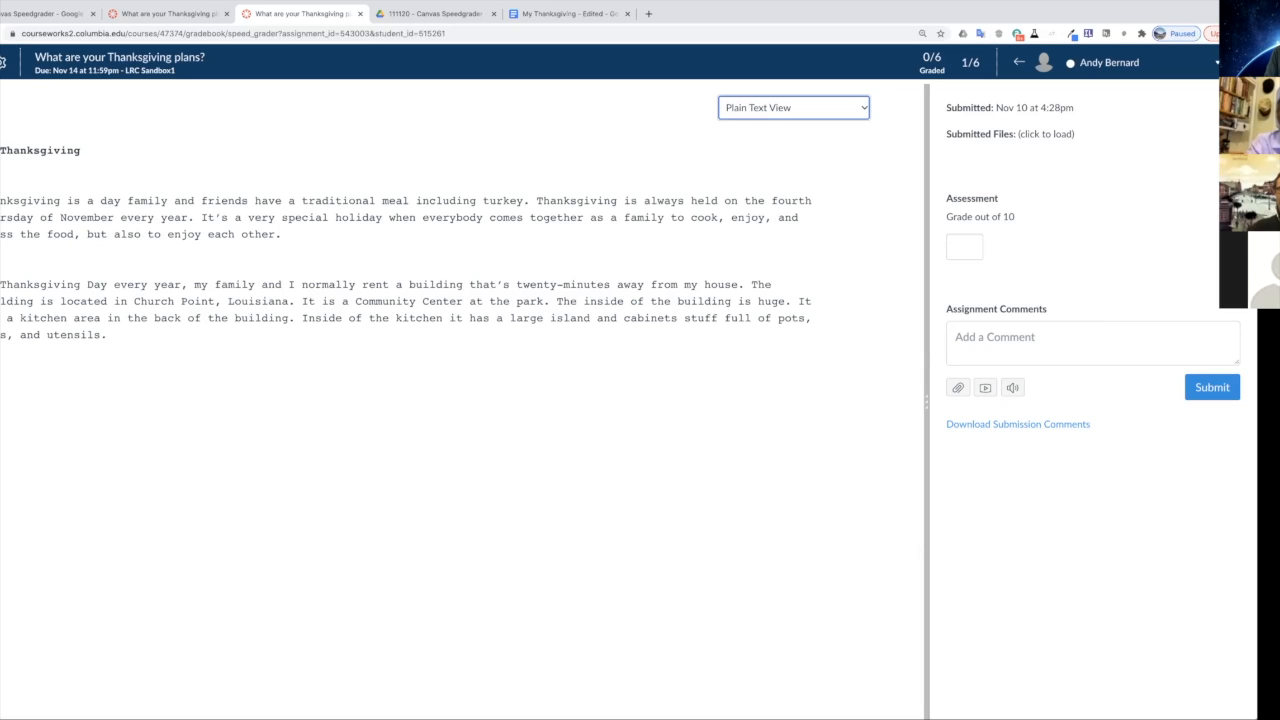
Step: Copy the entire submission text into the blank "My Thanksgiving - Edited" document in Google Docs
drag(2, 150, 120, 345)
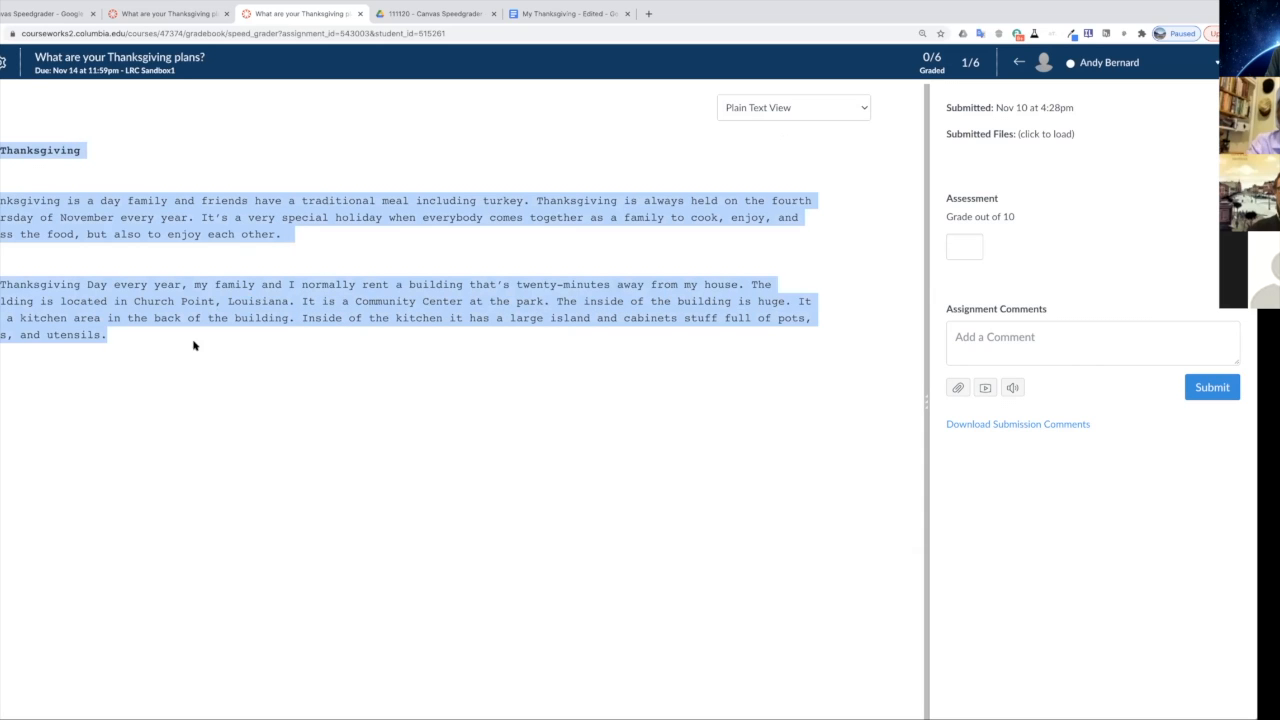
click(569, 15)
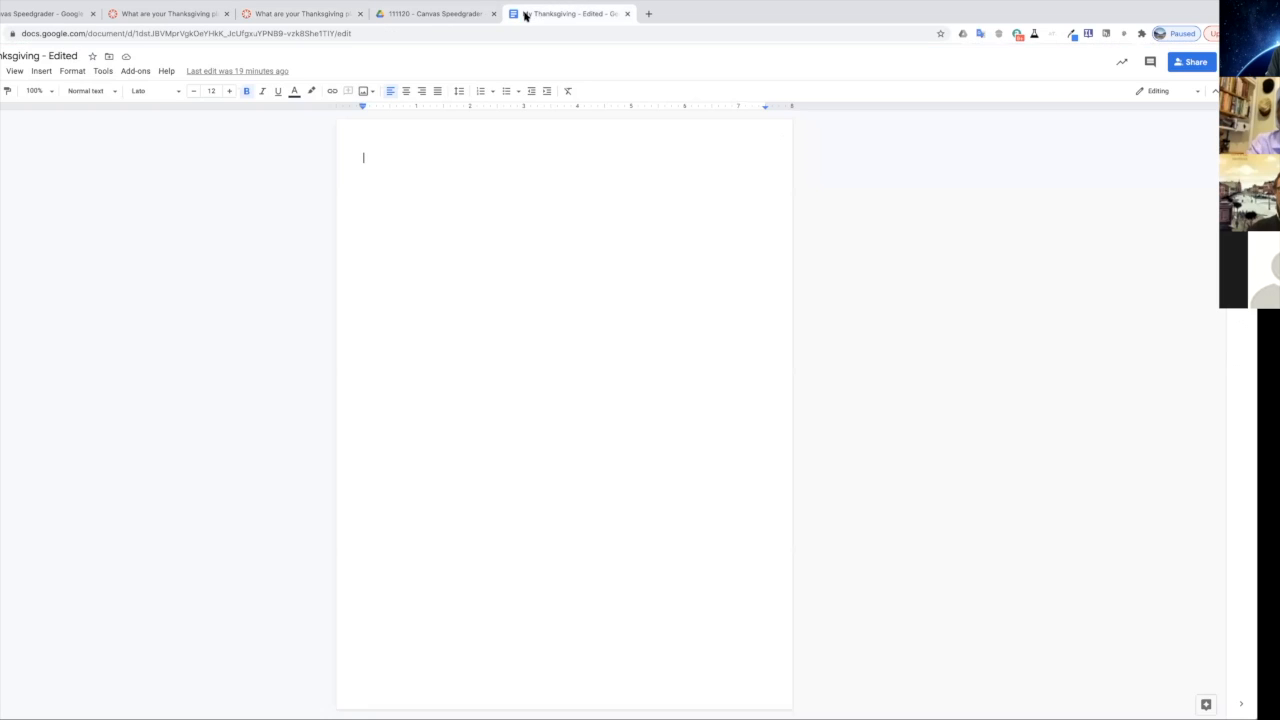
text(My Thanksgiving  Thanksgiving is a day family and friends have a traditional meal including turkey. Thanksgiving is always held on the fourth Thursday of November every year. It’s a very special holiday when everybody comes together as a family to cook, enjoy, and bless the food, but also to enjoy each other.  On Thanksgiving Day every year, my family and I normally rent a building that’s twenty-minutes away from my house. The building is located in Church Point, Louisiana. It is a Community Center at the park. The inside of the building is huge. It has a kitchen area in the back of the building. Inside of the kitchen it has a large island and cabinets stuff full of pots, pans, and utensils.)
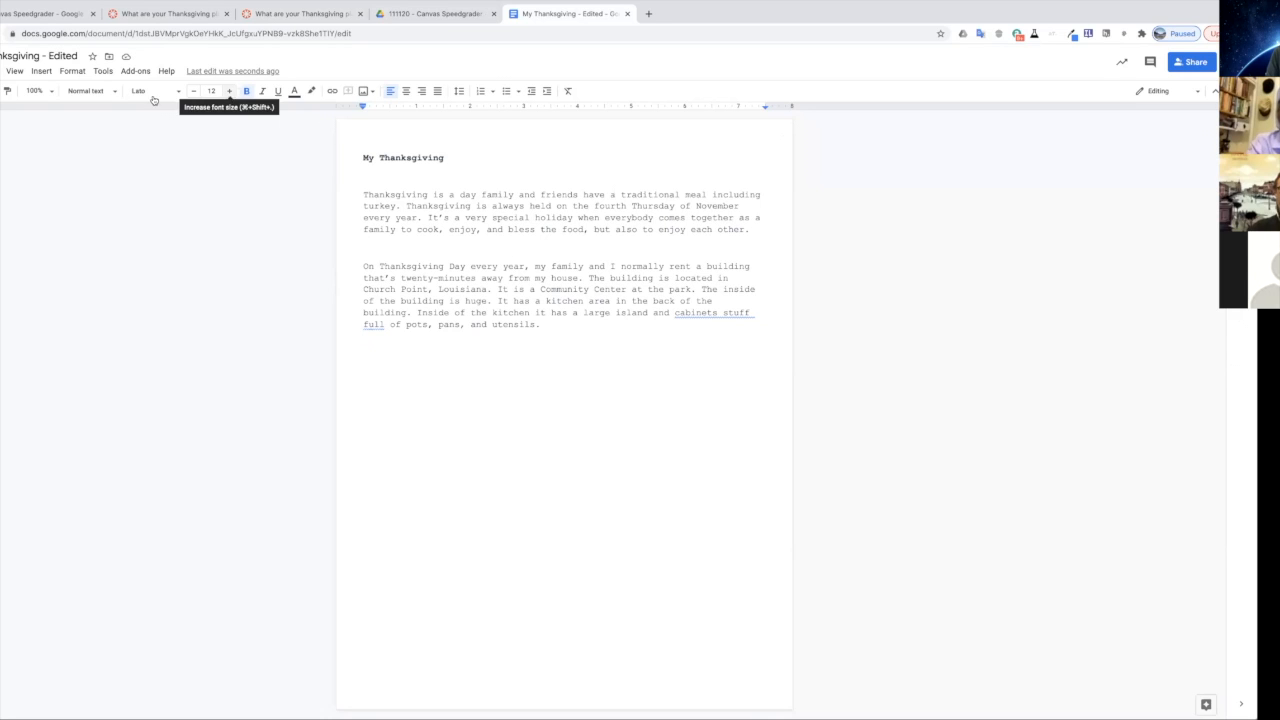
Step: Highlight the phrase "It's a very special" in the first paragraph in yellow
click(311, 91)
click(354, 145)
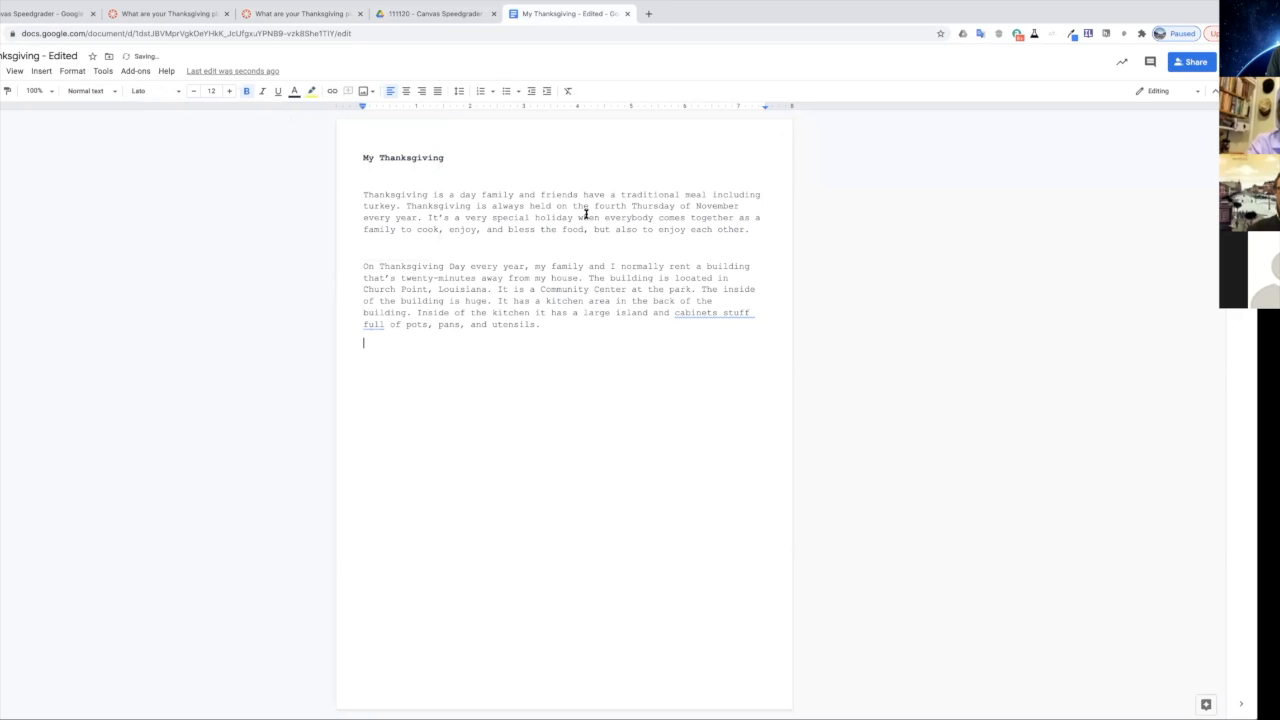
drag(427, 217, 530, 218)
click(544, 337)
drag(427, 217, 530, 218)
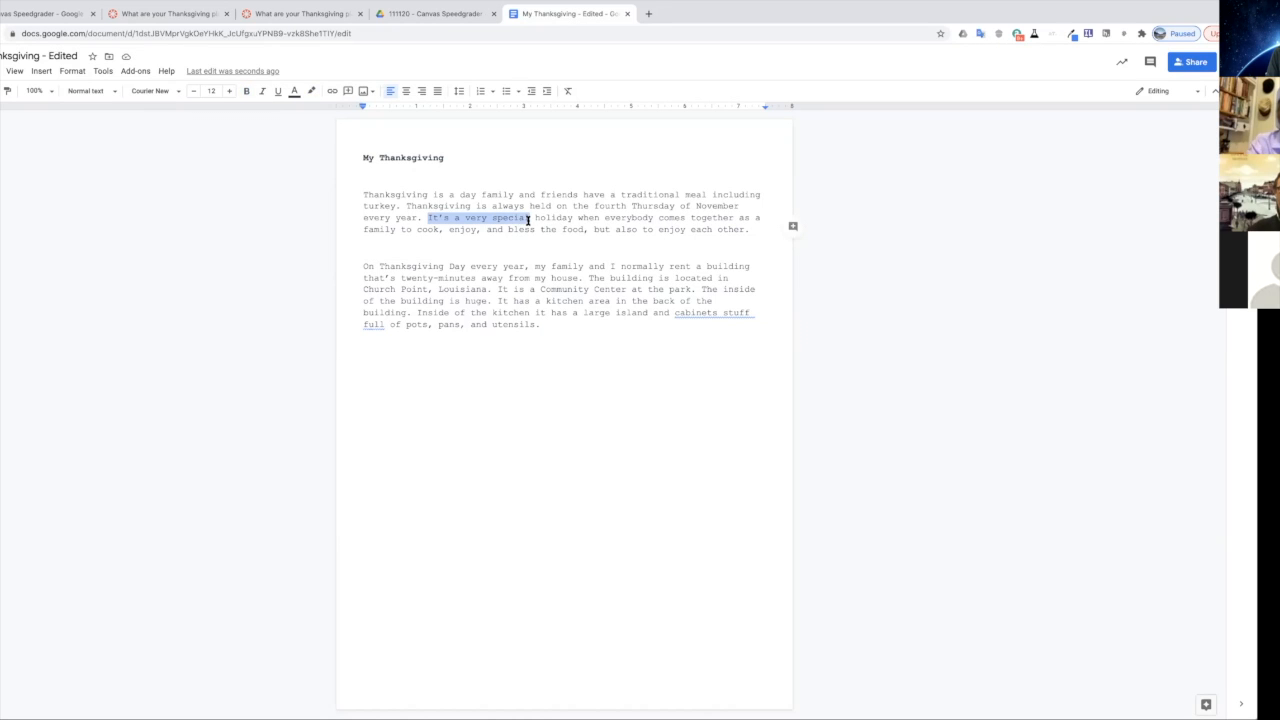
click(313, 91)
click(353, 142)
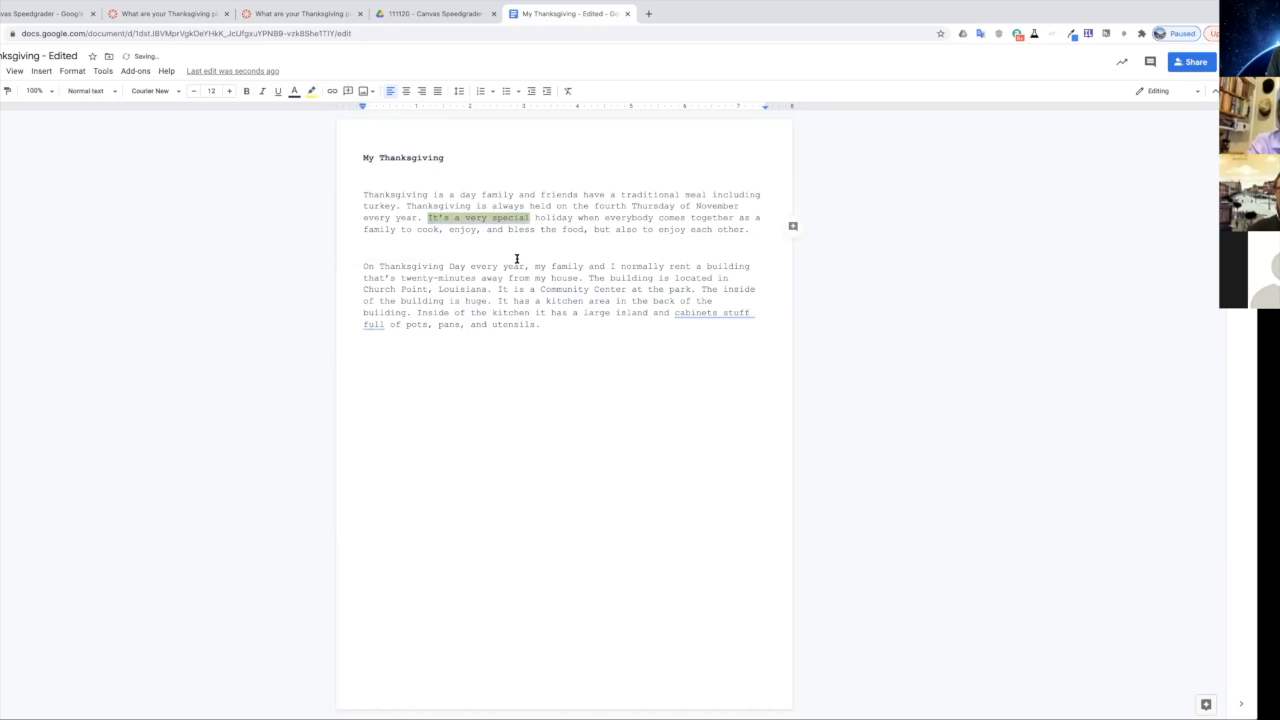
Step: Highlight "On Thanksgiving Day every year," at the start of the second paragraph in pale yellow
drag(363, 266, 529, 268)
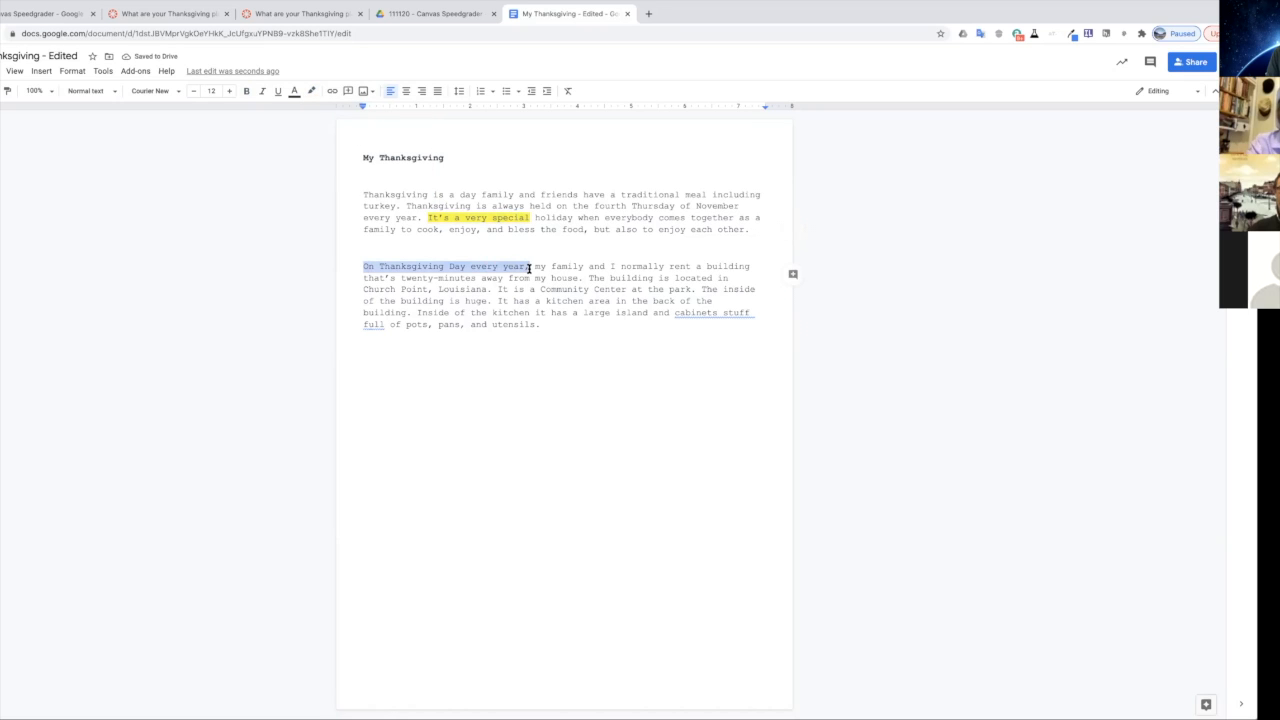
click(311, 91)
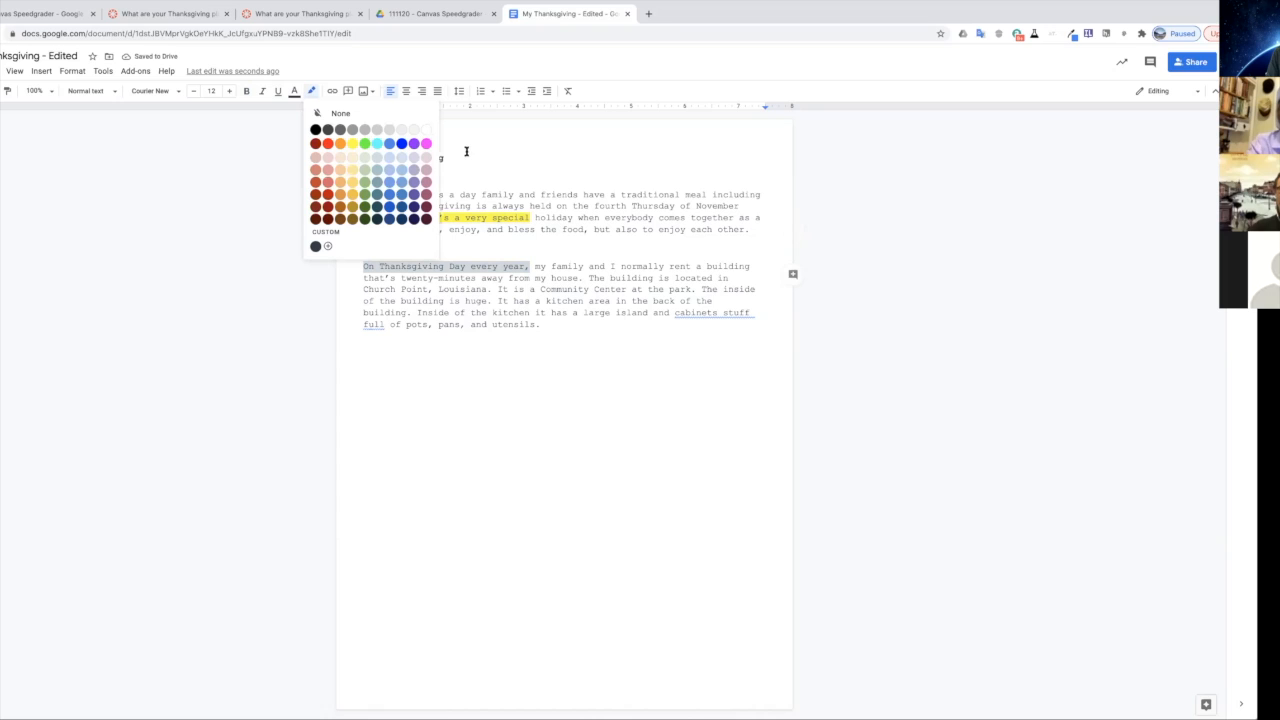
click(352, 145)
click(591, 323)
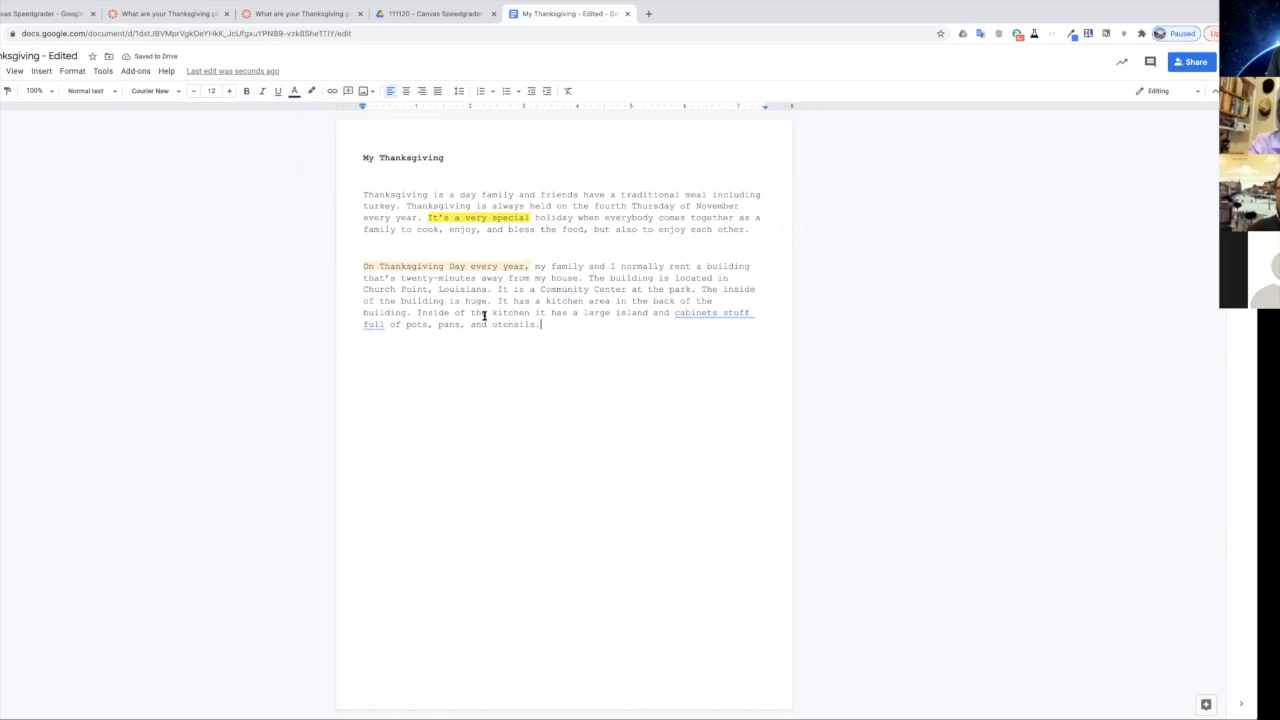
Step: Highlight the words "the kitchen it has" in the second paragraph's last sentence in red
drag(471, 313, 571, 313)
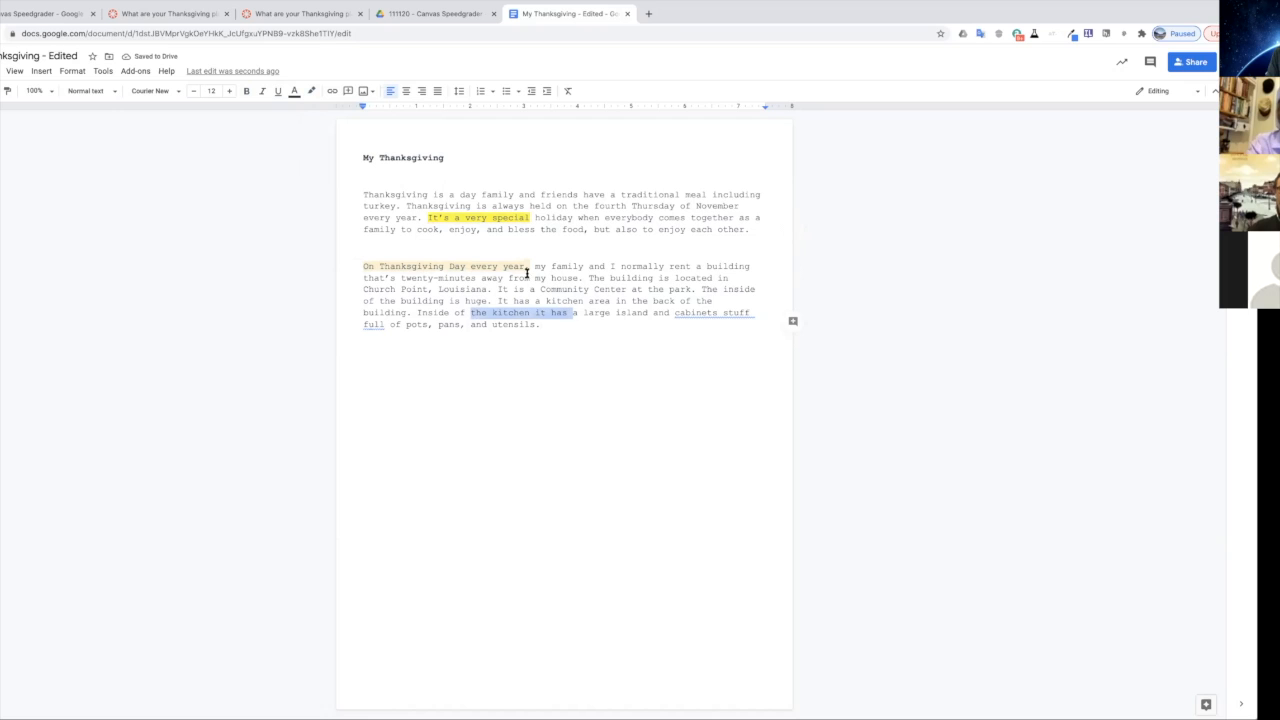
click(313, 91)
click(328, 143)
click(573, 398)
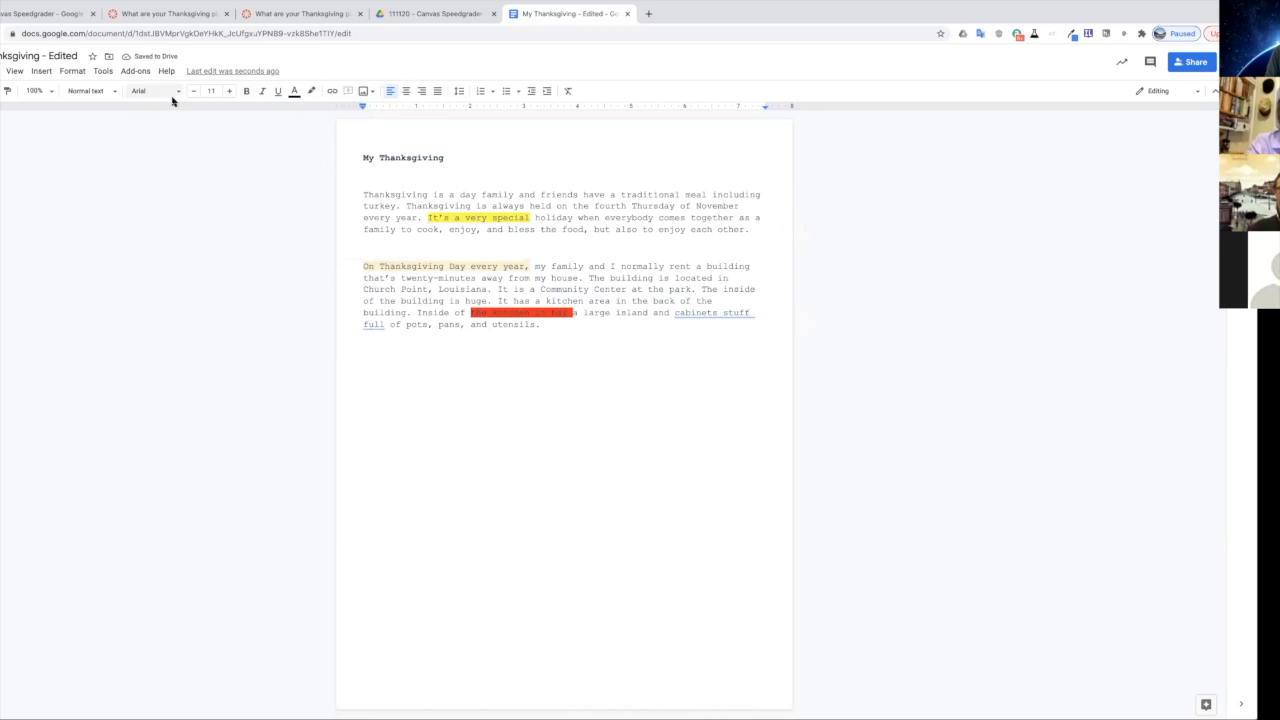
Step: Download the edited document in Microsoft Word (.docx) format
key(ctrl+alt+f)
mouse_move(36, 203)
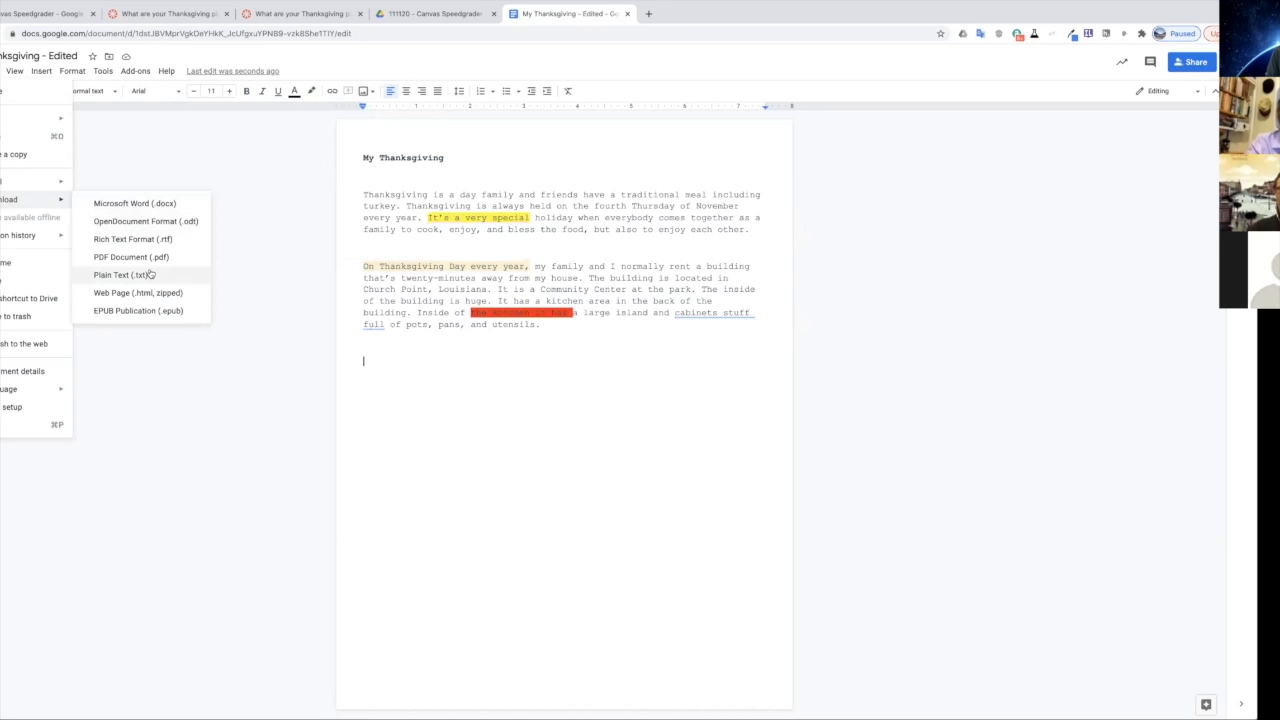
click(169, 206)
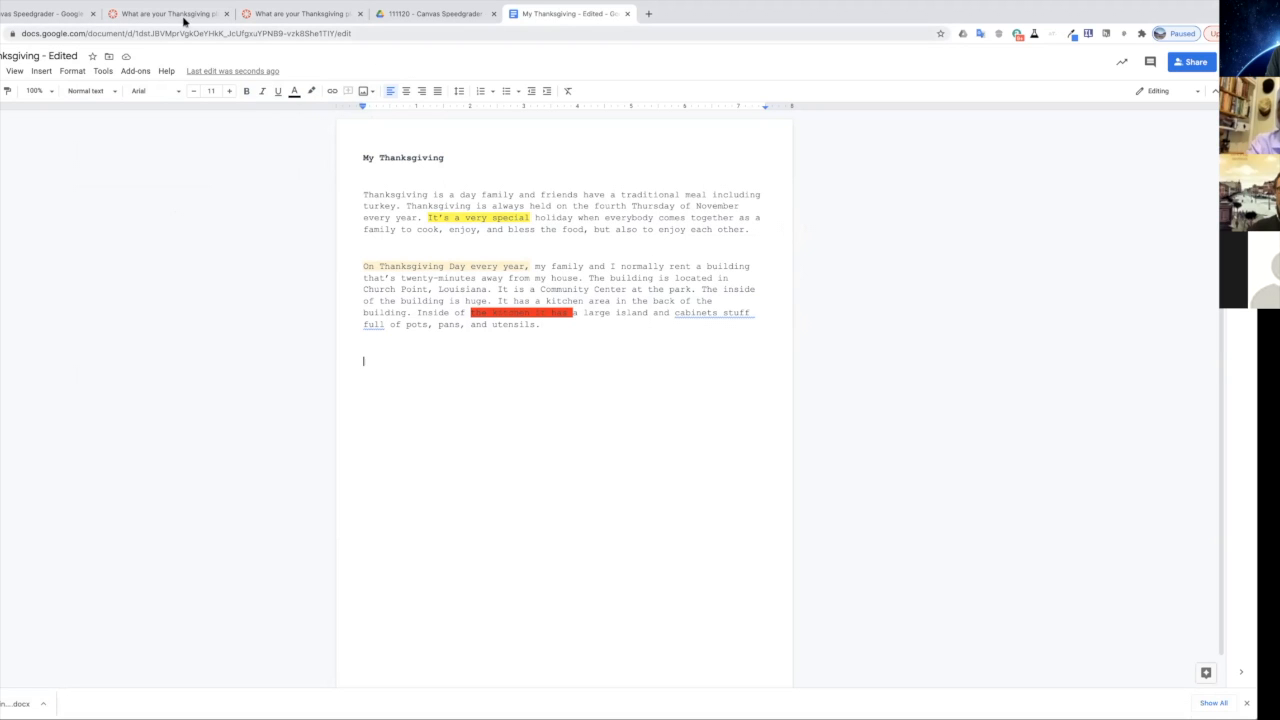
Step: Return to the student's submission in SpeedGrader and attach "My Thanksgiving - Edited.docx" to the assignment comment
click(288, 13)
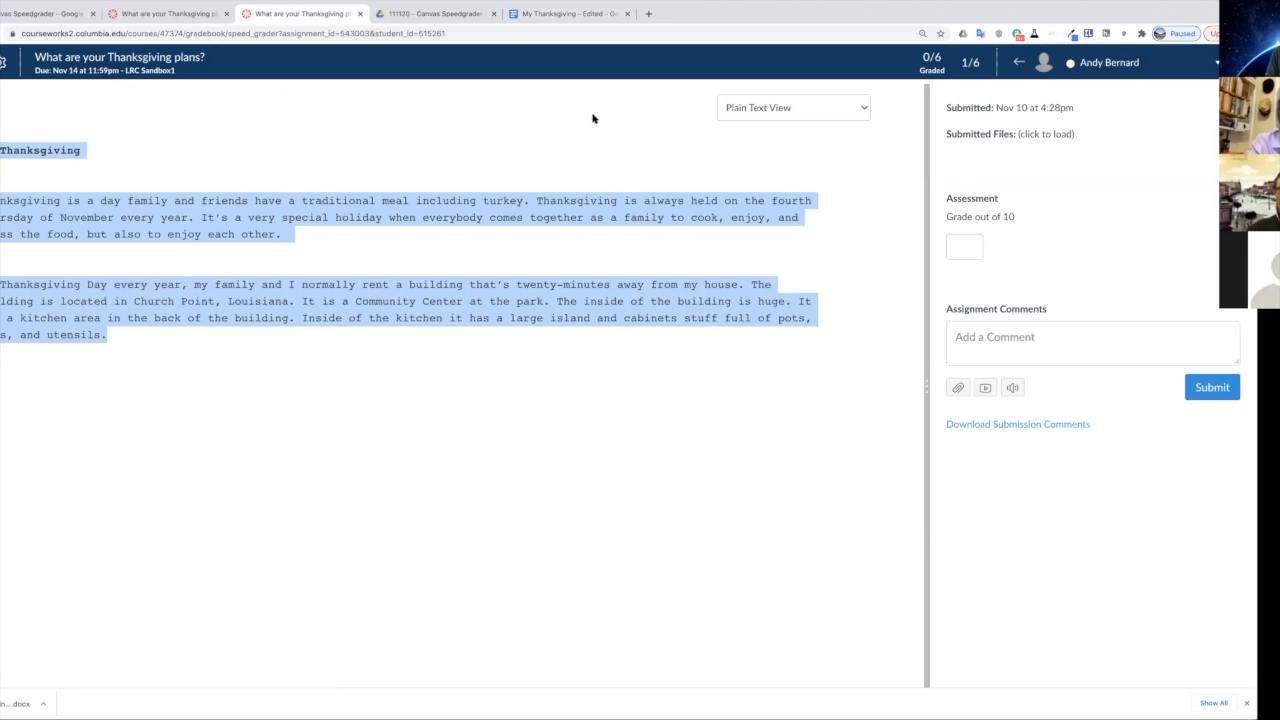
click(570, 172)
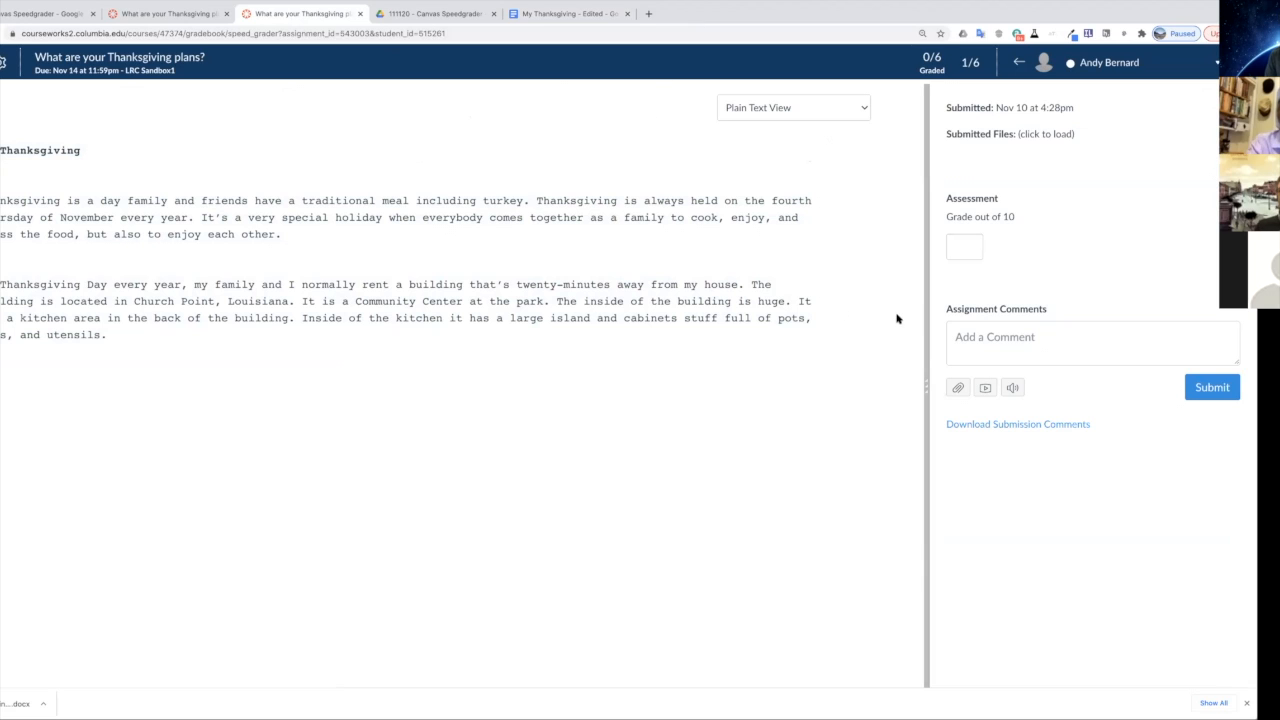
click(959, 390)
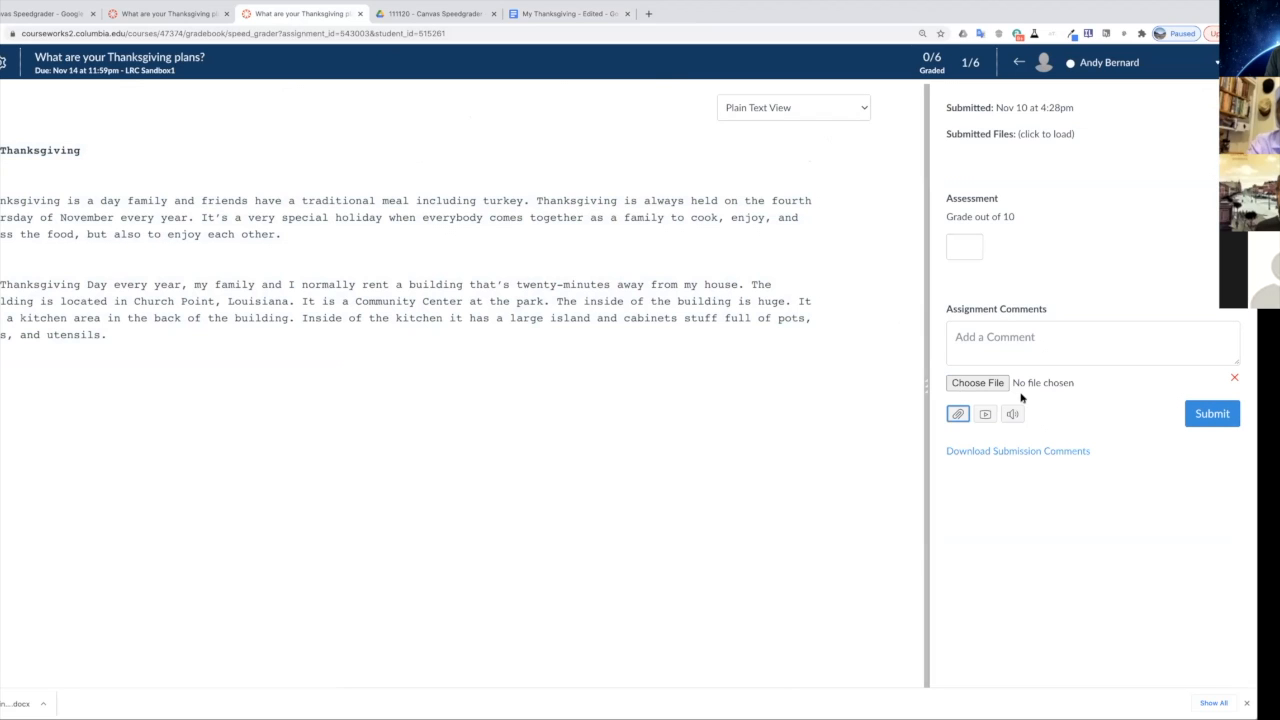
click(988, 383)
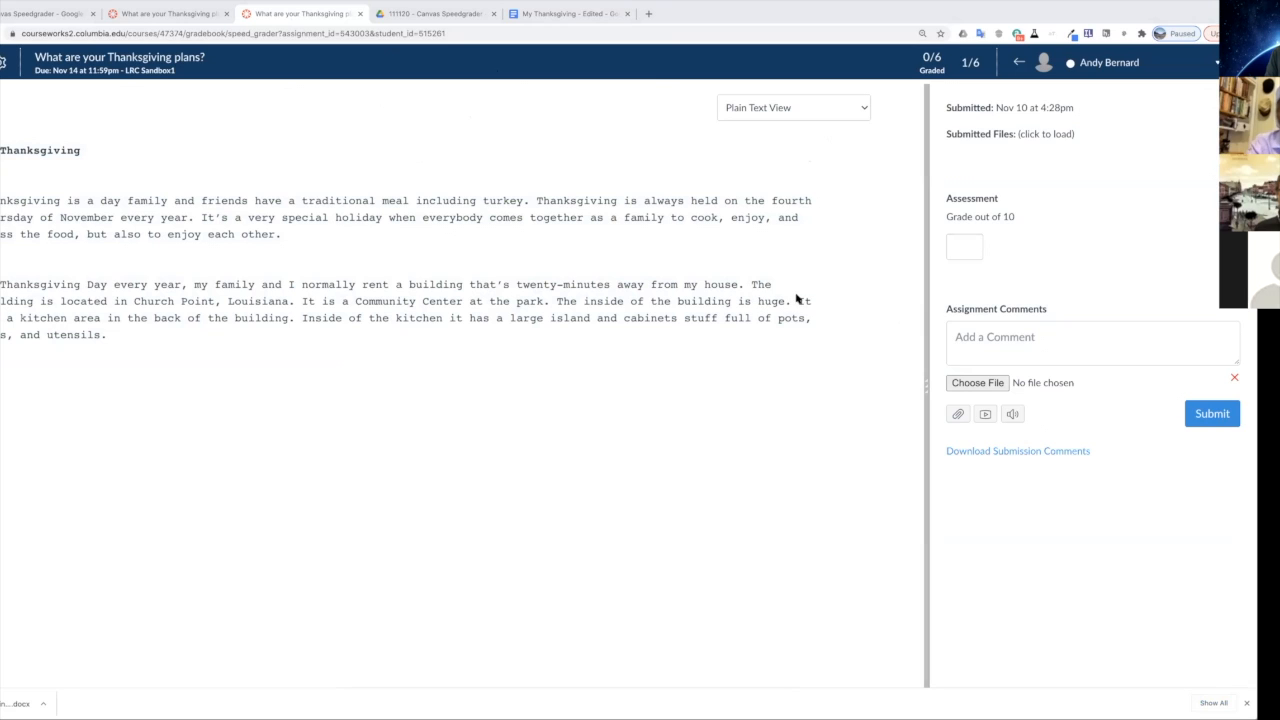
key(Return)
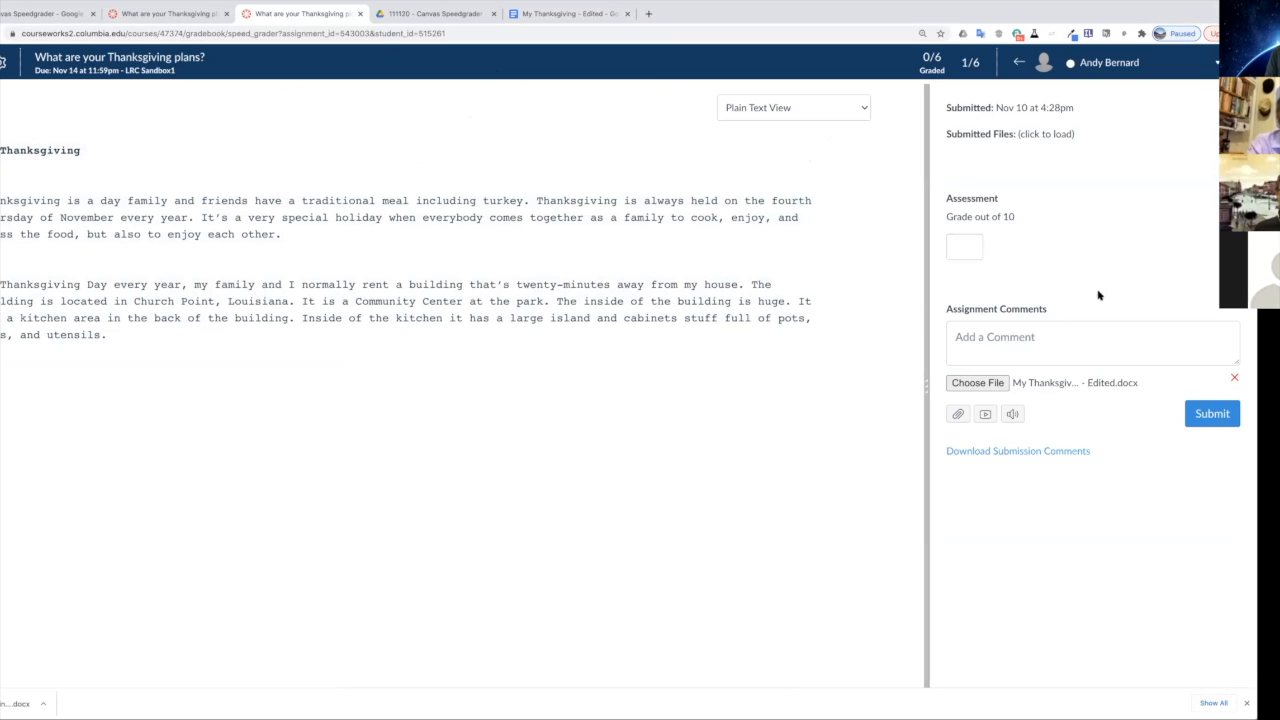
Step: Write the comment "Take a look at the appended doc for my feedback suggestions." and submit it with the attached file
click(985, 336)
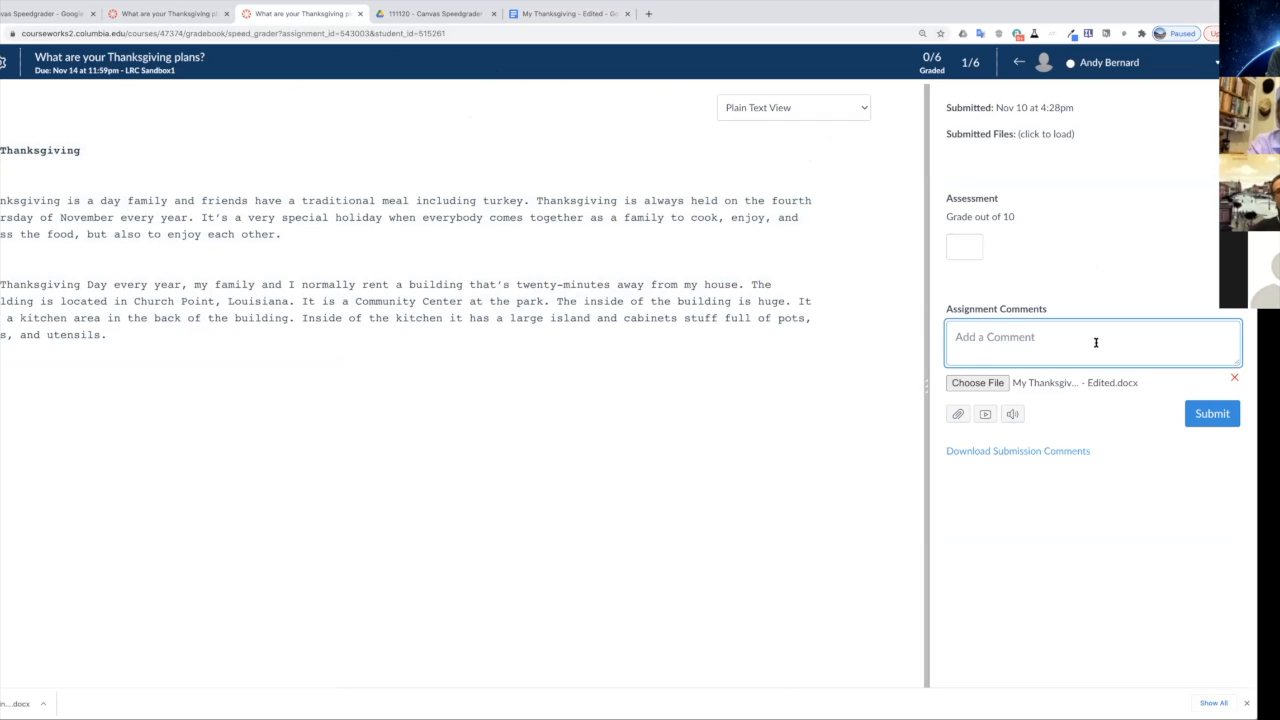
text(Ple)
key(BackSpace)
text(Take a look at the ap)
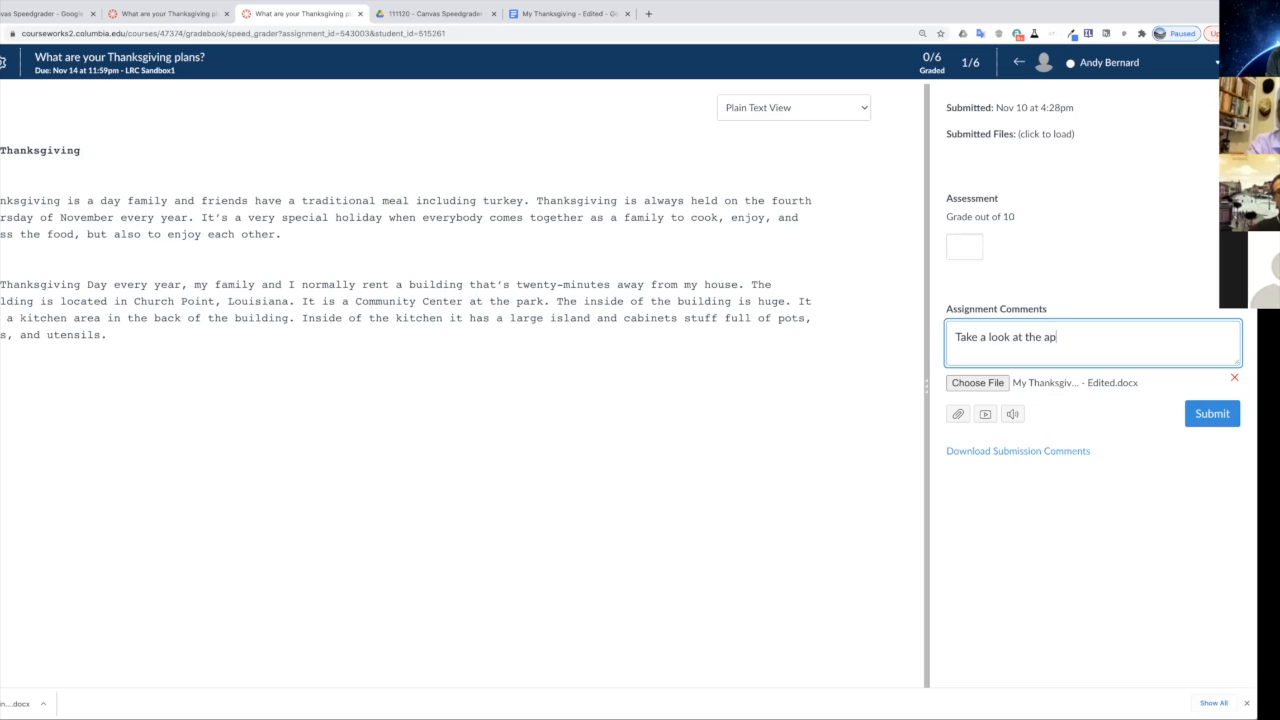
text(pended doc for my feedback suggestions.)
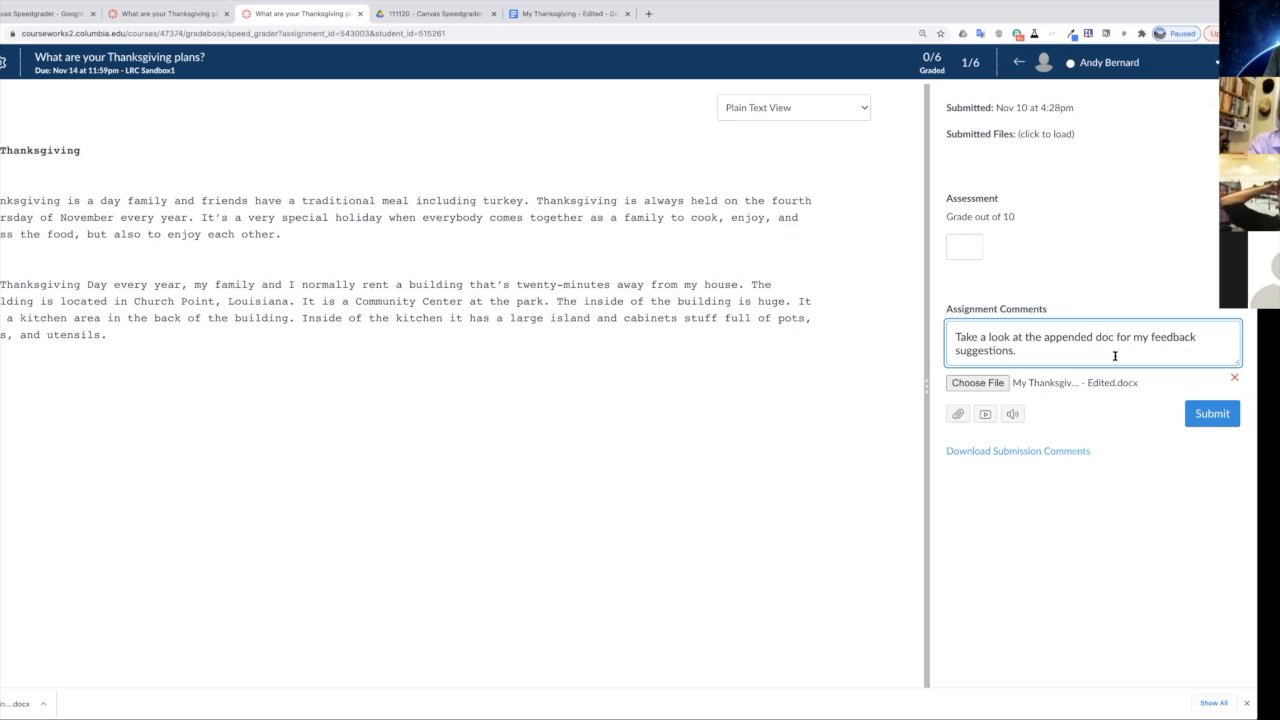
click(1198, 412)
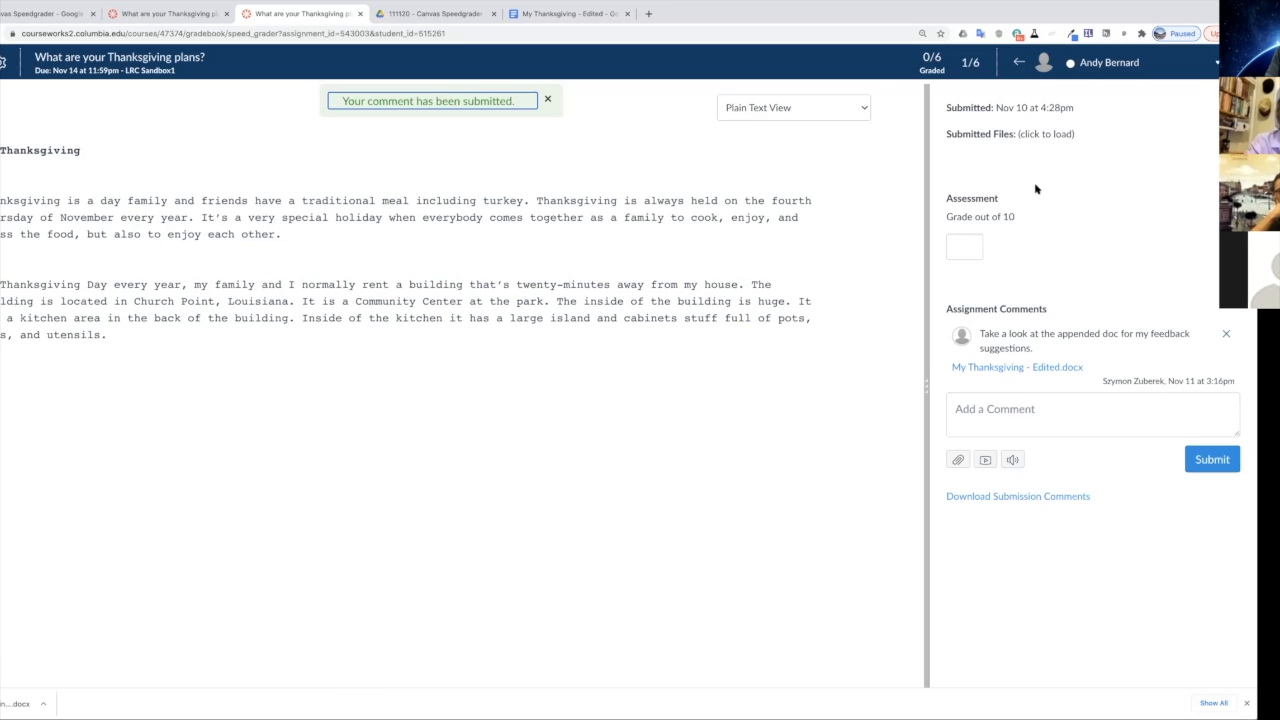
Step: Grade the submission 8 out of 10 and submit the assessment
click(972, 247)
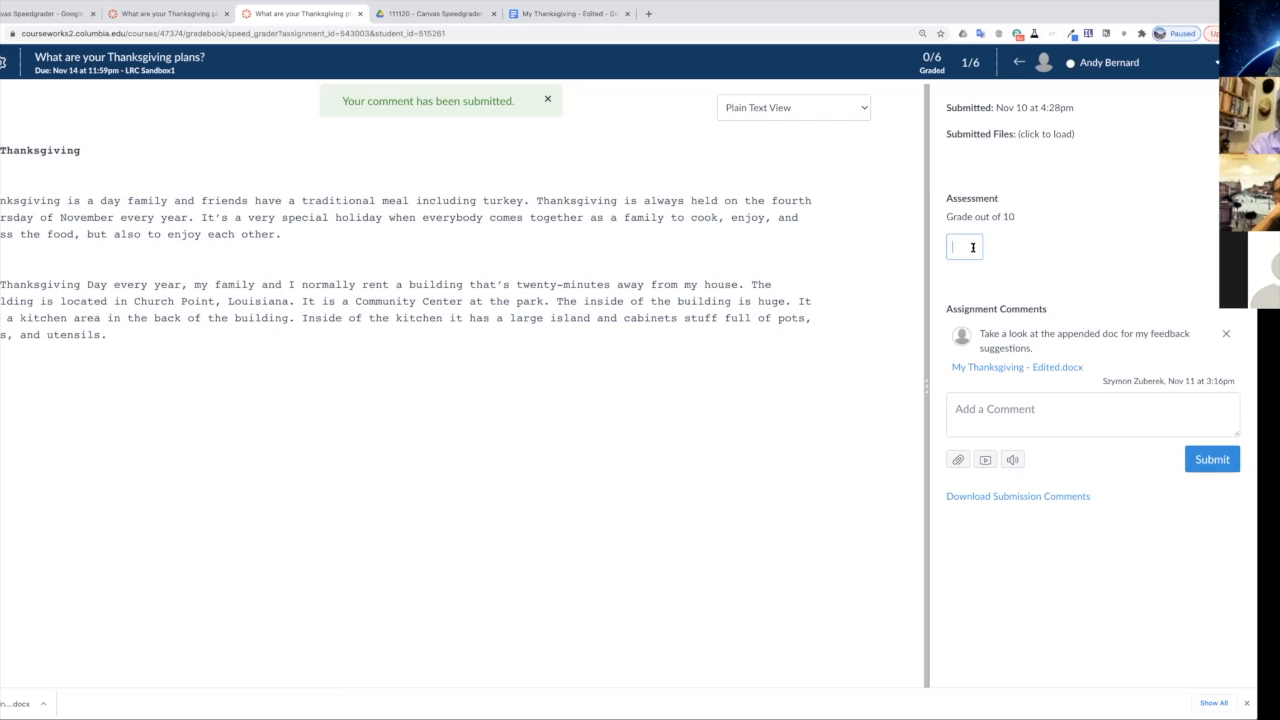
text(8)
click(1070, 246)
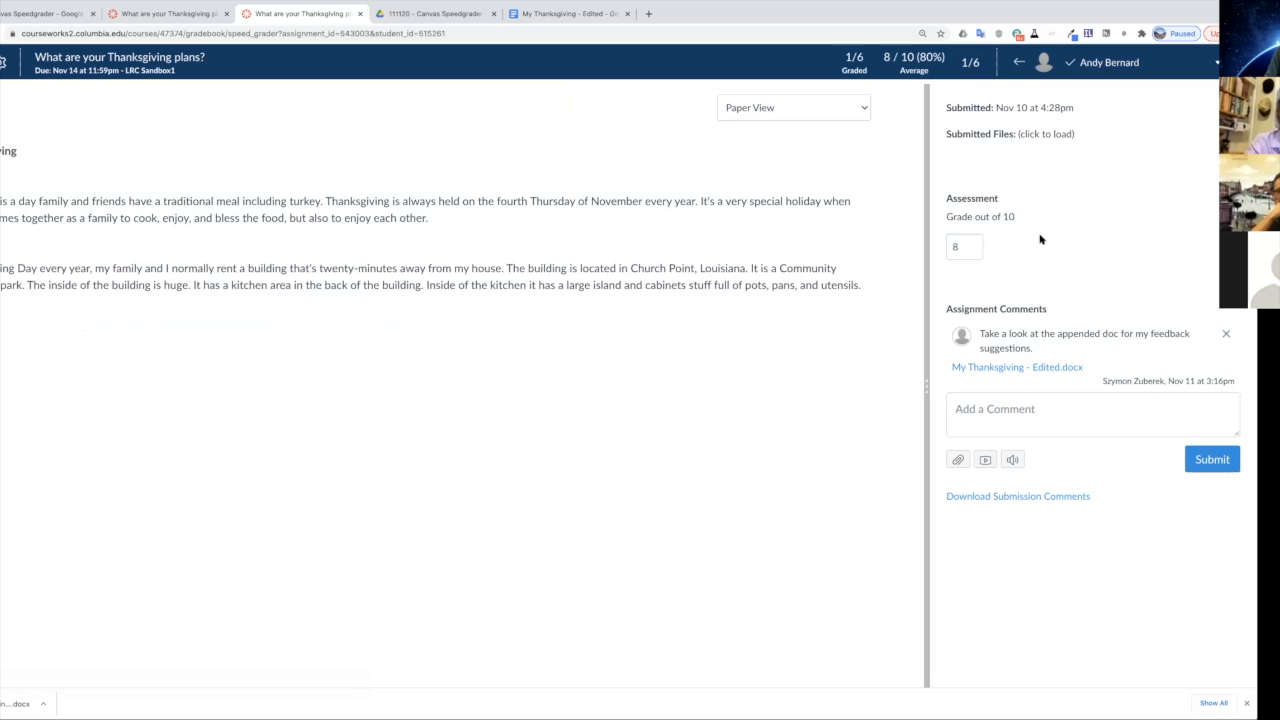
click(1215, 460)
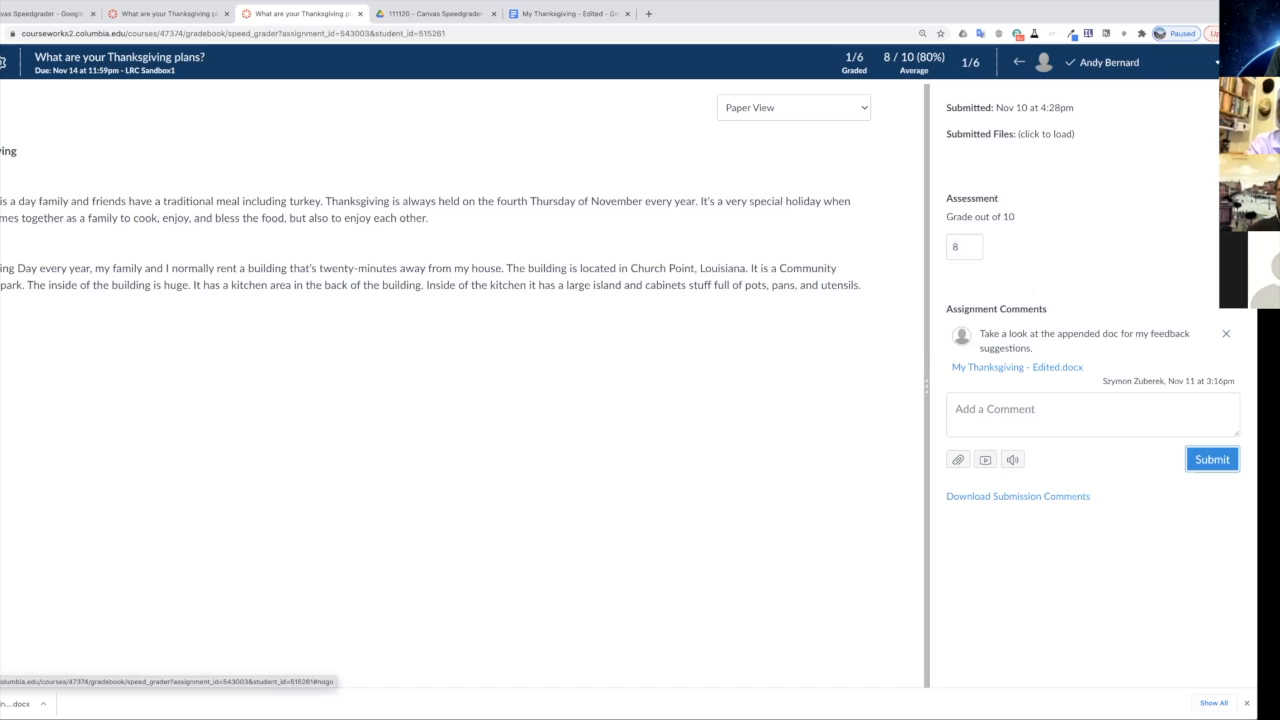
Step: Open the fourth student's submission in SpeedGrader and briefly compare it with the edited "My Thanksgiving" Google Doc
click(1216, 64)
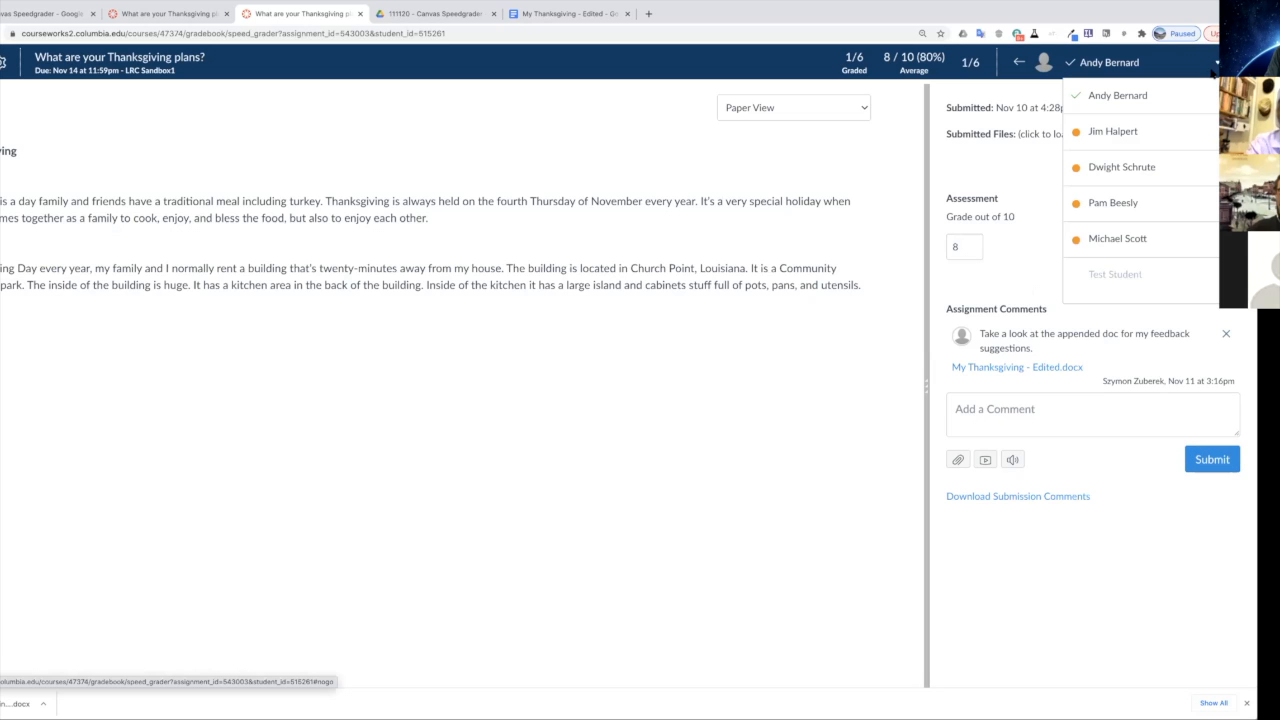
click(1113, 203)
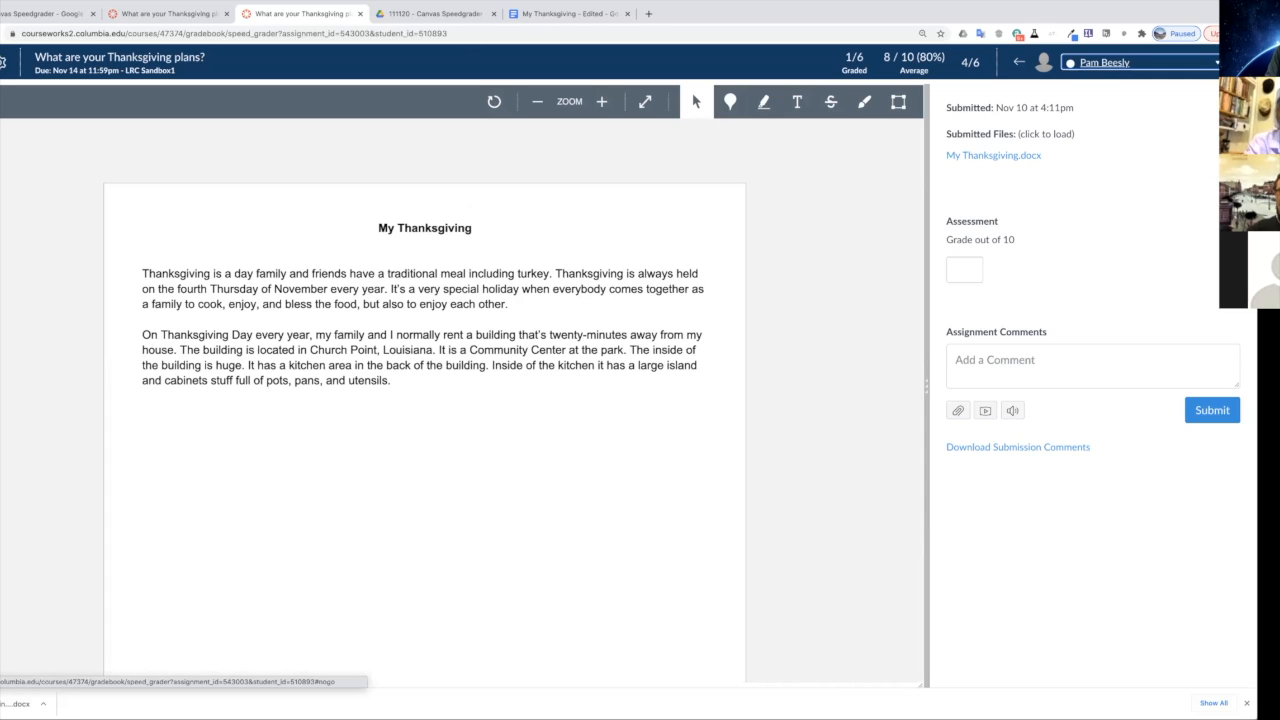
click(561, 17)
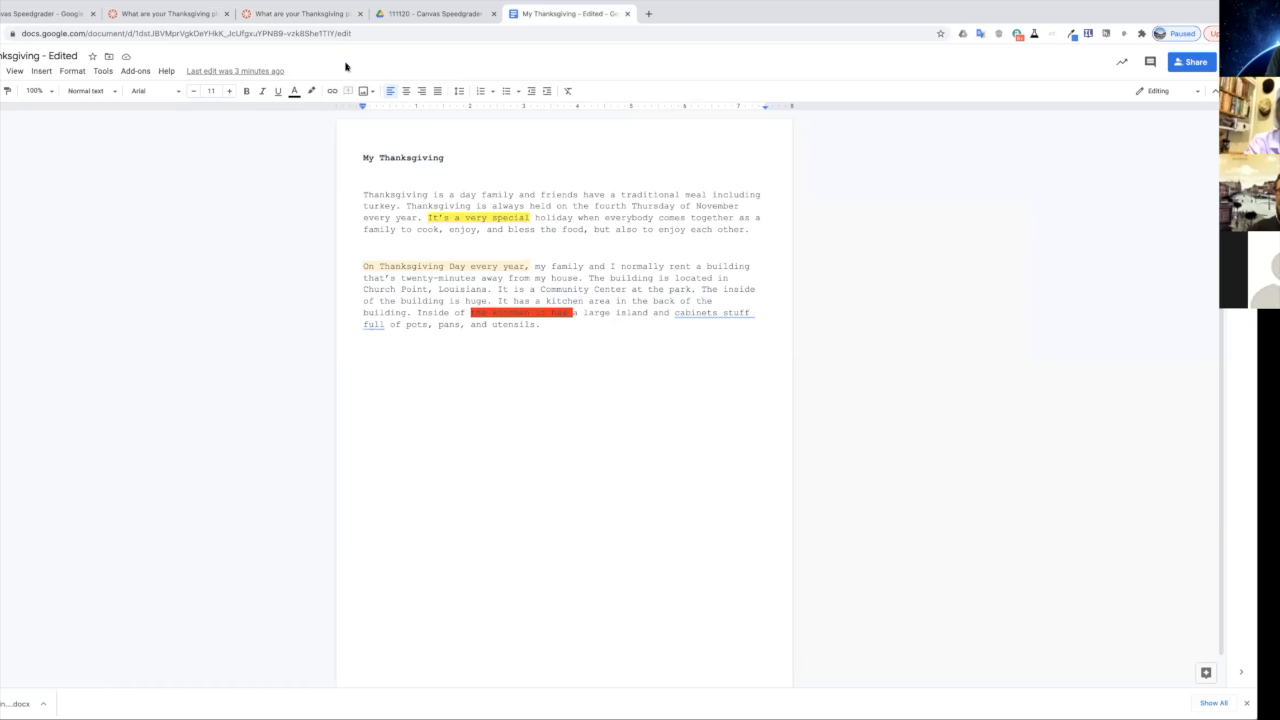
click(291, 14)
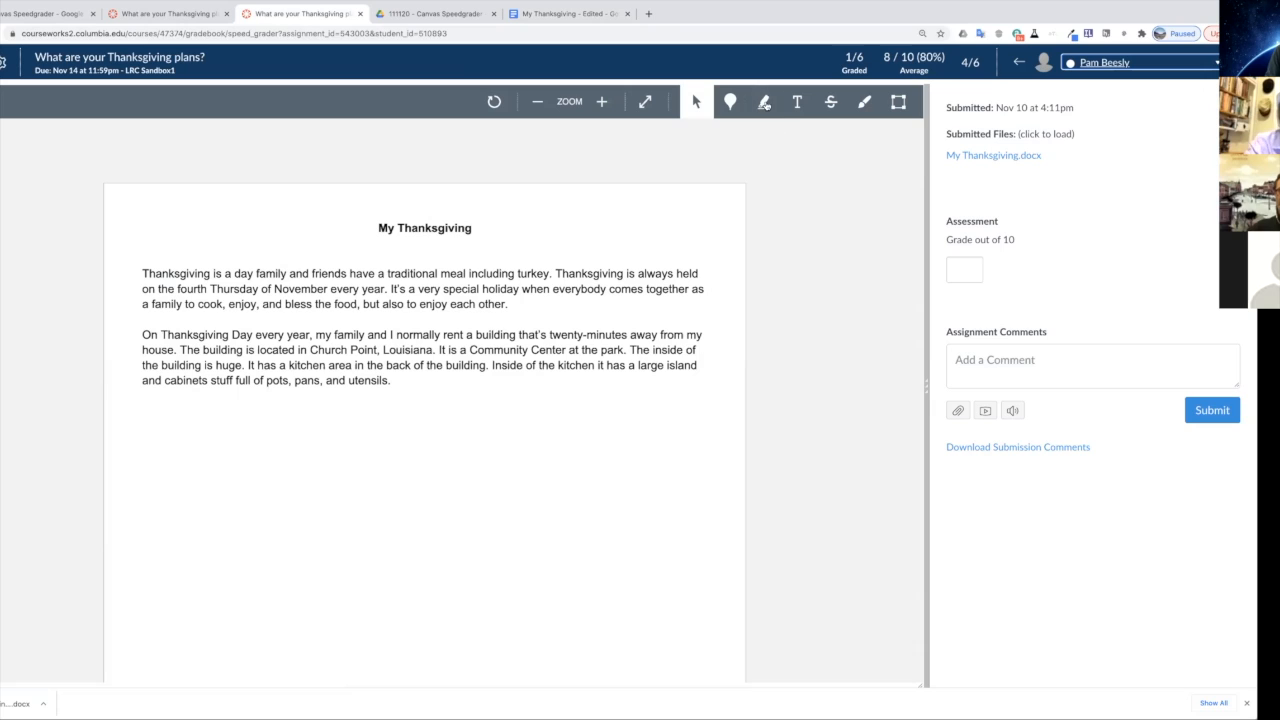
Step: Highlight "November every" in the first paragraph and "Day every year," in the second paragraph in green
click(763, 103)
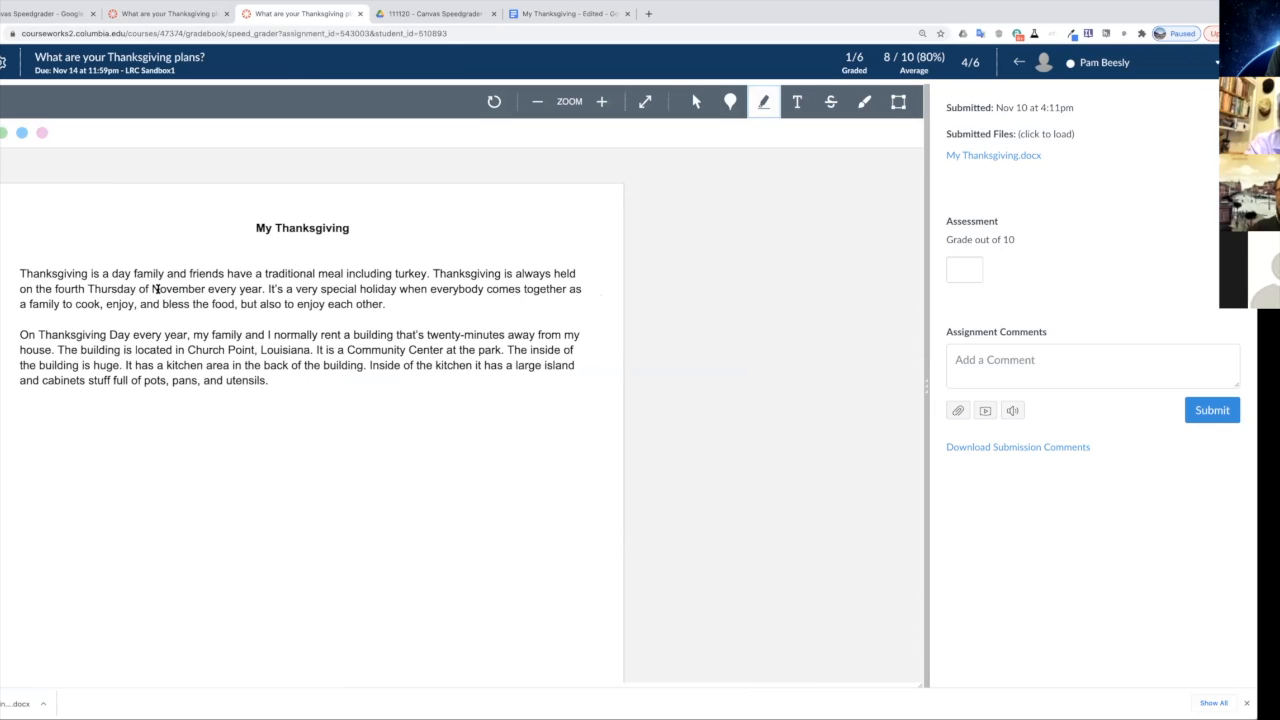
drag(150, 288, 236, 289)
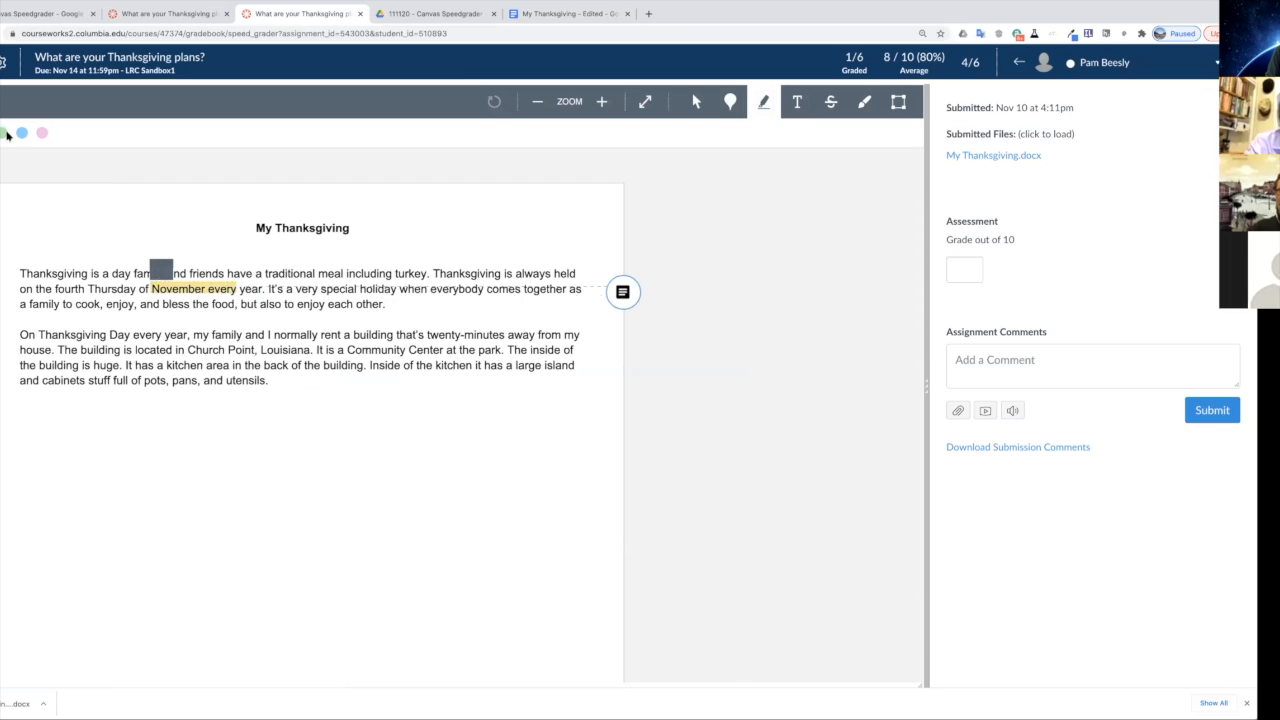
click(4, 133)
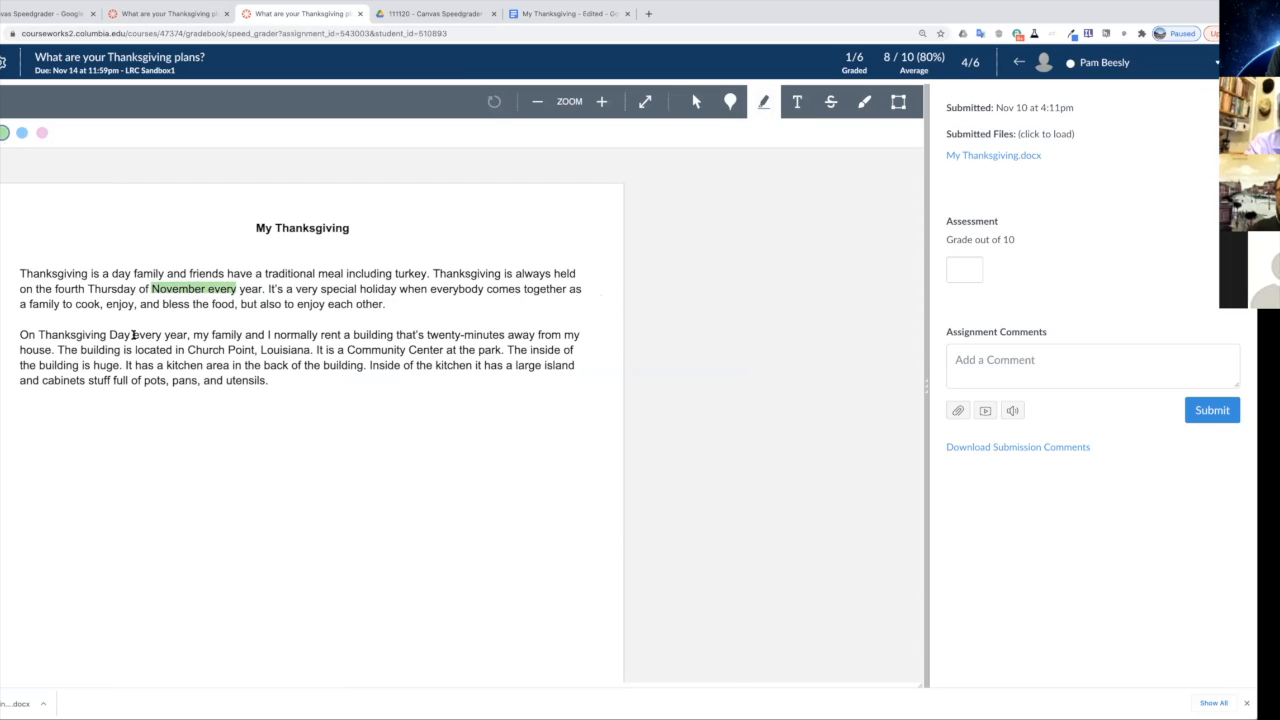
drag(109, 335, 203, 337)
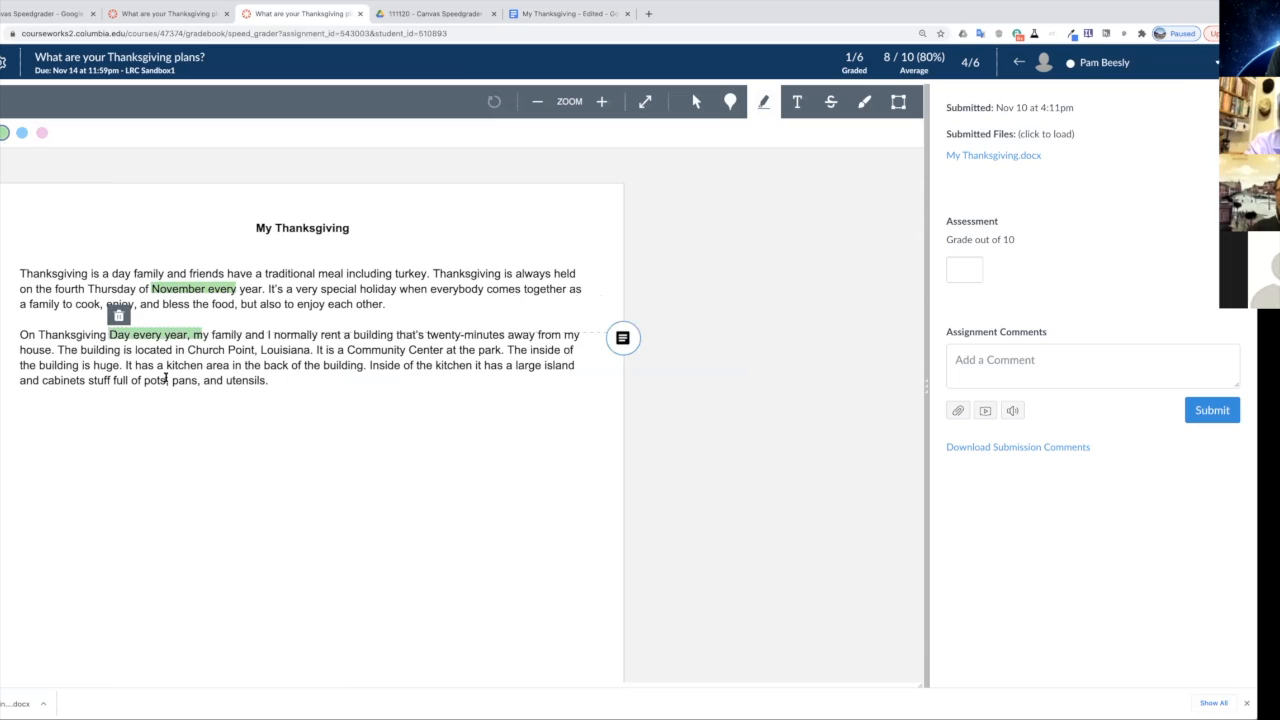
click(171, 431)
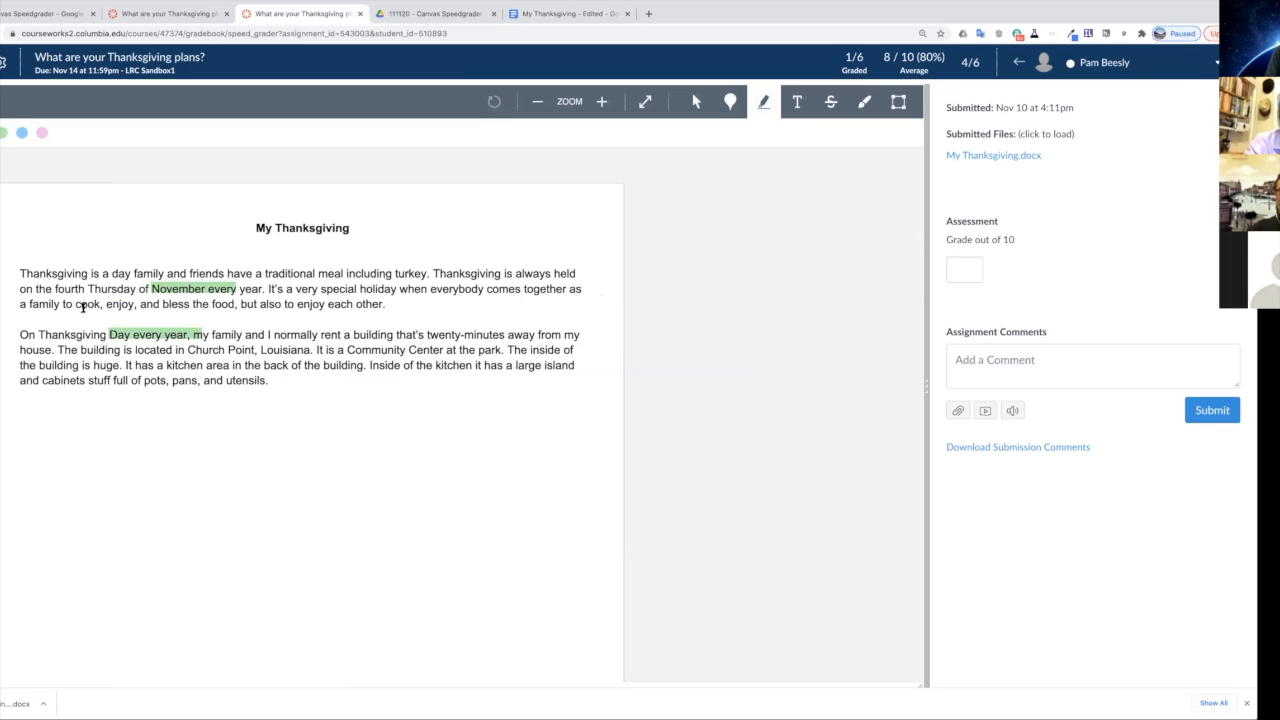
Step: Highlight in red the first paragraph's text from "holiday when everybody" to "each other." and "Inside of the kitchen" in the second paragraph
drag(106, 348, 140, 356)
mouse_move(358, 289)
mouse_down()
mouse_move(435, 296)
mouse_move(441, 317)
mouse_up()
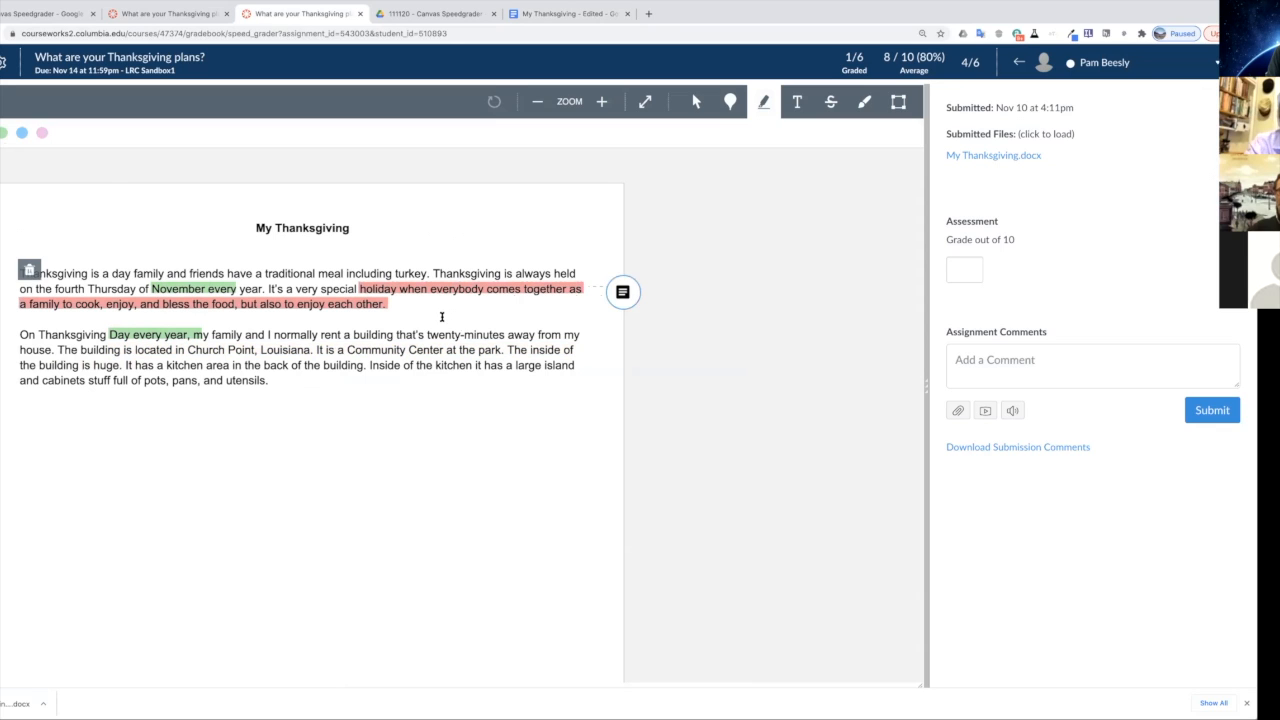
click(440, 316)
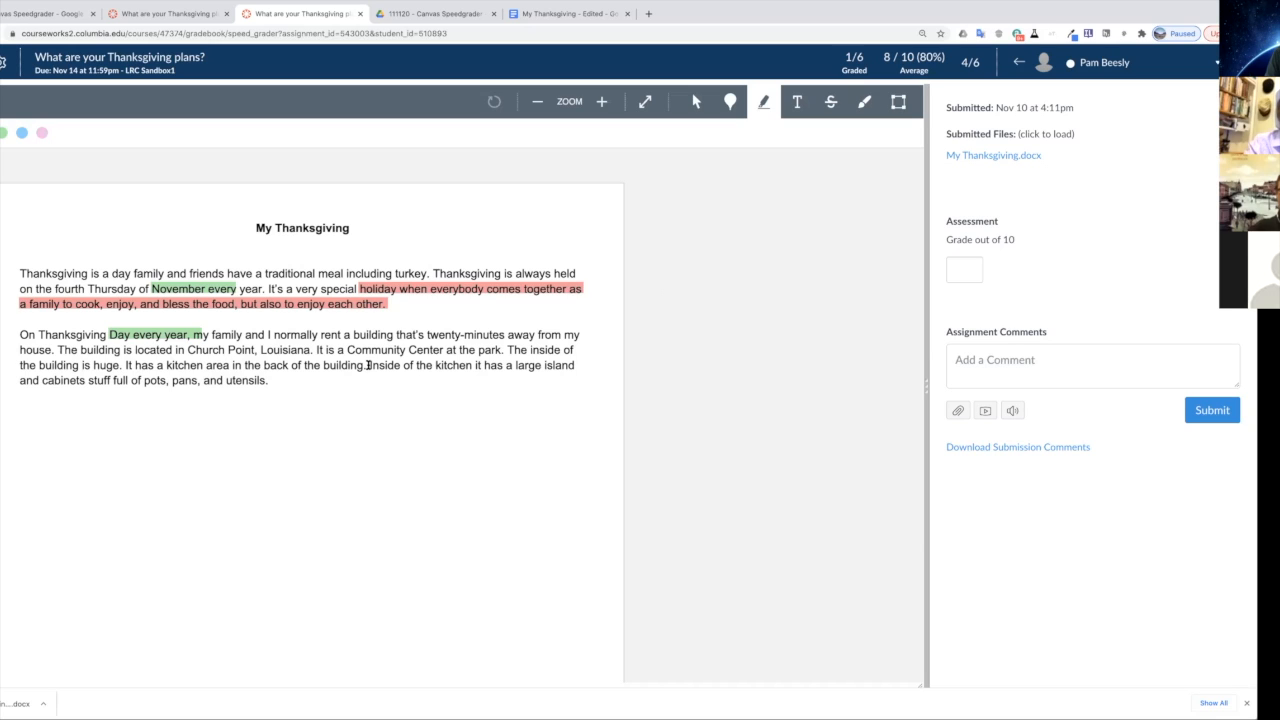
drag(368, 365, 467, 365)
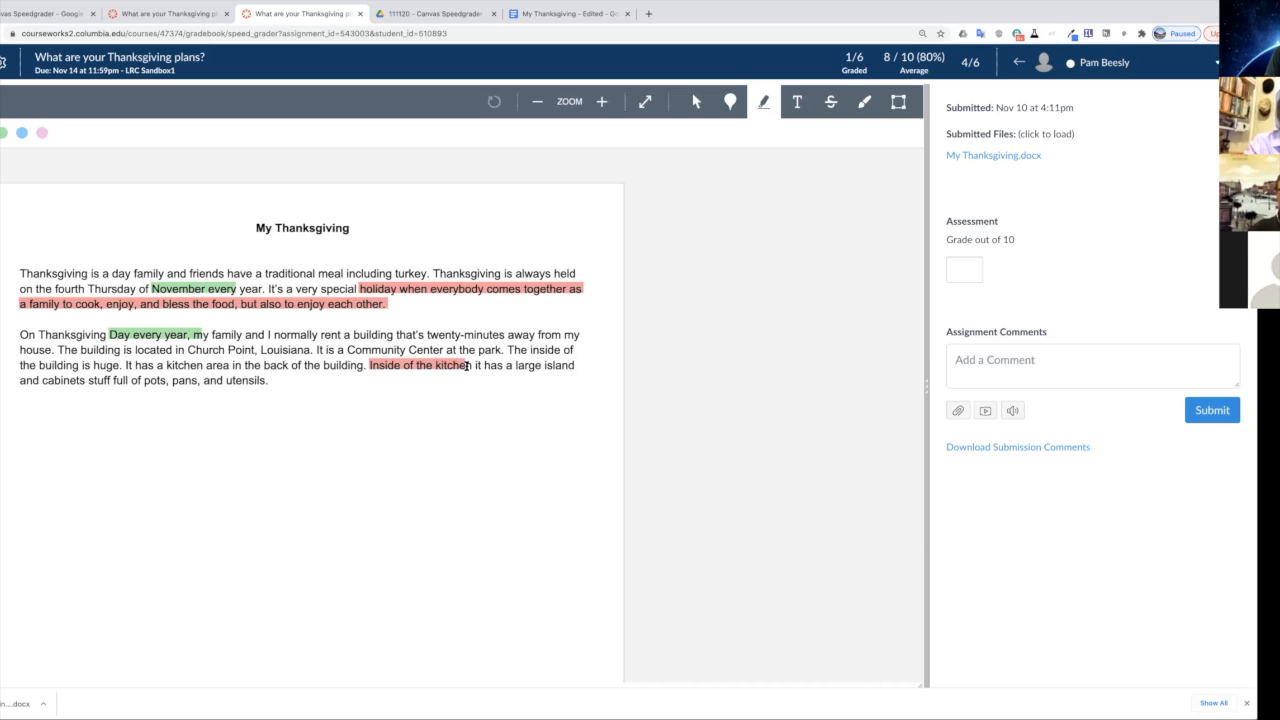
Step: Strike out the words "normally rent a" in the first sentence of the second paragraph
click(830, 101)
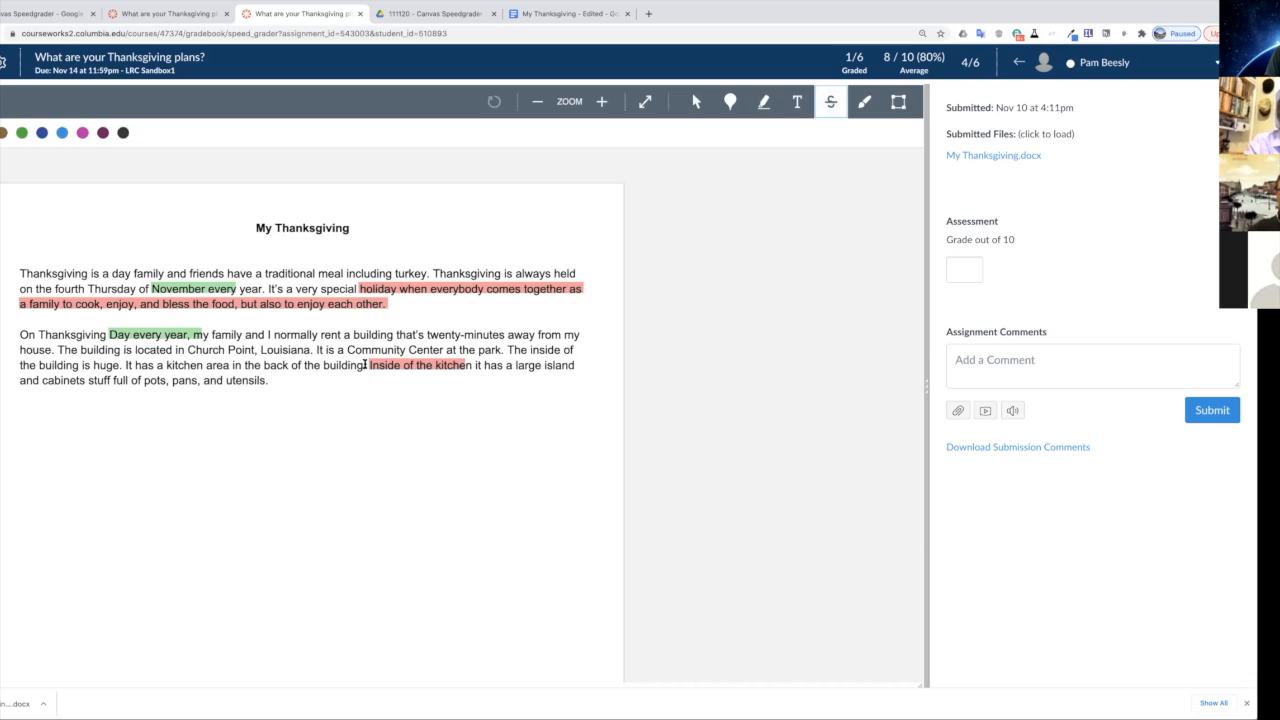
drag(88, 380, 168, 380)
drag(274, 334, 352, 334)
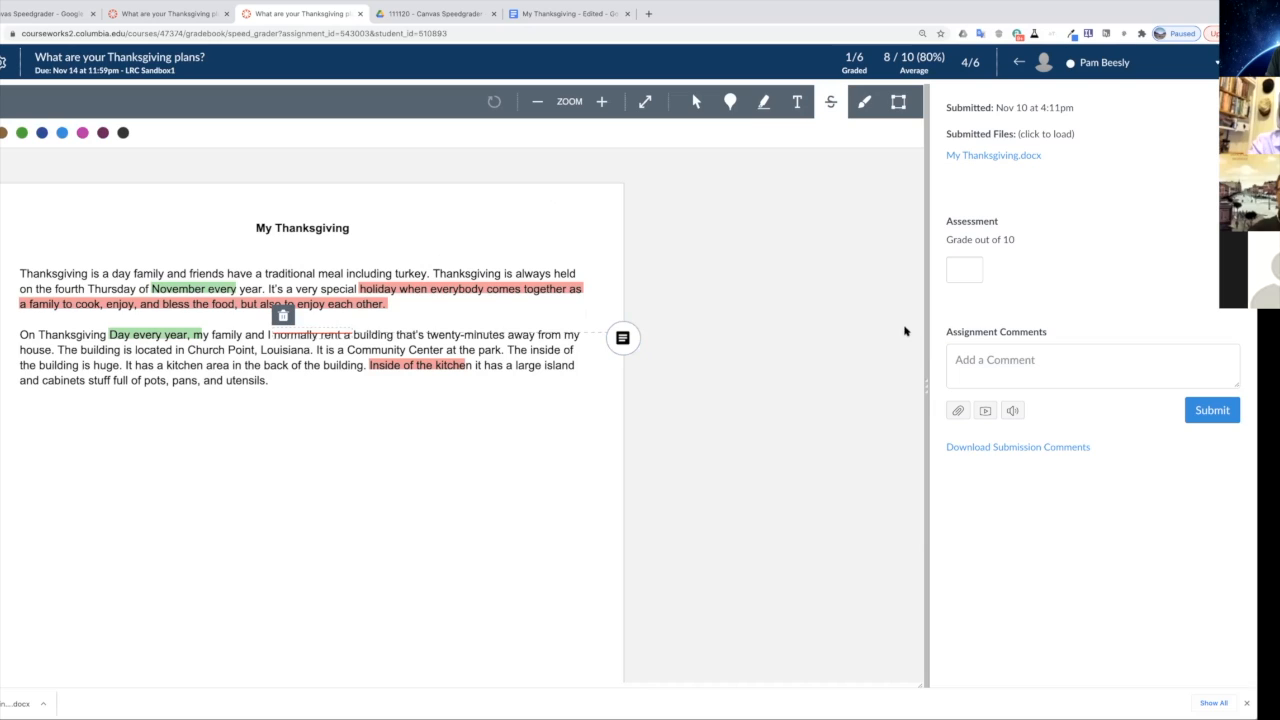
Step: Grade the fourth student's submission 7 out of 10
click(966, 270)
text(7)
click(1036, 357)
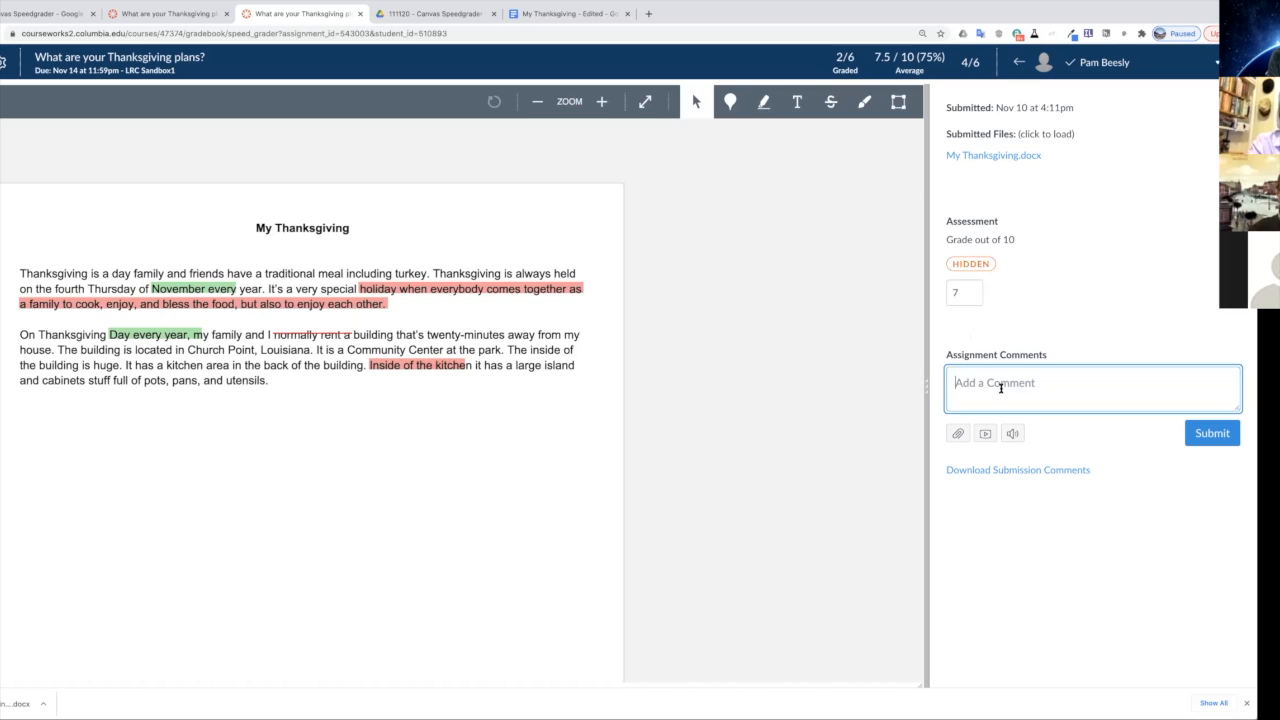
text(Not too bad.)
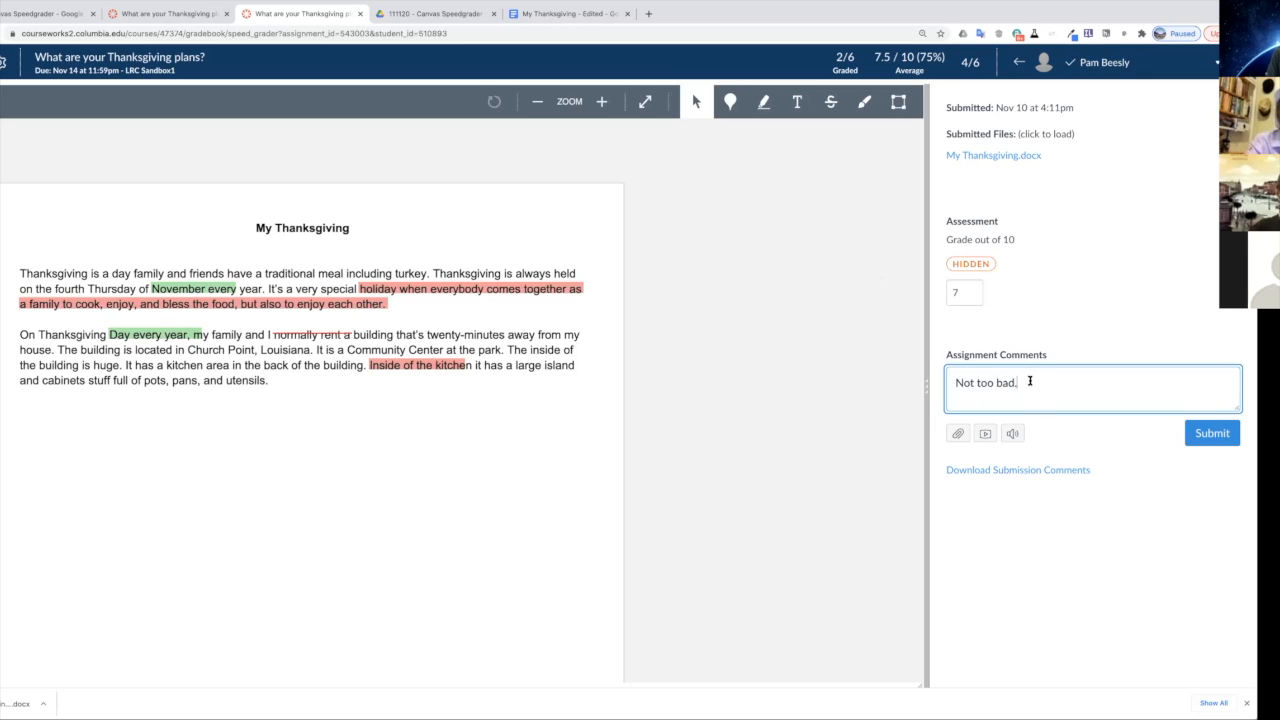
key(BackSpace)
key(BackSpace)
key(BackSpace)
key(BackSpace)
key(BackSpace)
key(BackSpace)
key(BackSpace)
Step: Dictate and submit a speech-to-text comment: "great job overall there are a few mistakes that I pointed out come to my office hours to discuss"
click(1013, 434)
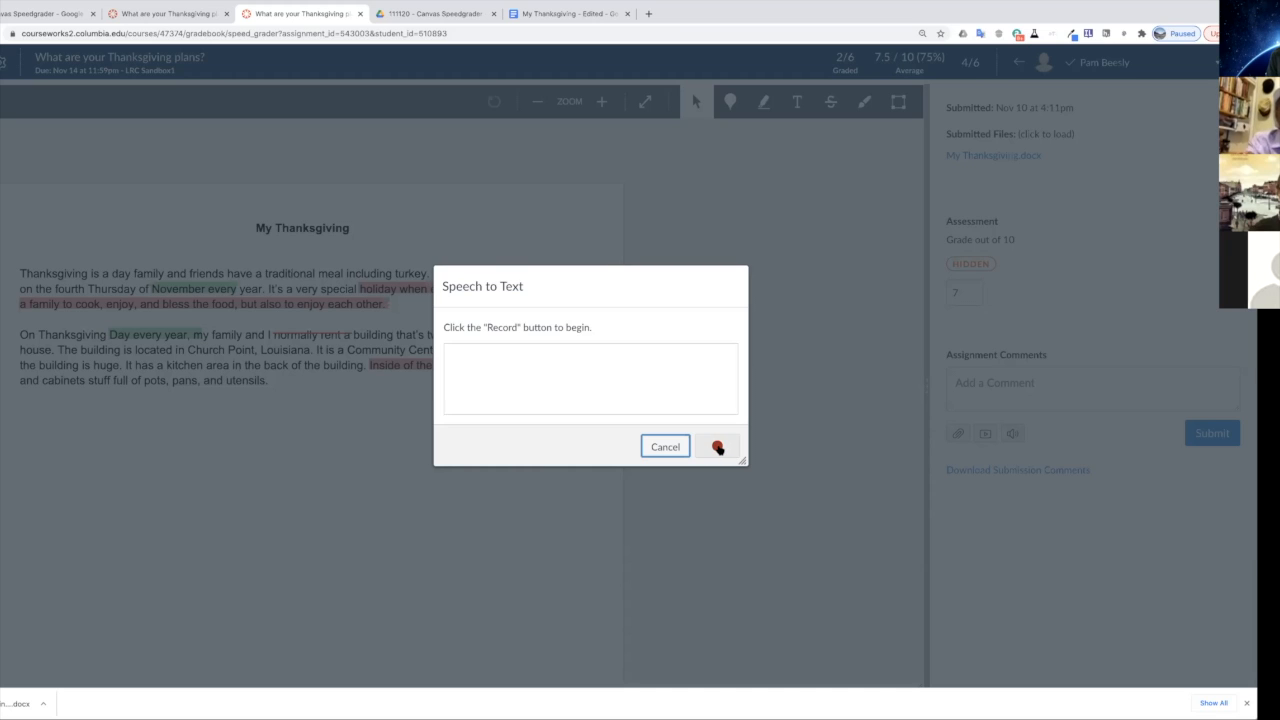
click(717, 447)
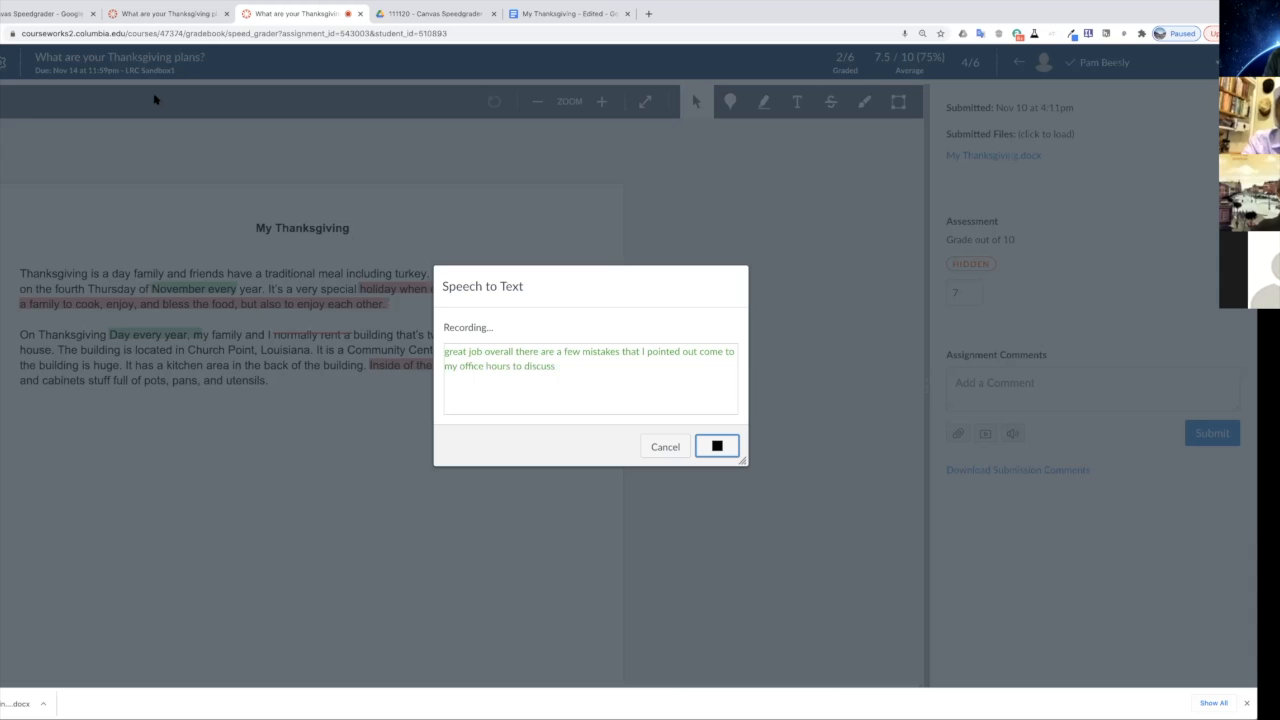
click(714, 445)
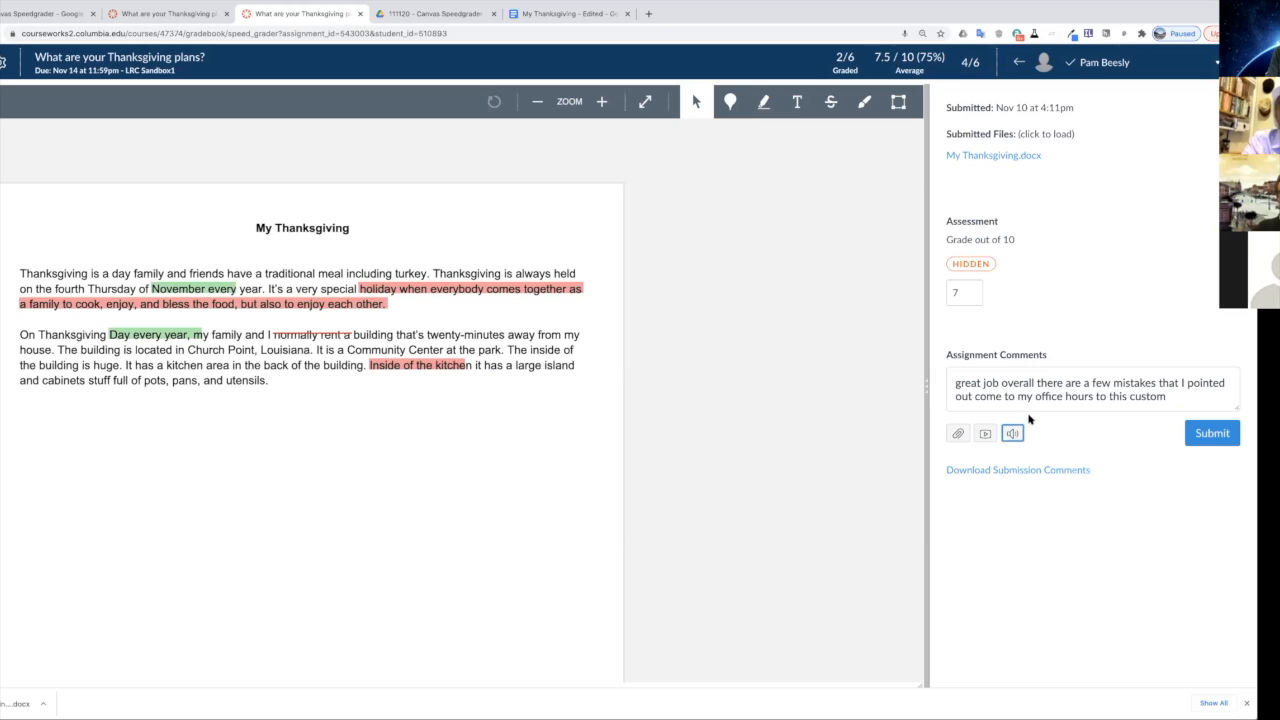
click(1214, 434)
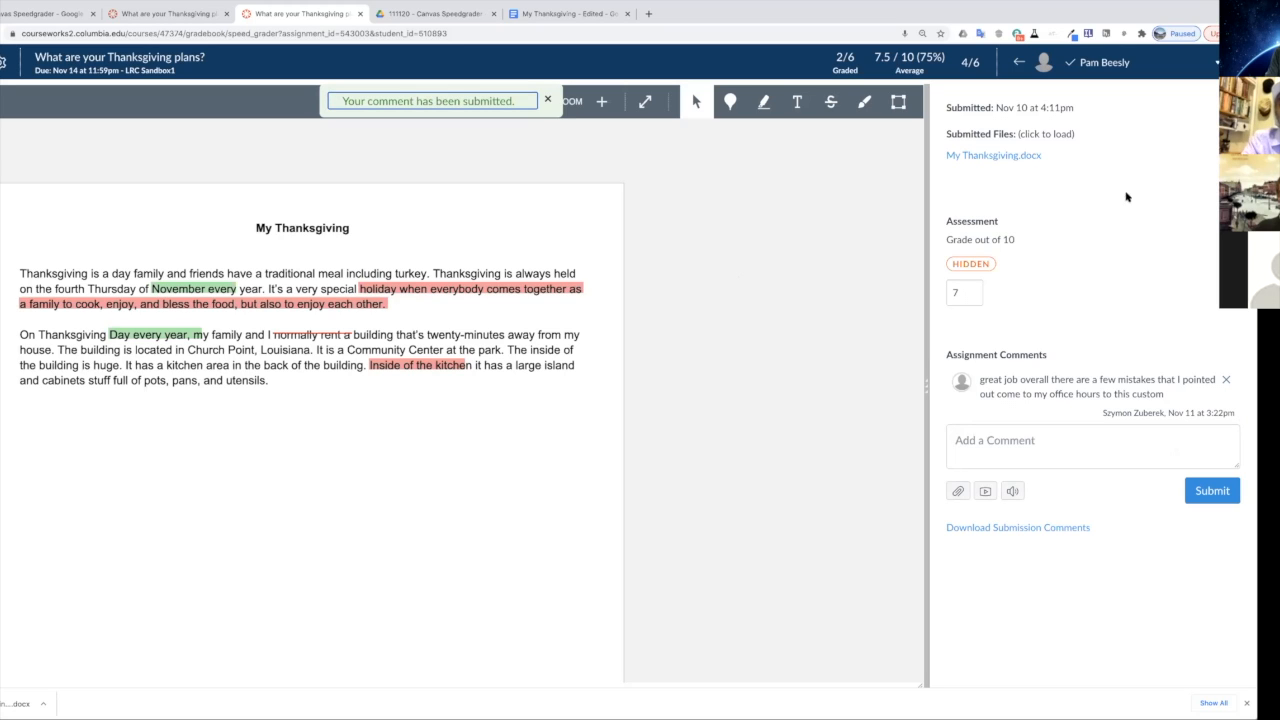
Step: Open the second student's PDF submission and try selecting a word in its first paragraph
click(1217, 64)
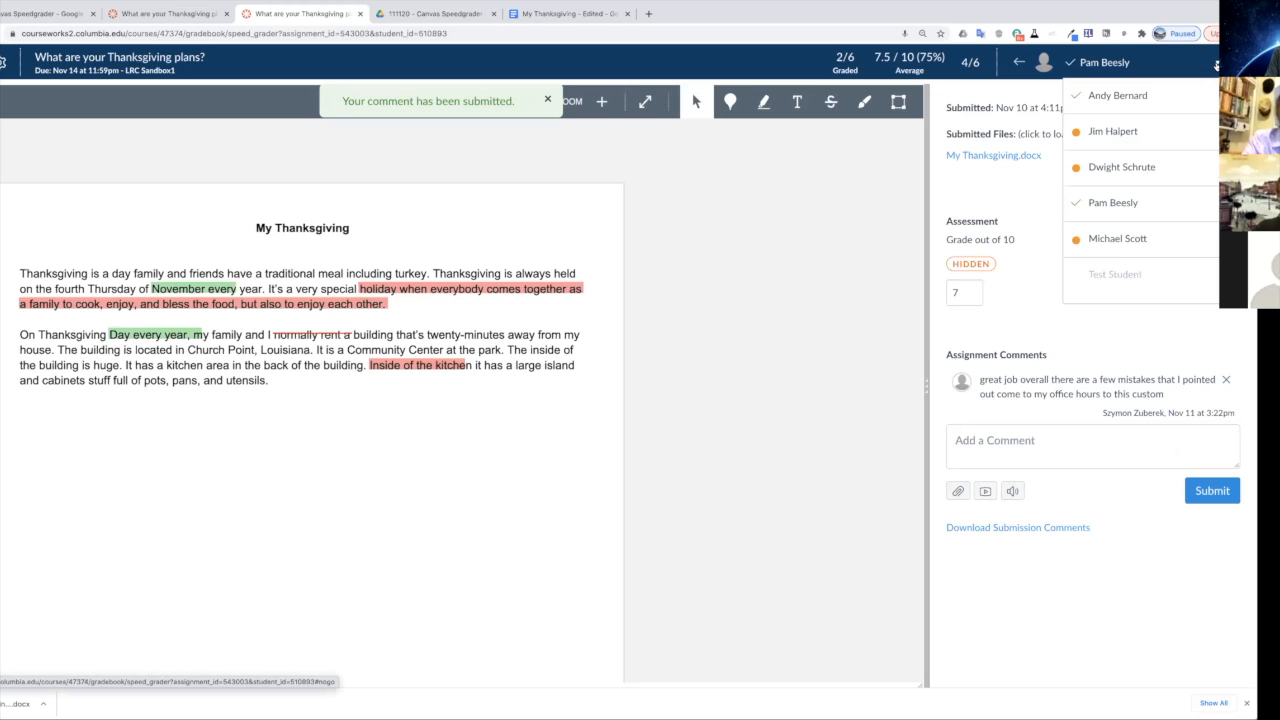
click(1113, 132)
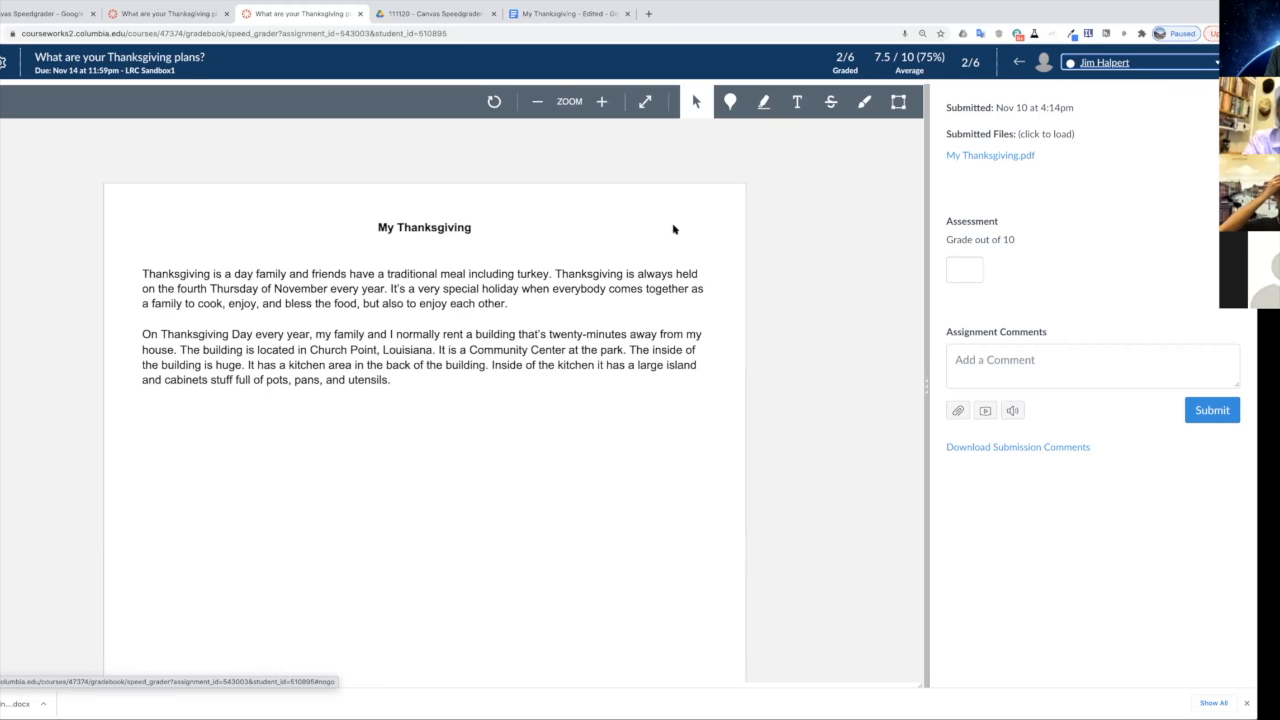
drag(260, 288, 296, 289)
click(360, 312)
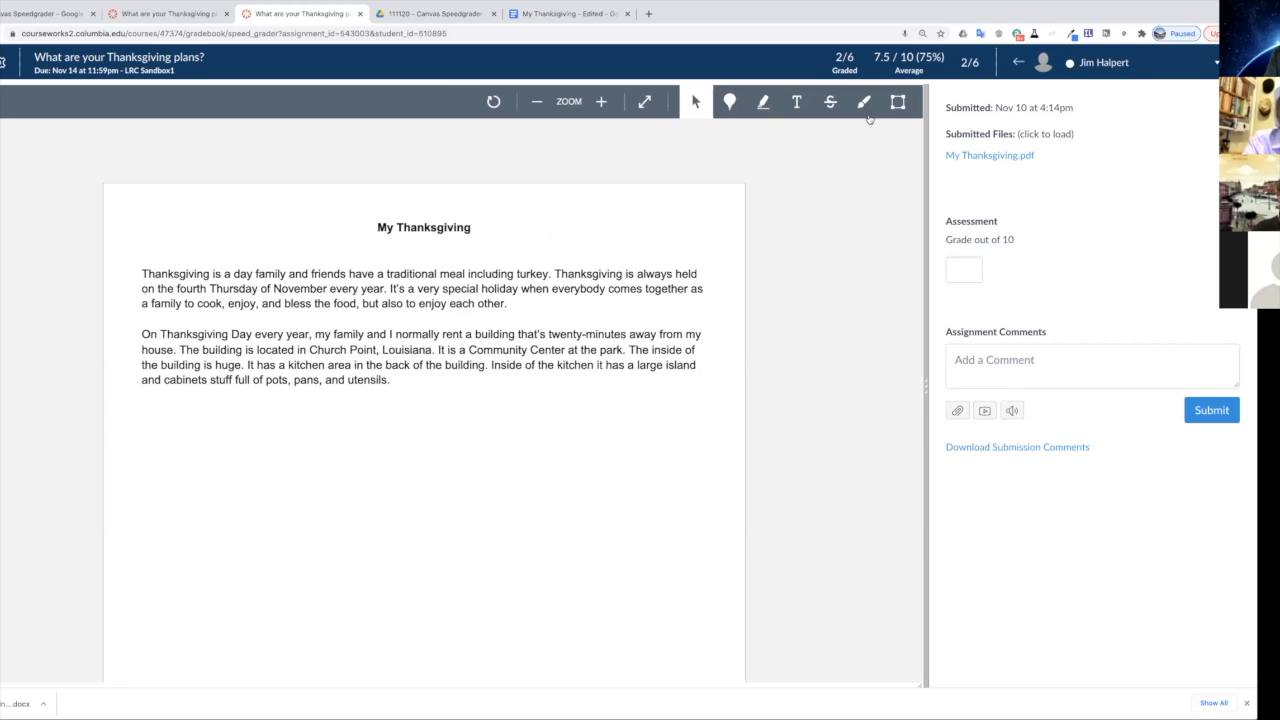
Step: Draw a blue area box around the first paragraph and annotate it with the comment "You have to rework this paragraph."
click(898, 104)
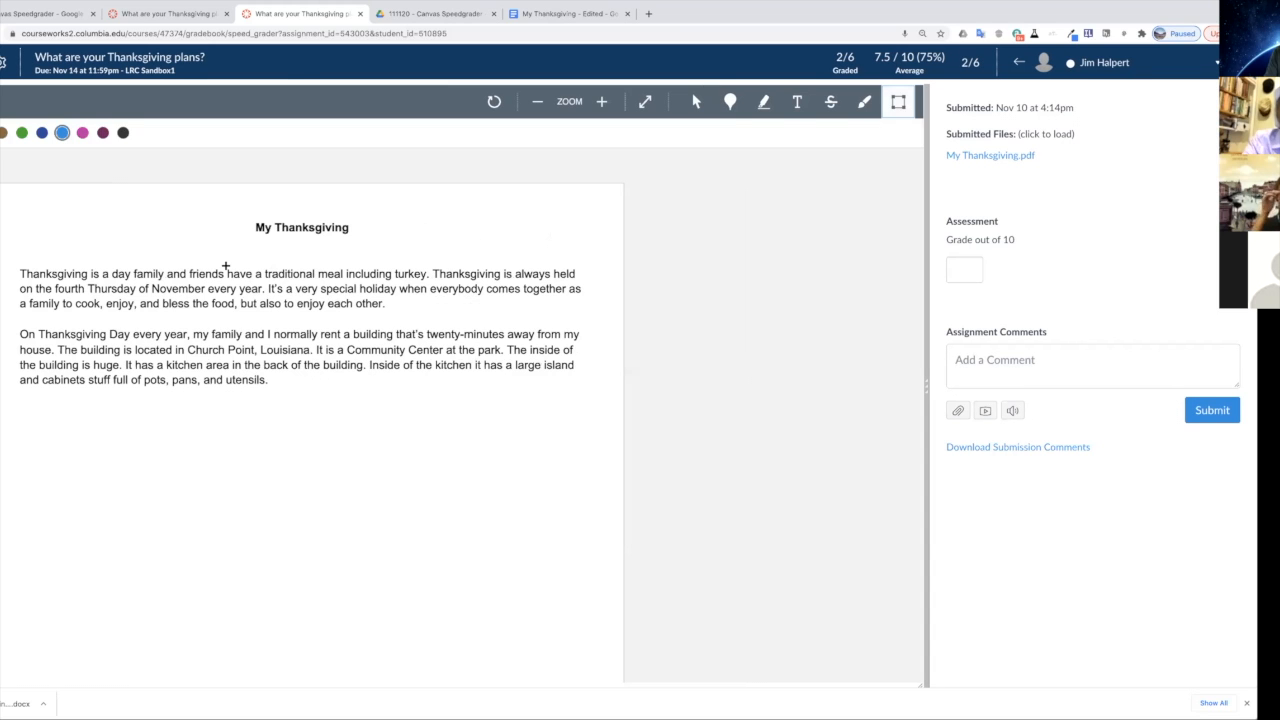
mouse_move(17, 247)
mouse_down()
mouse_move(8, 308)
mouse_move(80, 340)
mouse_move(145, 322)
mouse_move(591, 320)
mouse_up()
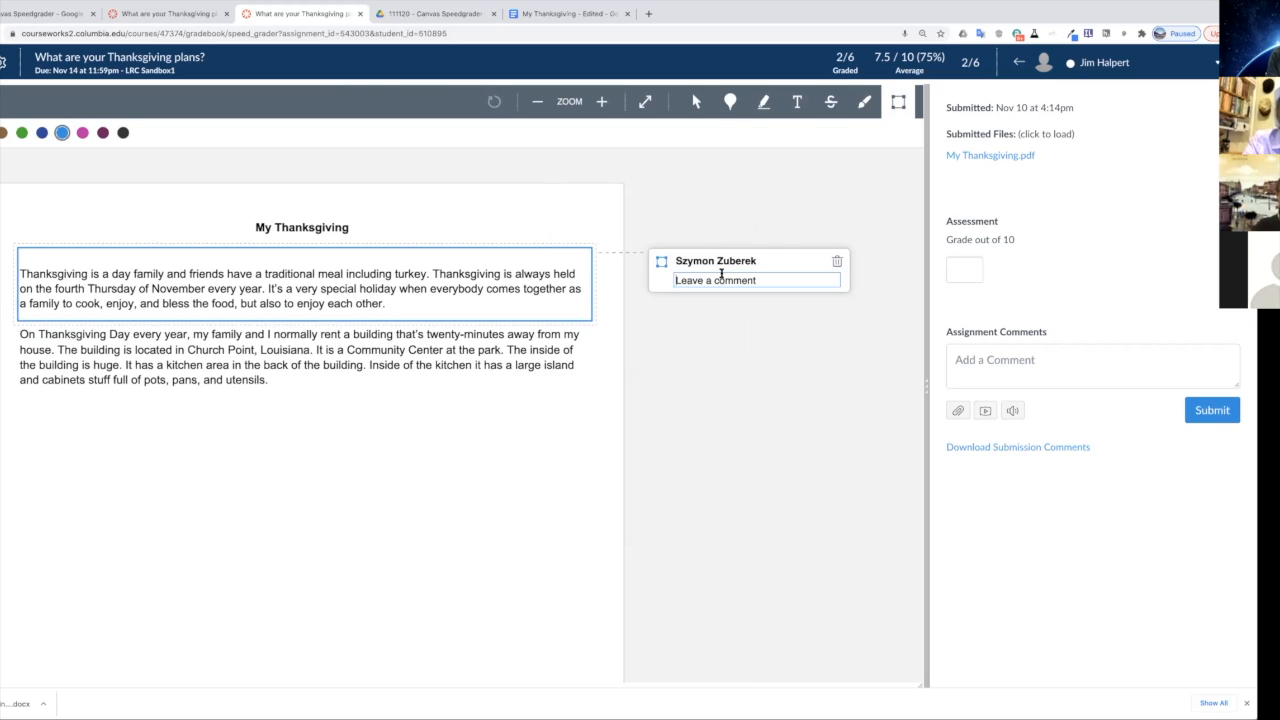
text(You have to rework this paragraph.)
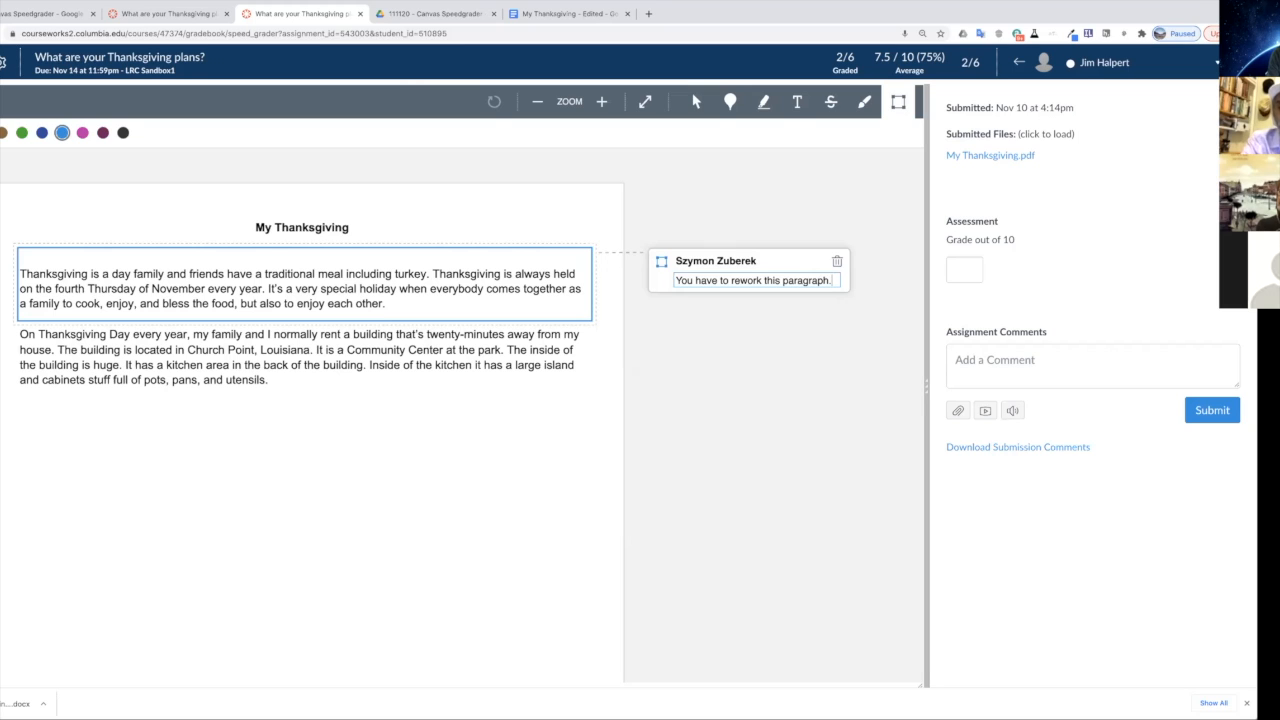
key(Return)
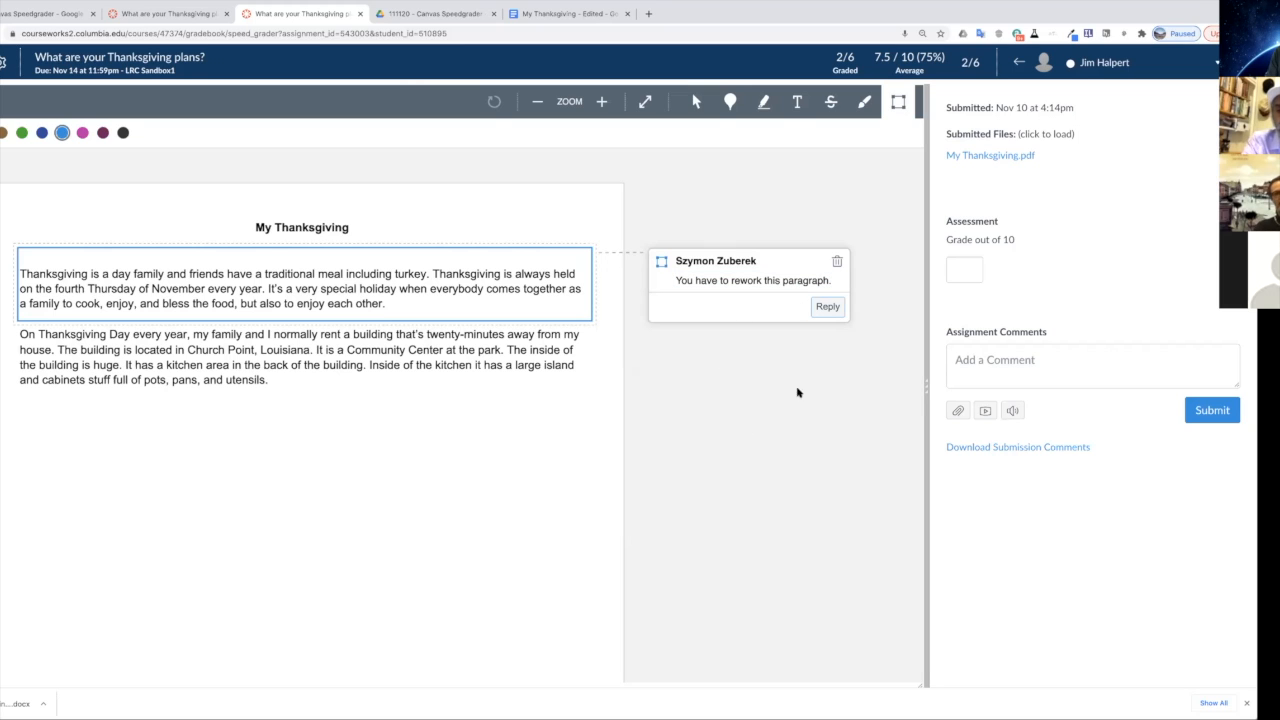
click(582, 379)
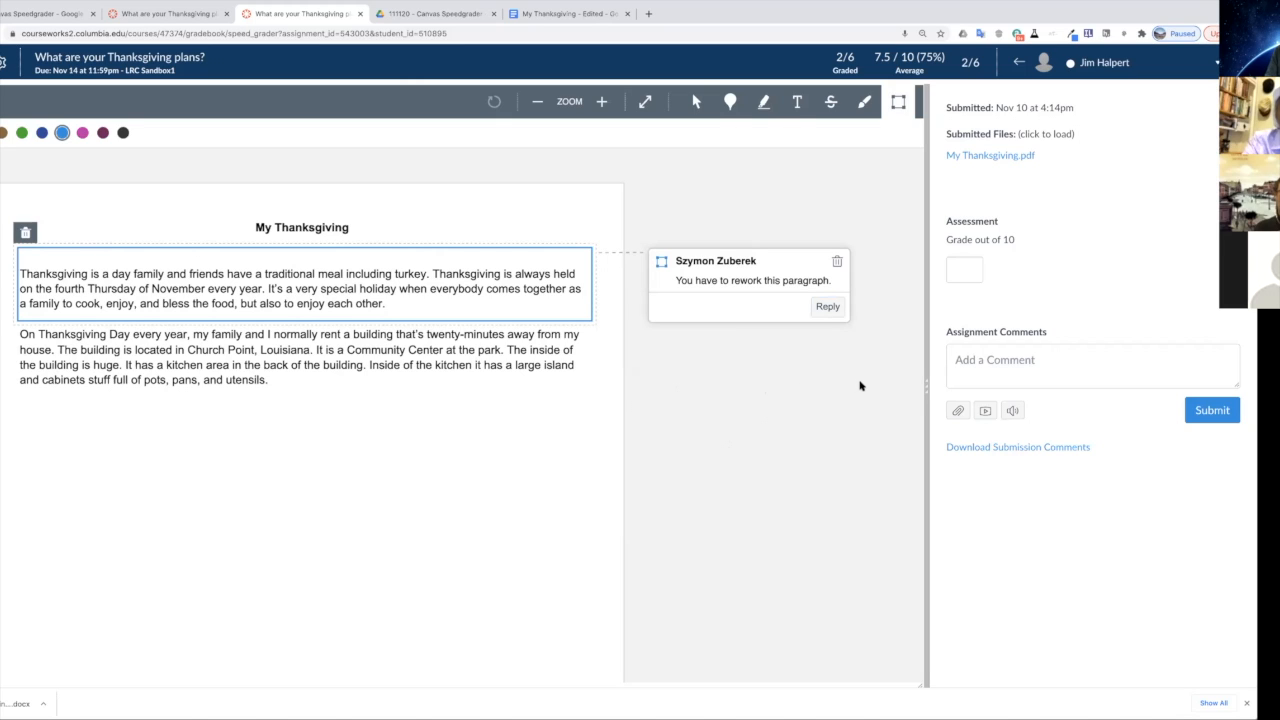
Step: Grade the second student's submission 5 out of 10
click(975, 272)
text(5)
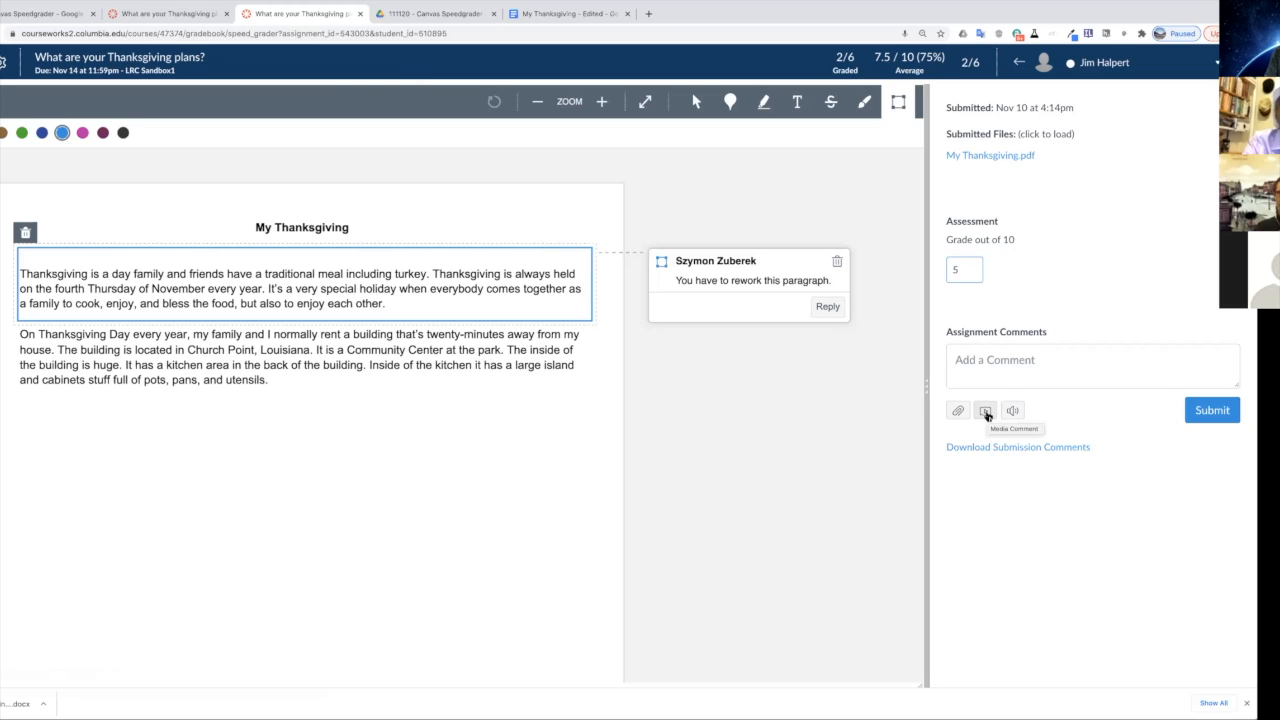
Step: Set up an audio-only media comment using the default internal microphone with the webcam turned off
click(985, 412)
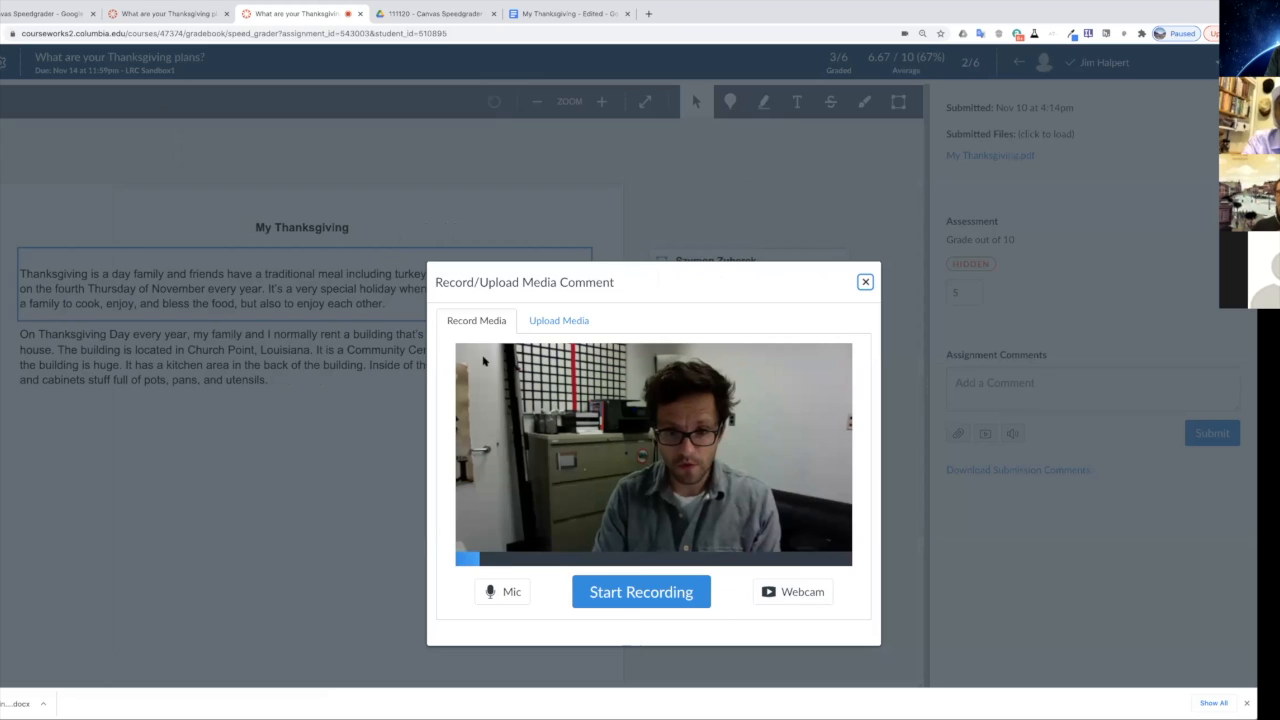
click(500, 593)
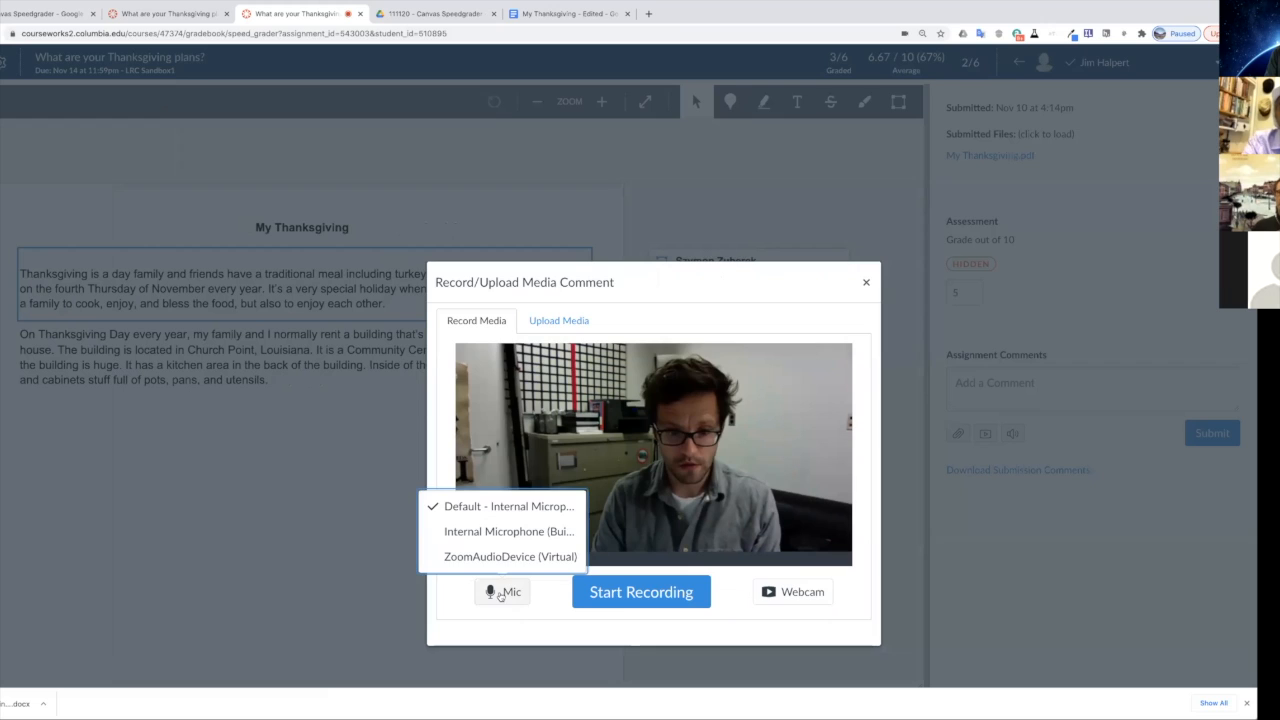
click(501, 510)
click(800, 592)
click(784, 655)
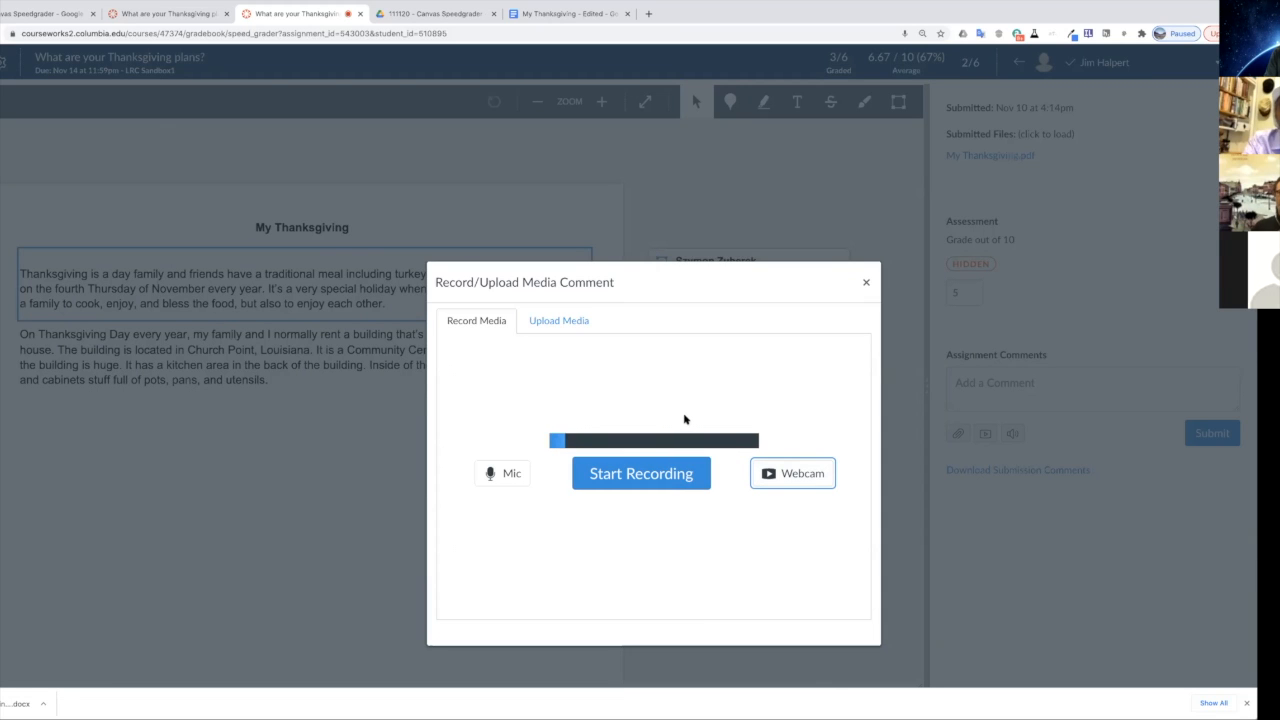
Step: Record an audio comment of about 5 seconds and save it to the student's assignment comments
click(649, 481)
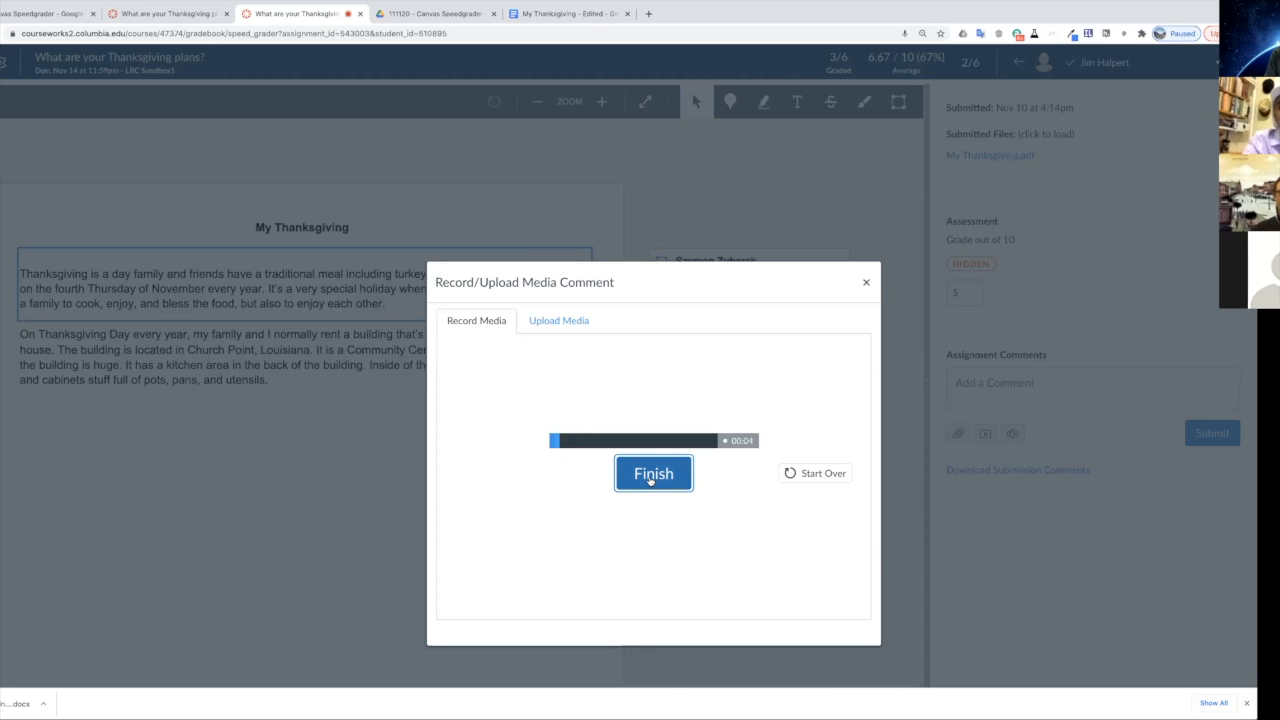
click(651, 479)
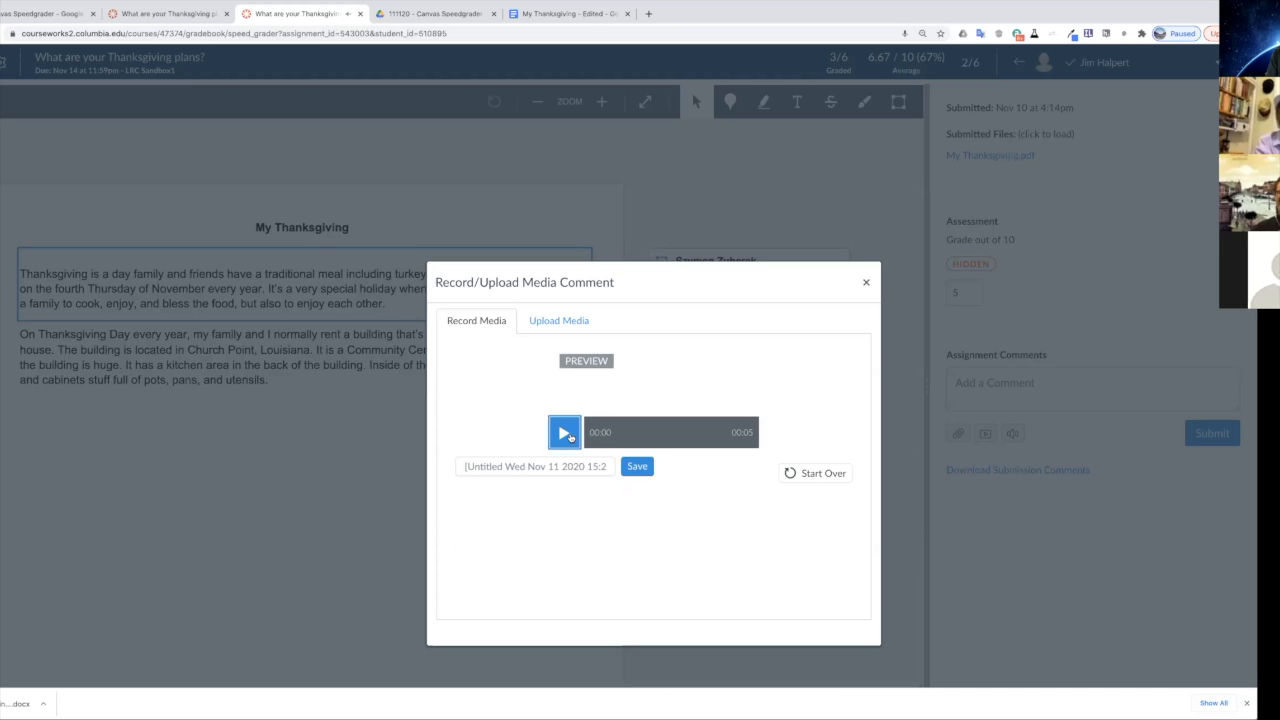
click(643, 468)
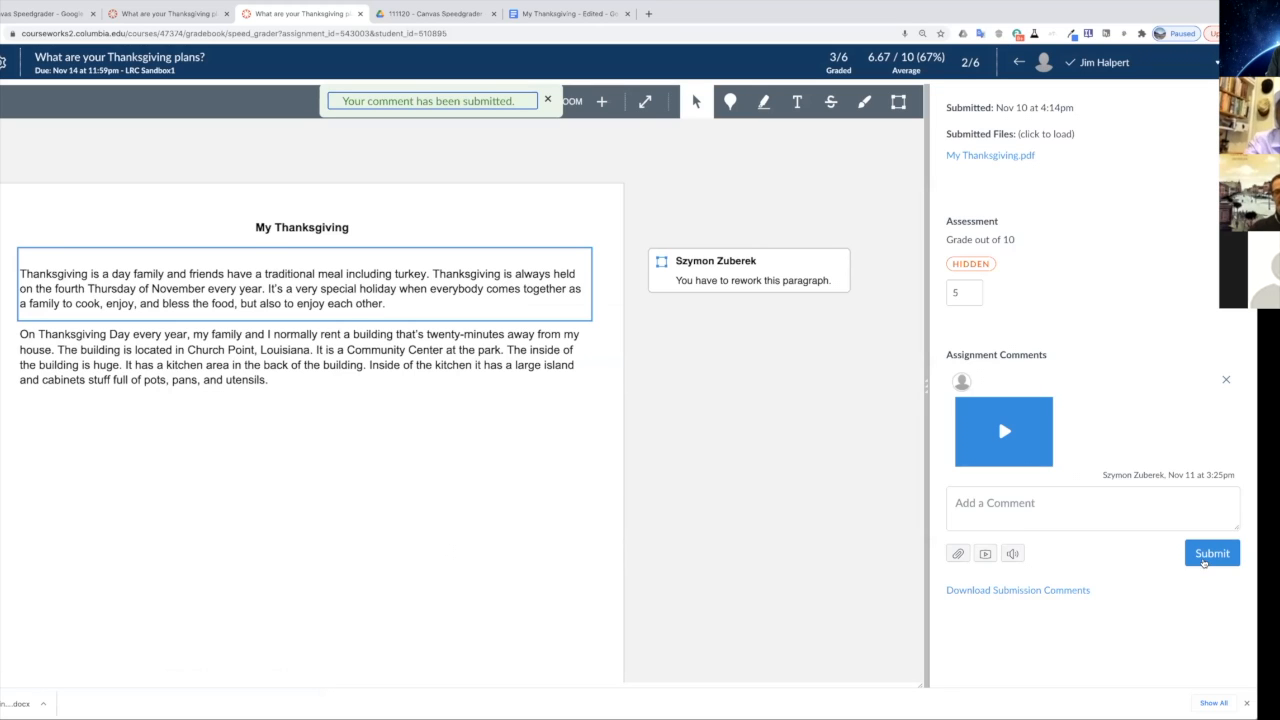
Step: Switch to the third student's submission, the file My Thanksgiving.jpg
click(1207, 558)
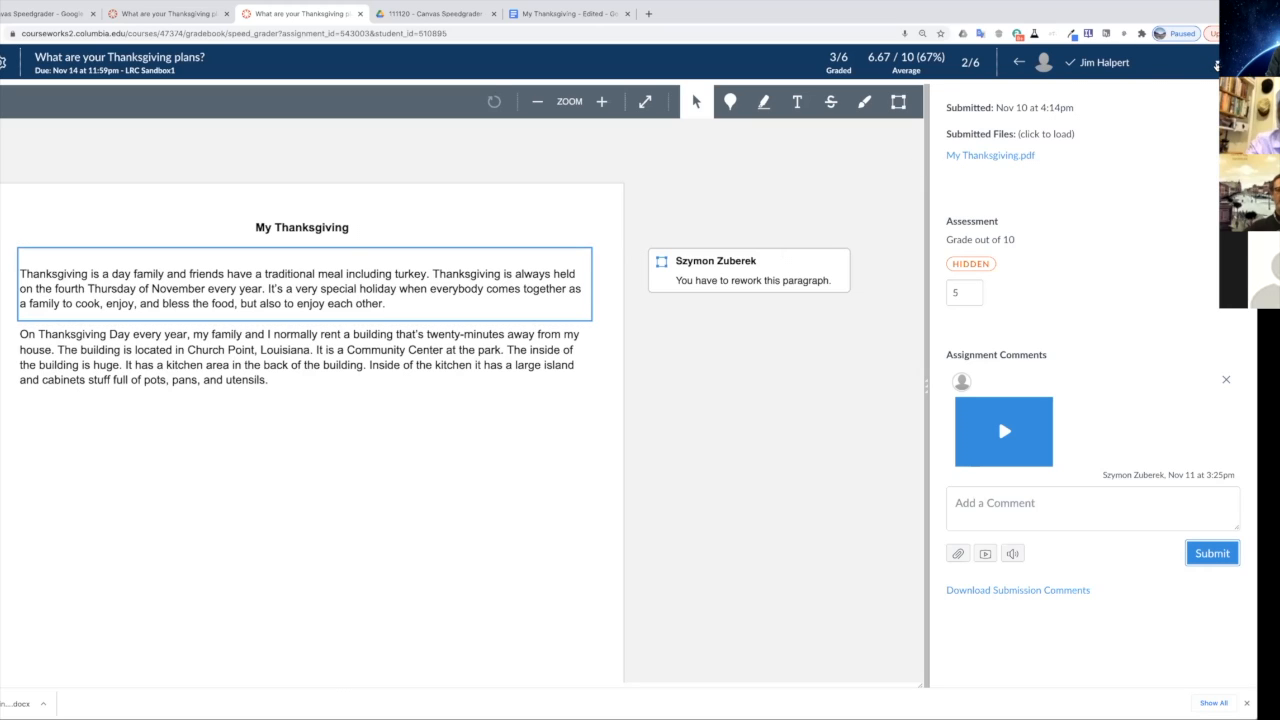
click(1216, 64)
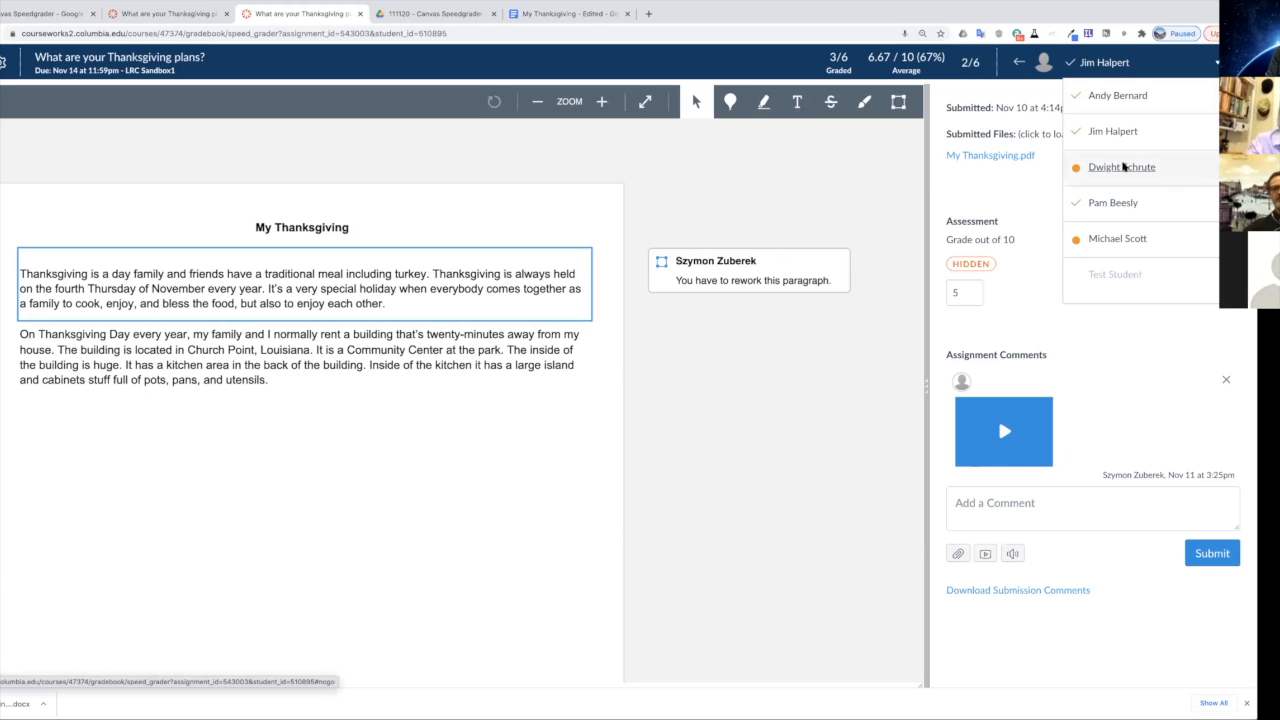
click(1123, 167)
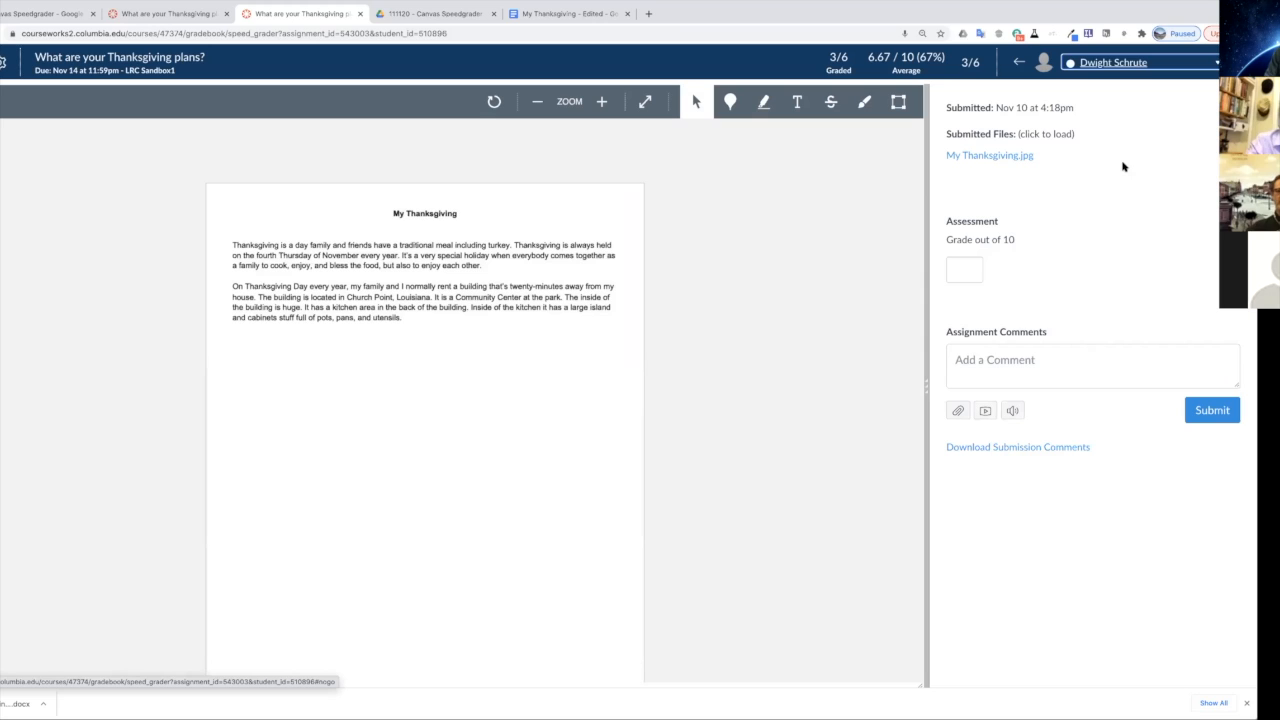
Step: Add a green point annotation above the word "family" in the first paragraph with the comment "Spelled incorrectly"
click(763, 102)
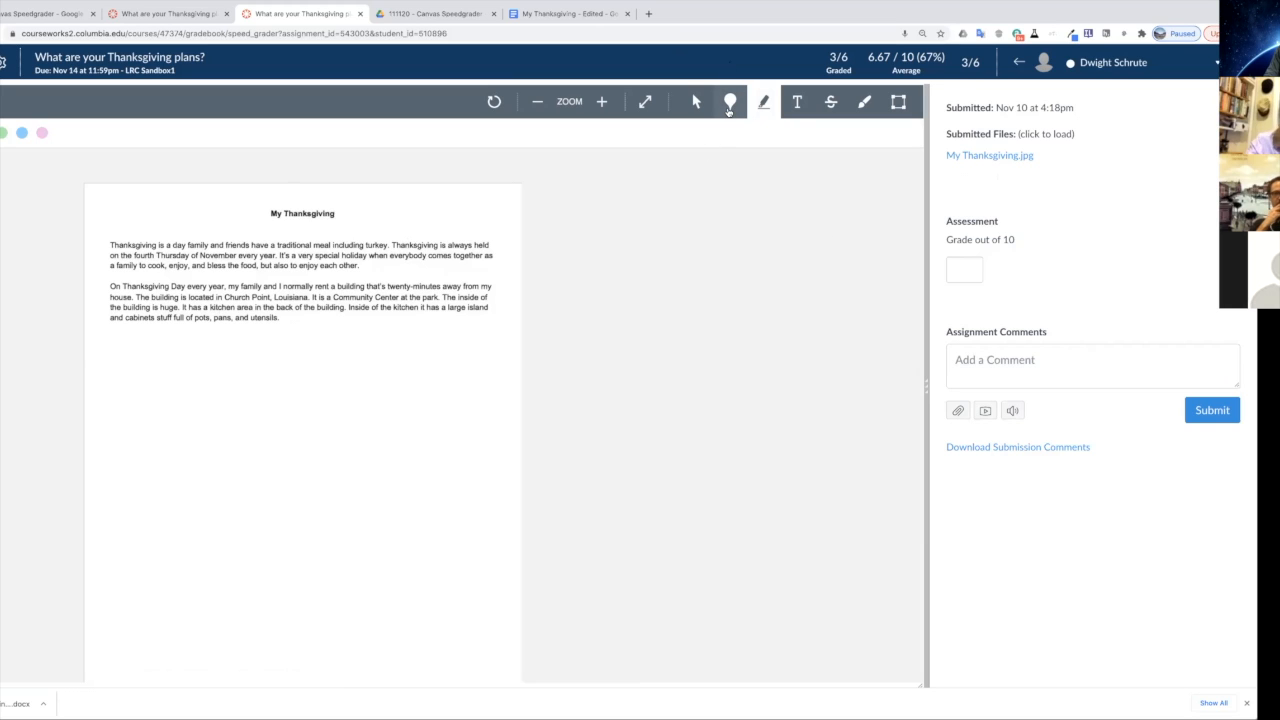
click(730, 108)
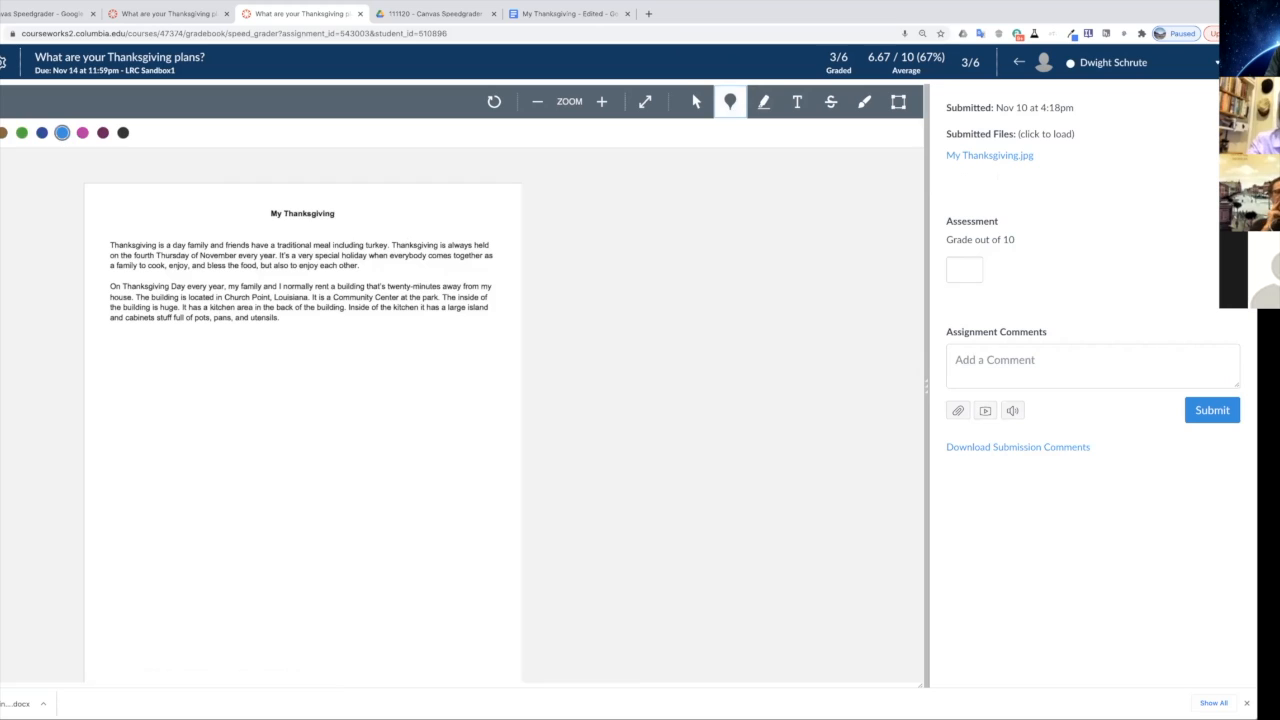
click(21, 133)
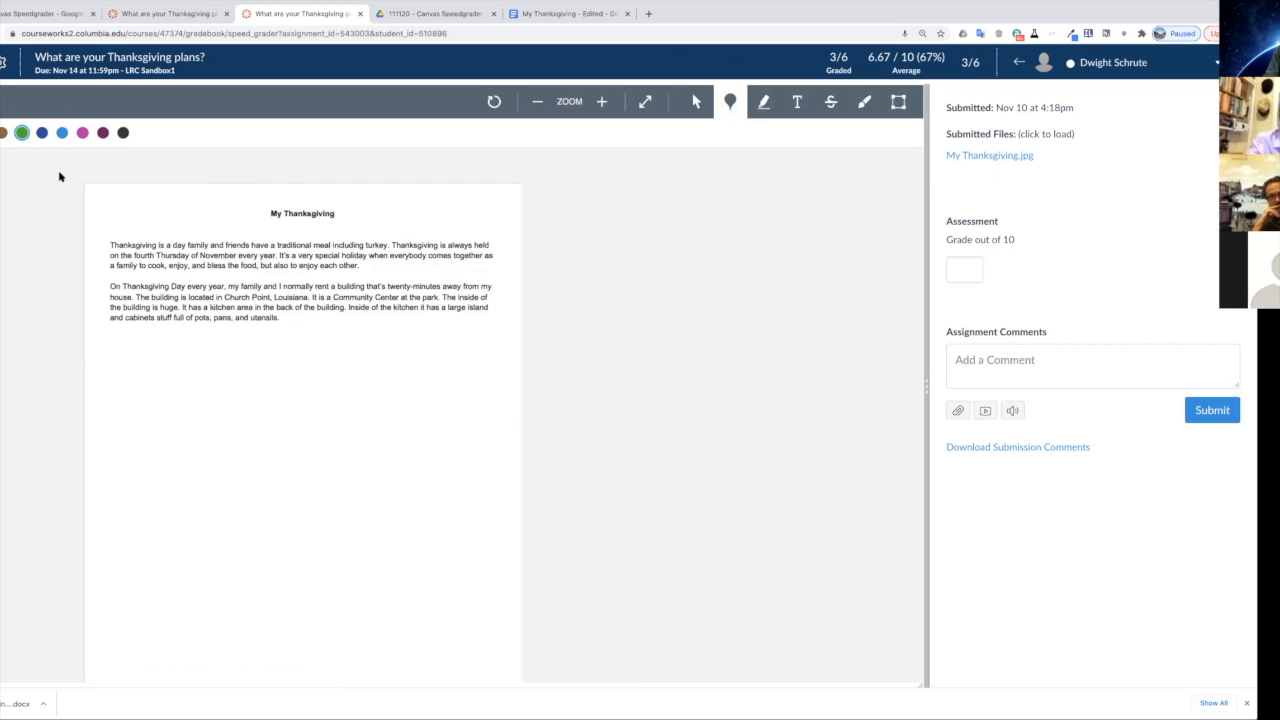
click(198, 238)
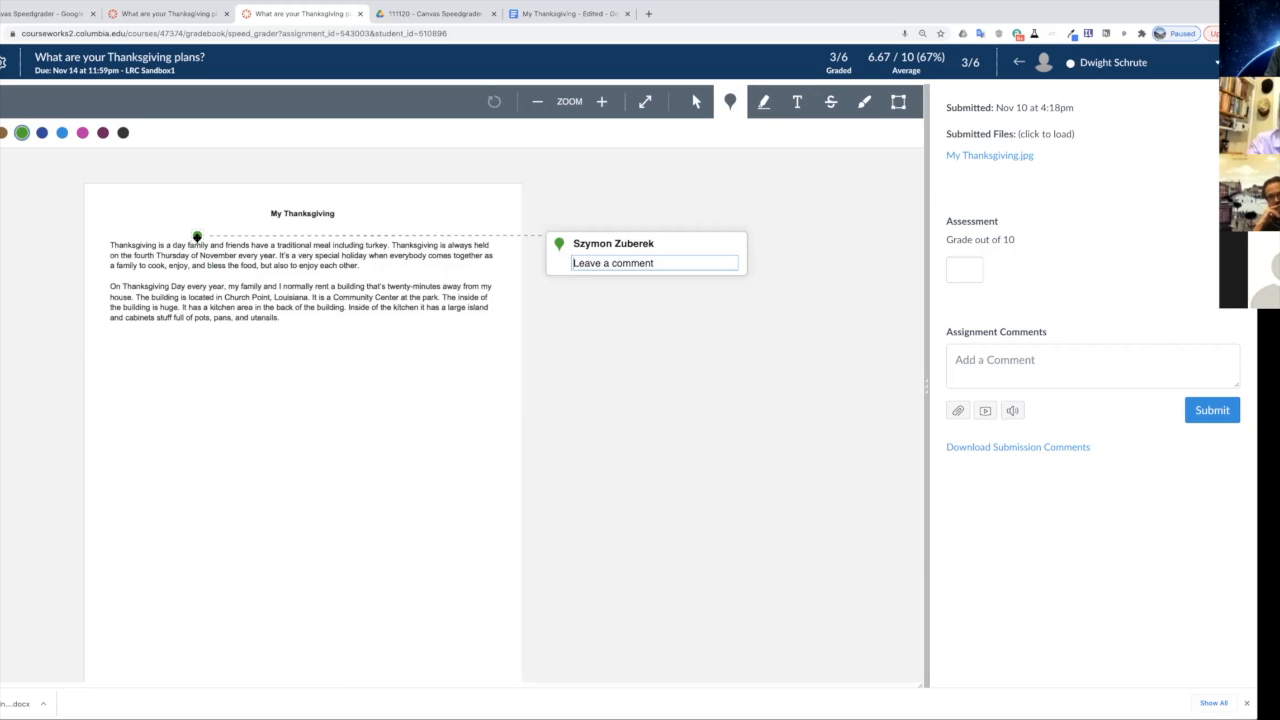
text(Spelled inc)
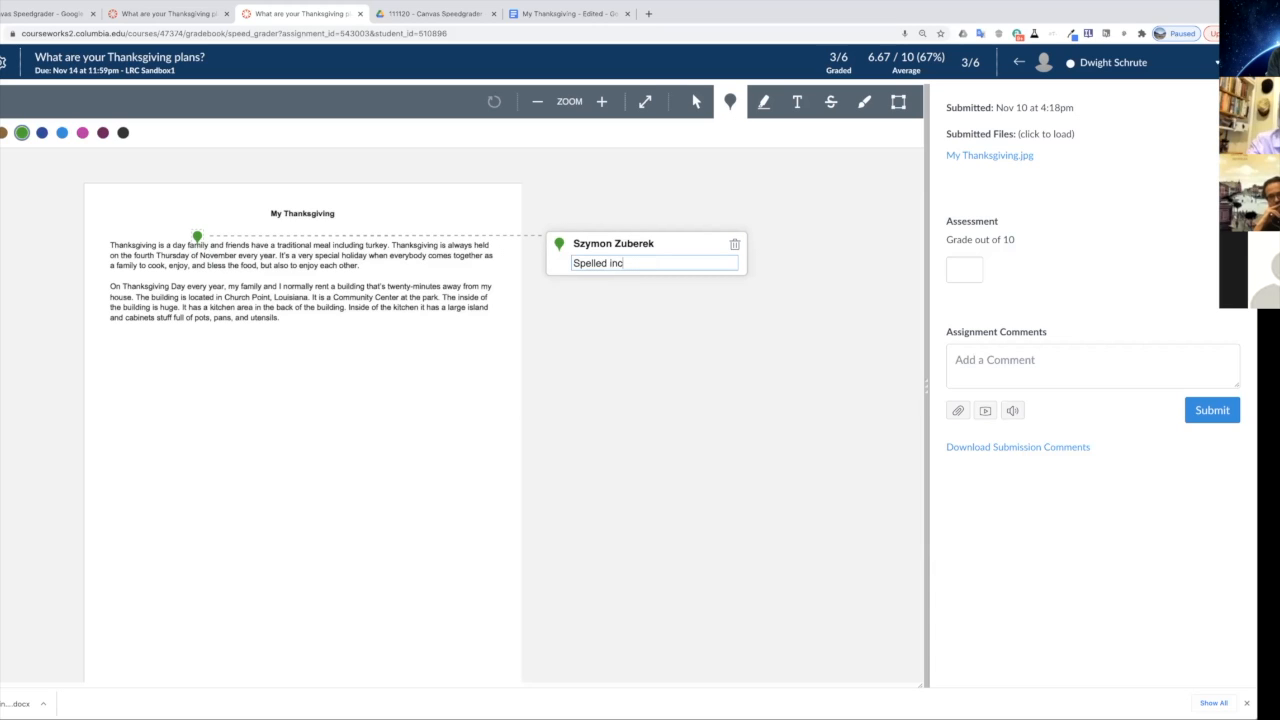
text(orrectl)
click(591, 357)
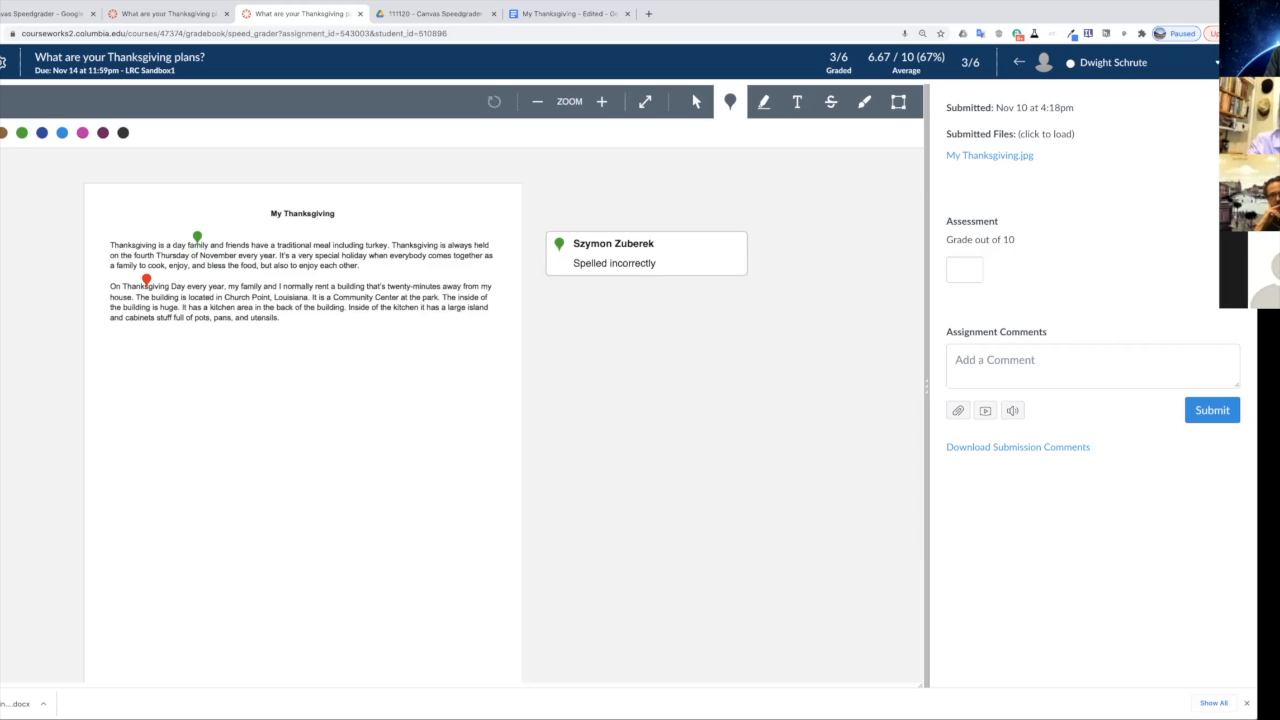
Step: Add a red point annotation at the start of the second paragraph with the comment "I'm not sure what you mean by that..."
click(144, 280)
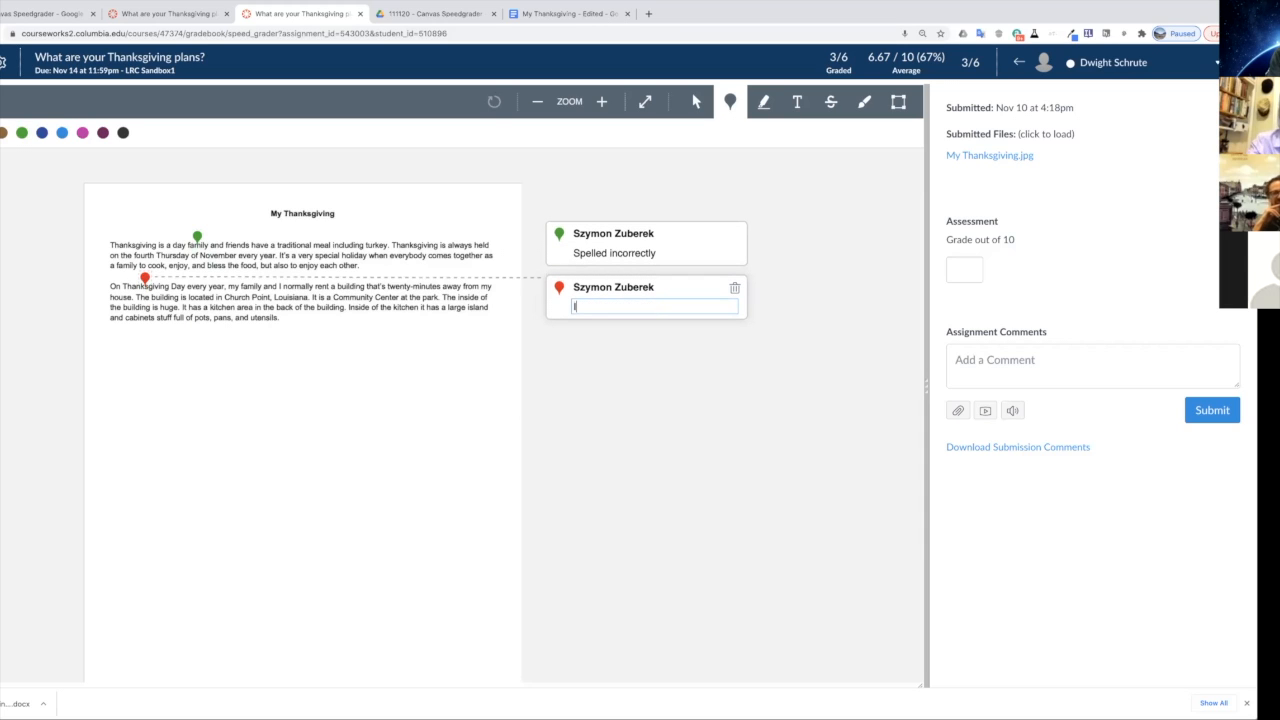
text(I'm not sure what you mean by that...)
click(655, 382)
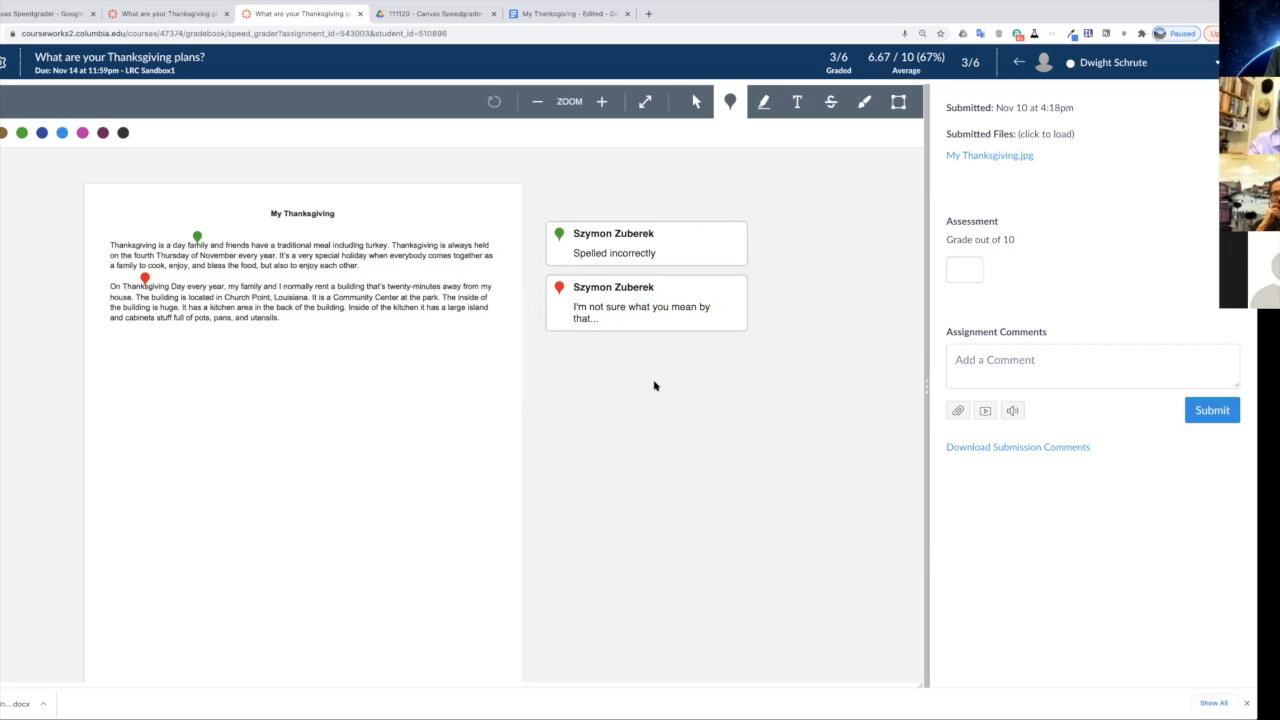
drag(313, 312, 316, 311)
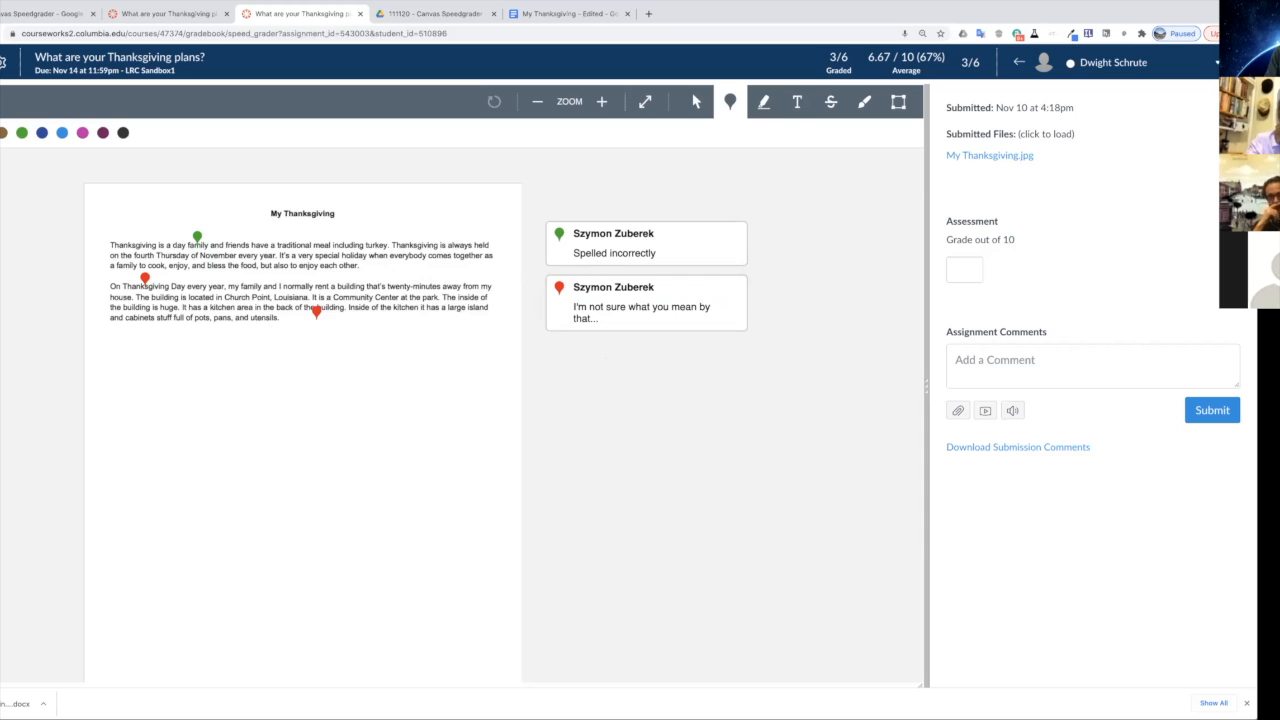
click(504, 223)
click(666, 251)
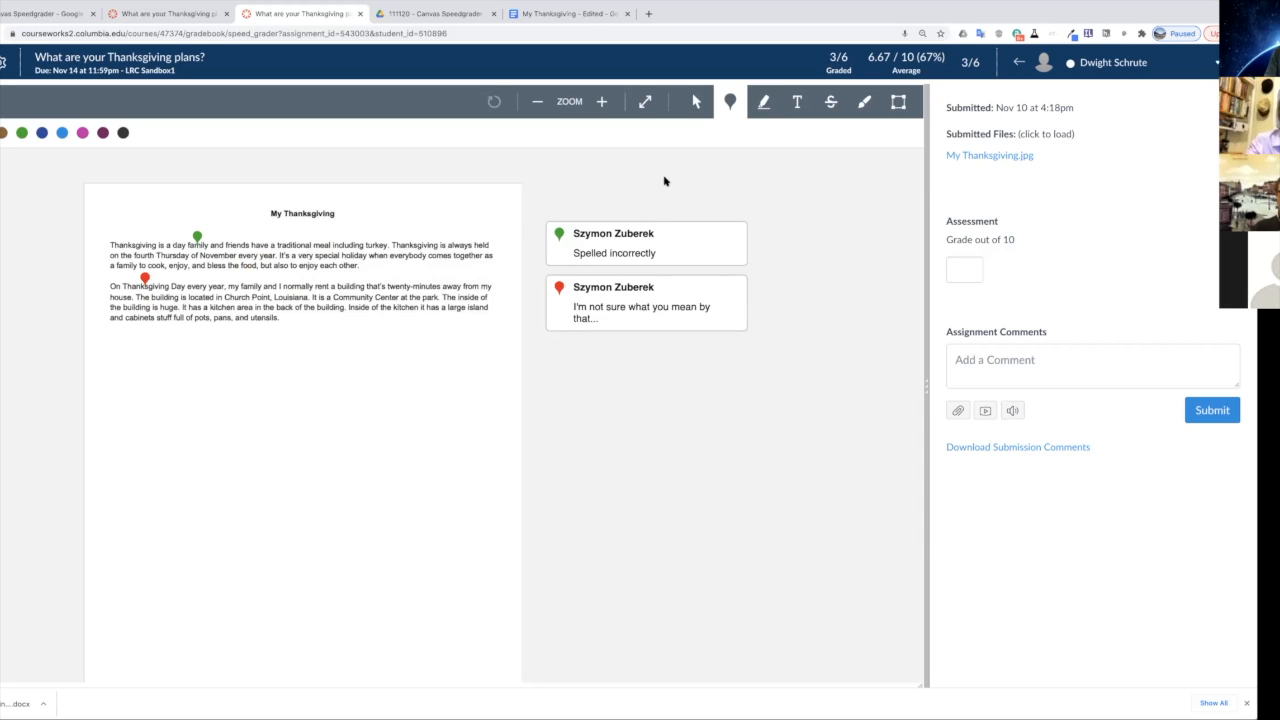
Step: Add the small black text annotation "Good work overall." without a background just below the second paragraph
click(798, 103)
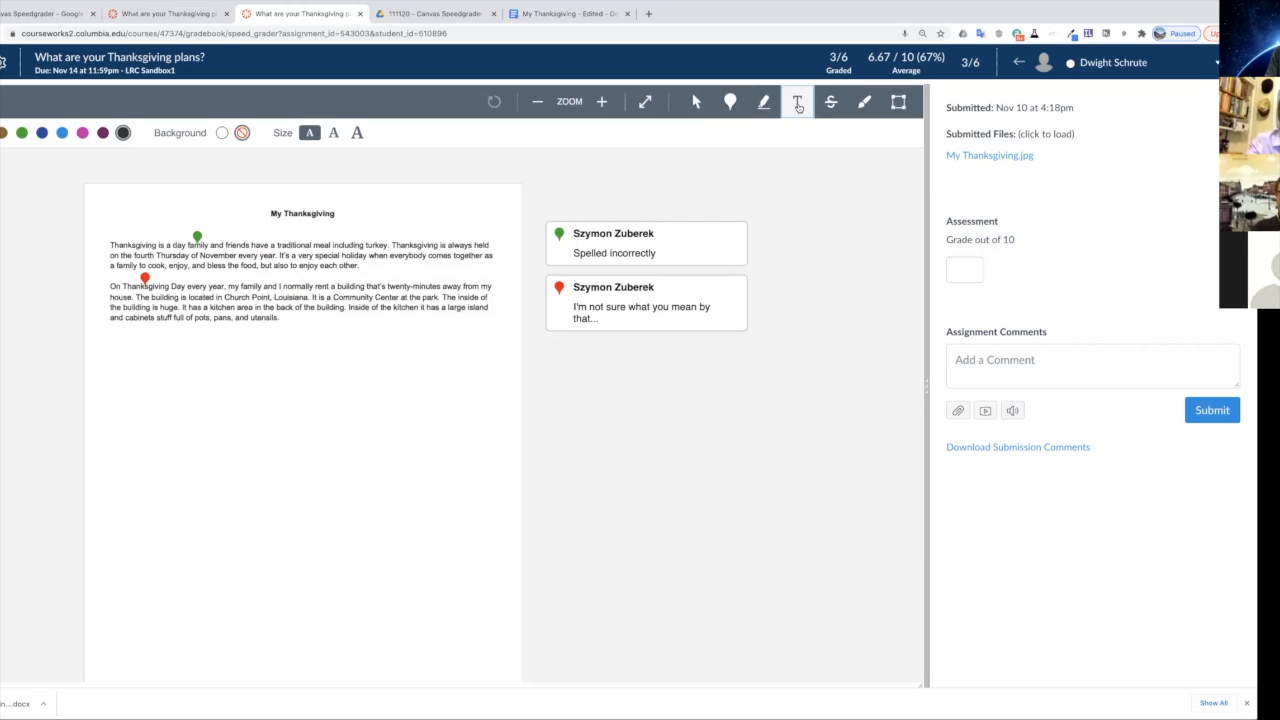
click(112, 340)
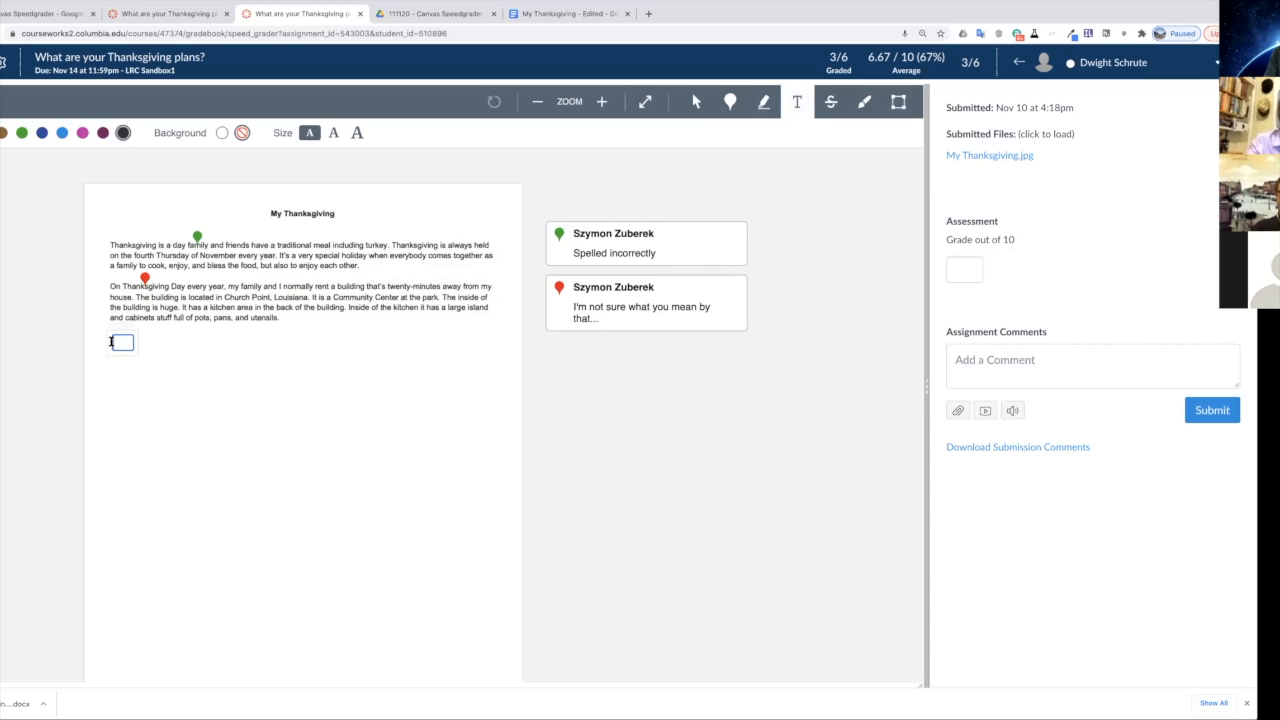
text(This is a)
key(BackSpace)
key(BackSpace)
key(BackSpace)
key(BackSpace)
key(BackSpace)
key(BackSpace)
key(BackSpace)
key(BackSpace)
key(BackSpace)
text(A good)
key(BackSpace)
key(BackSpace)
key(BackSpace)
key(BackSpace)
key(BackSpace)
text(Good work overall.)
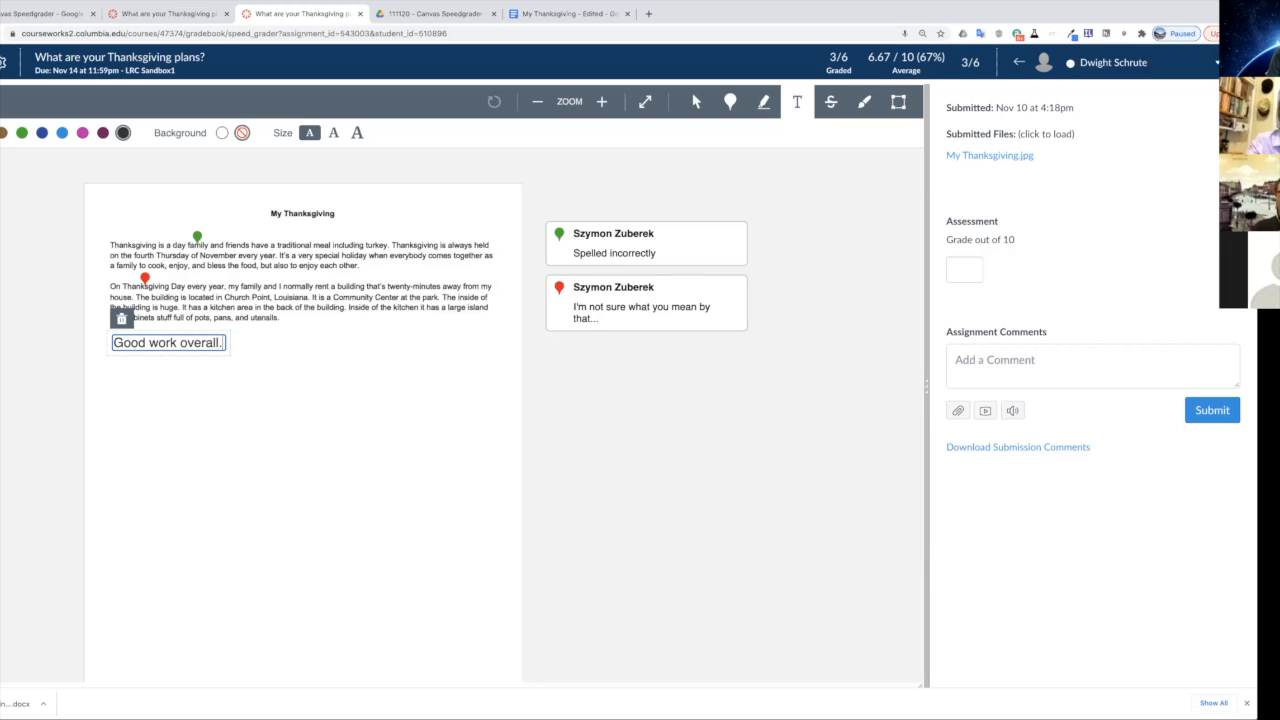
click(351, 408)
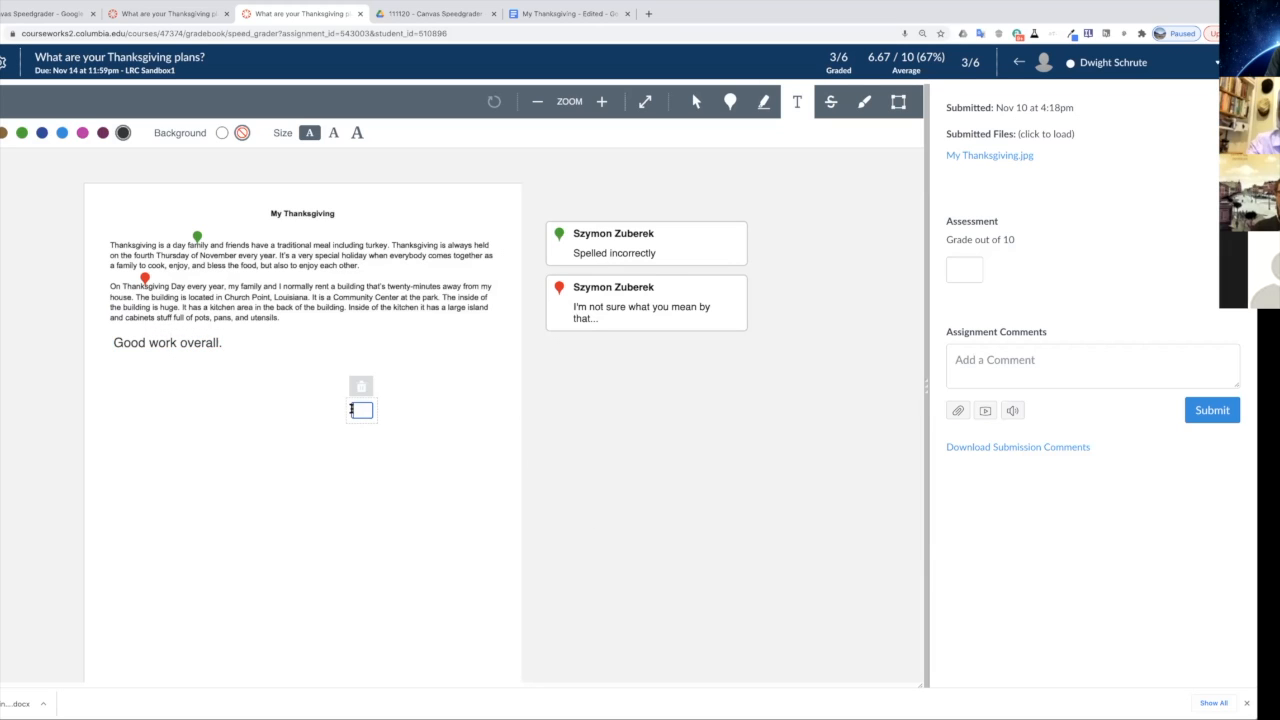
Step: Draw a small thin-line blue smiley face beside the "Good work overall." text and delete that drawing
click(864, 101)
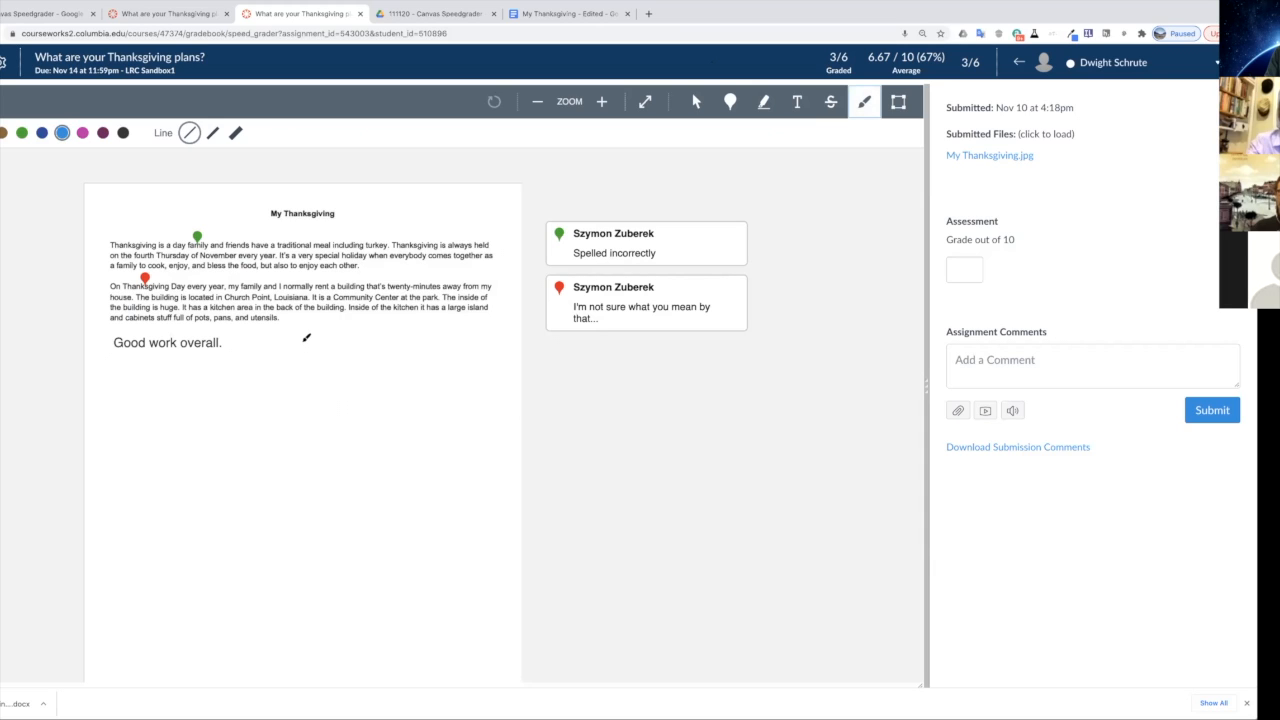
mouse_move(306, 340)
mouse_down()
mouse_move(300, 349)
mouse_move(333, 364)
mouse_move(320, 327)
mouse_move(318, 352)
mouse_up()
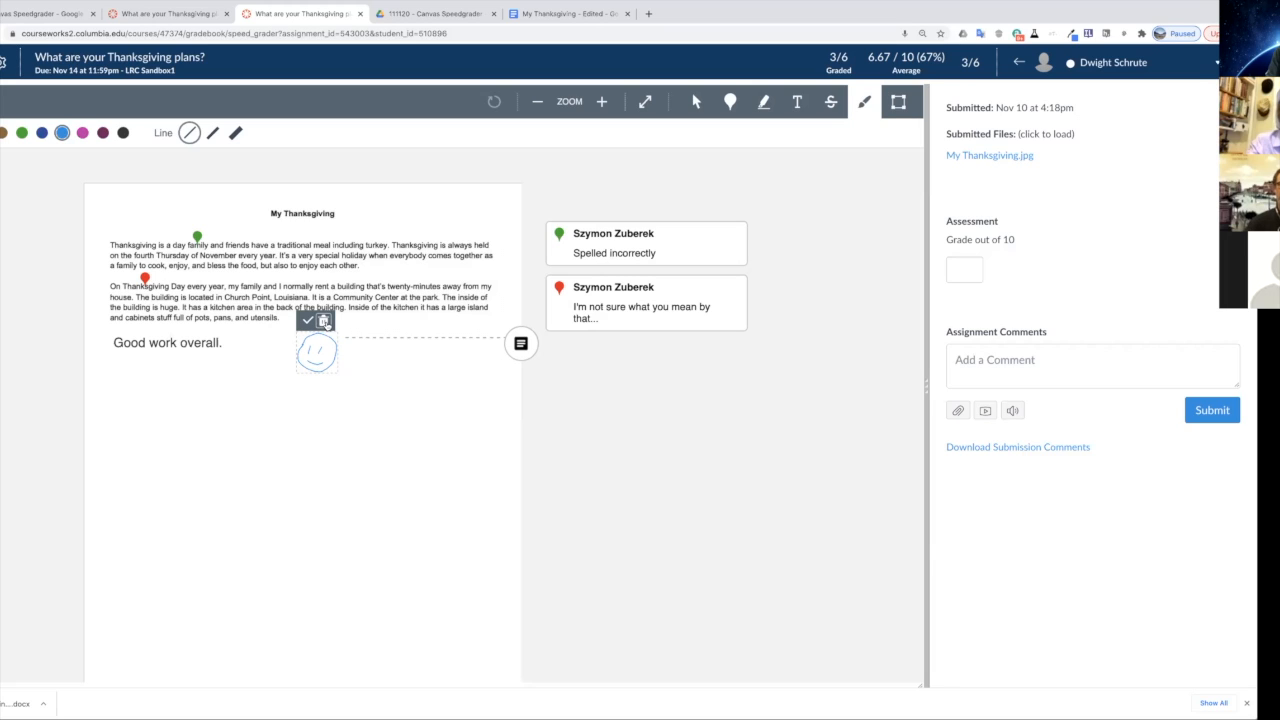
click(323, 321)
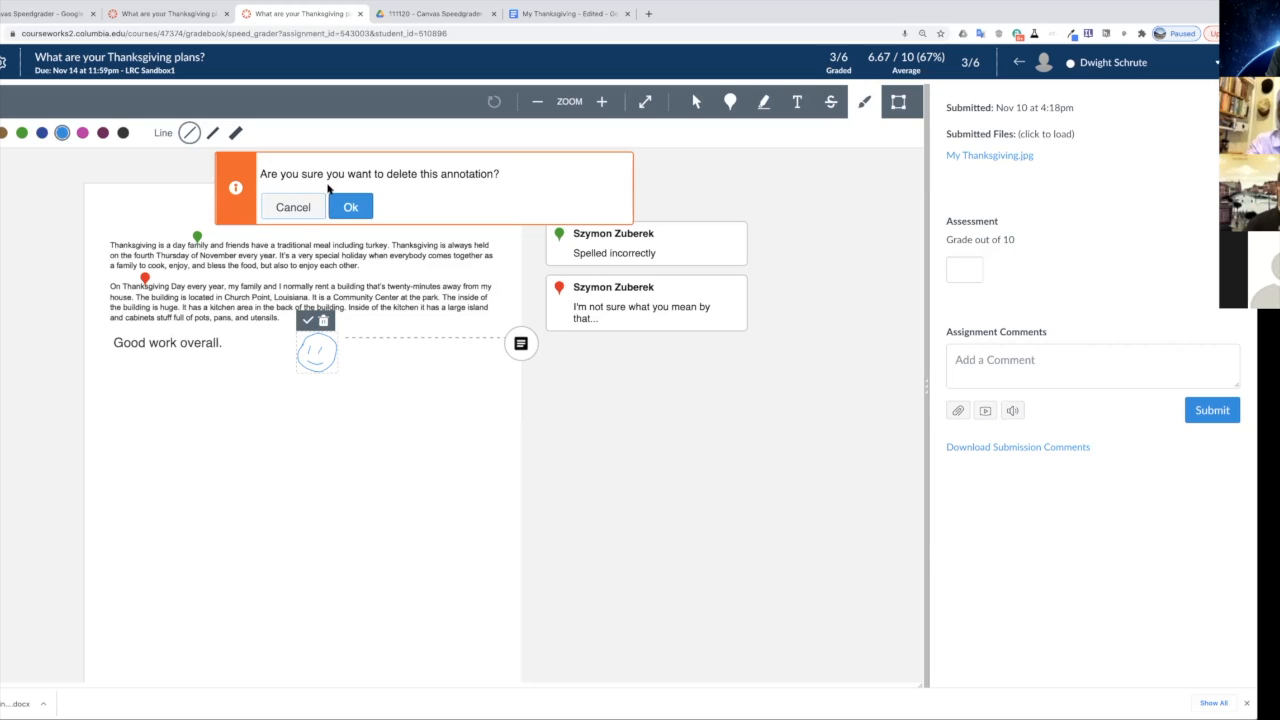
click(351, 207)
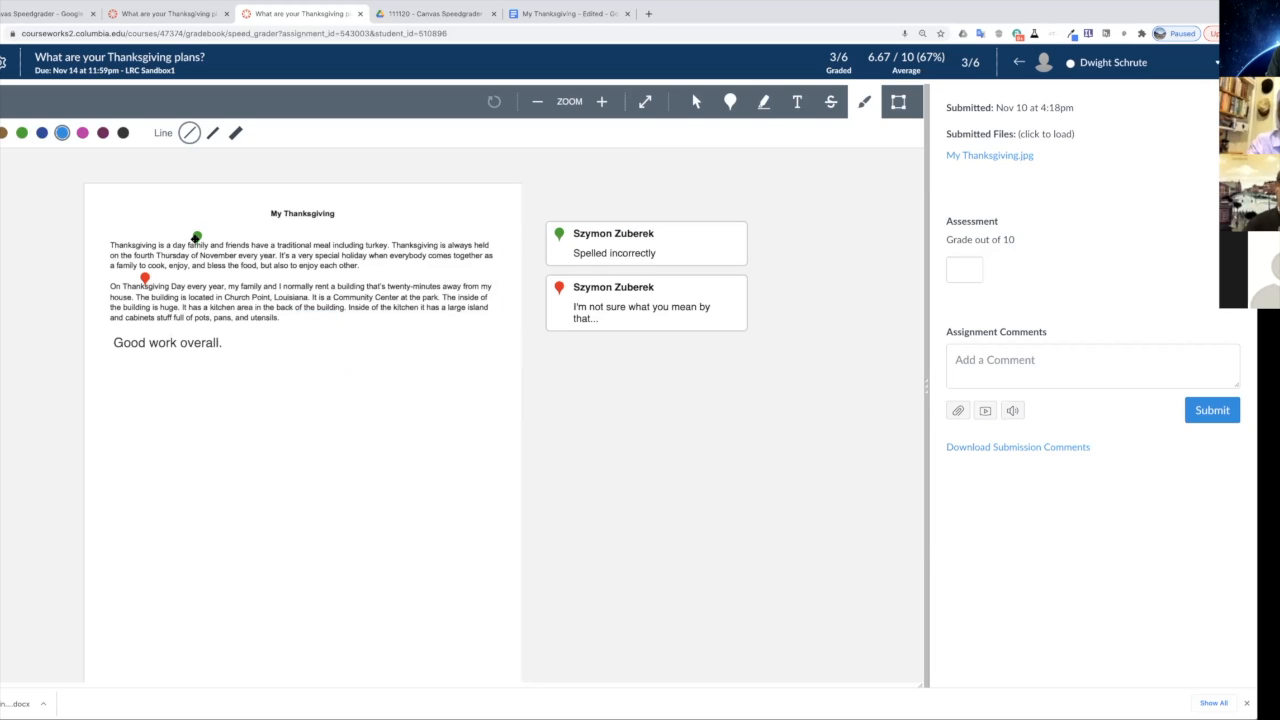
click(197, 235)
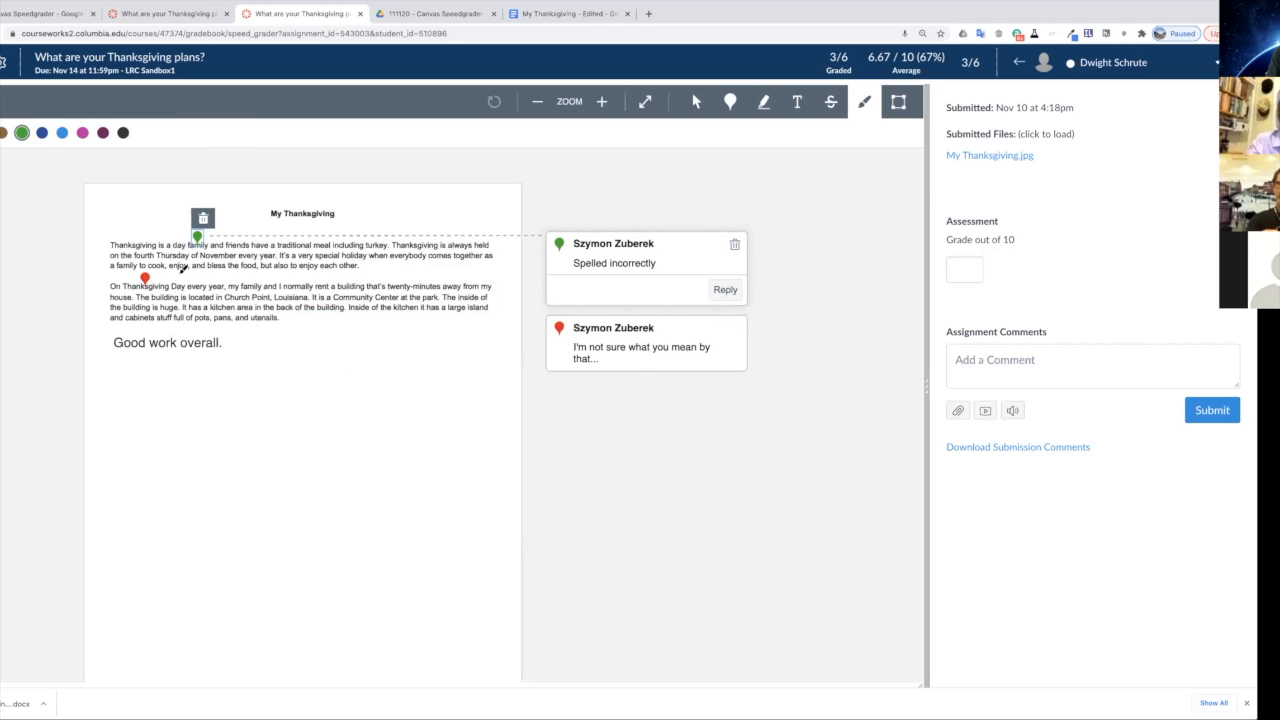
click(145, 277)
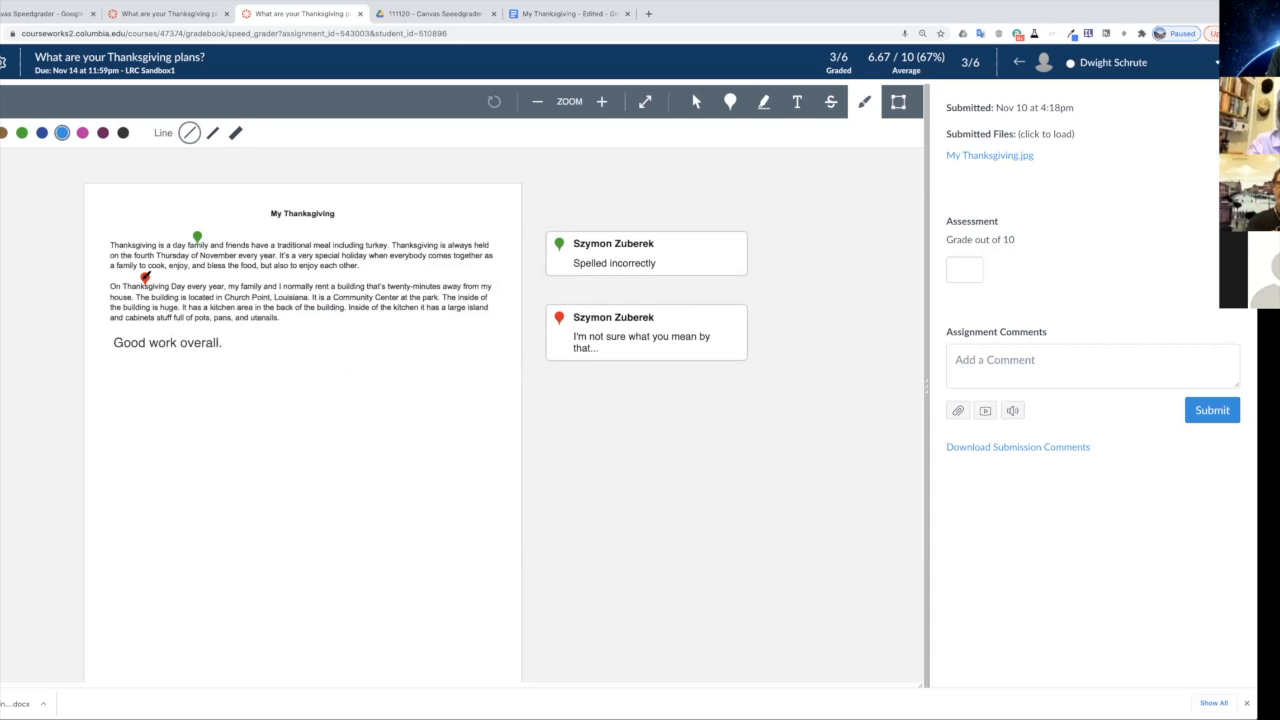
click(144, 278)
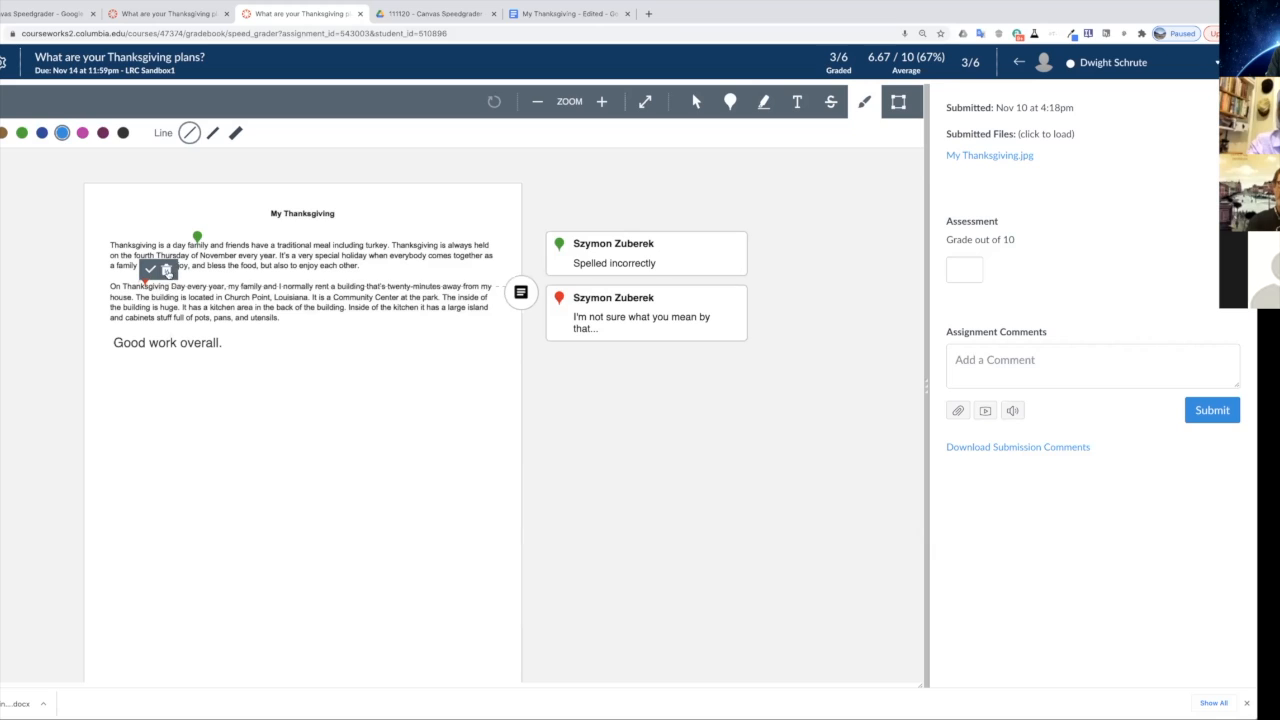
click(198, 236)
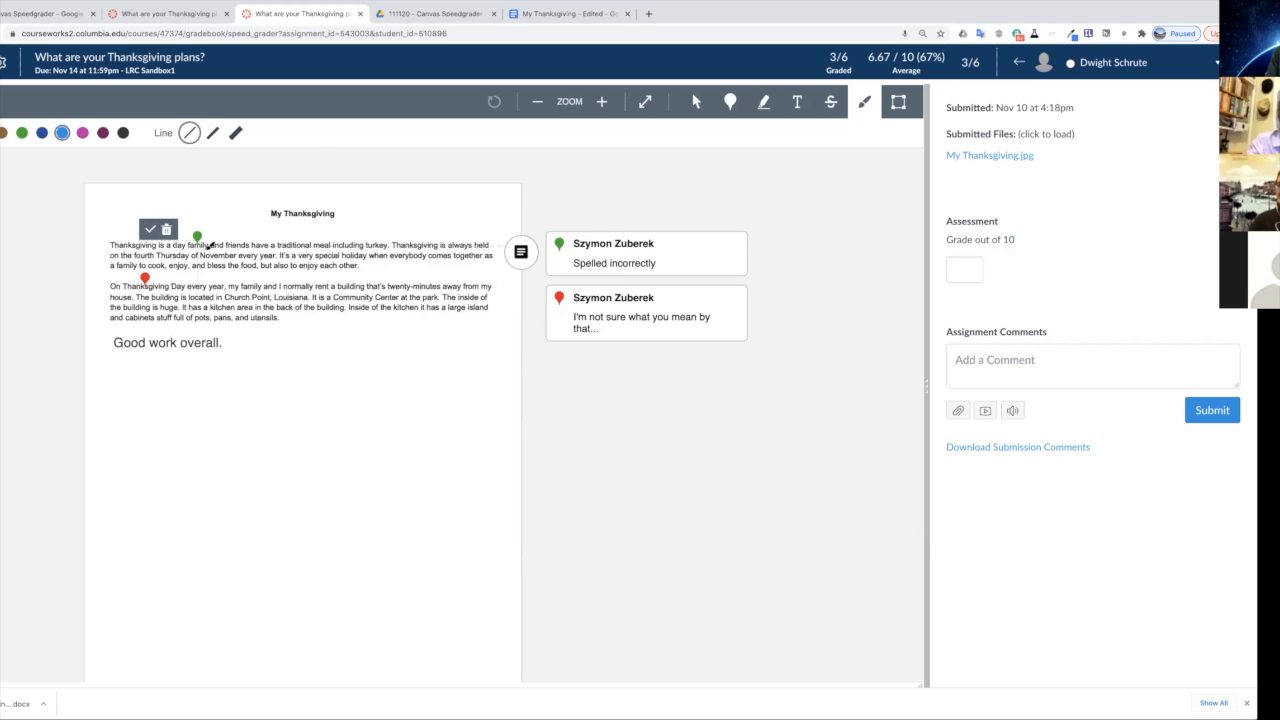
click(211, 210)
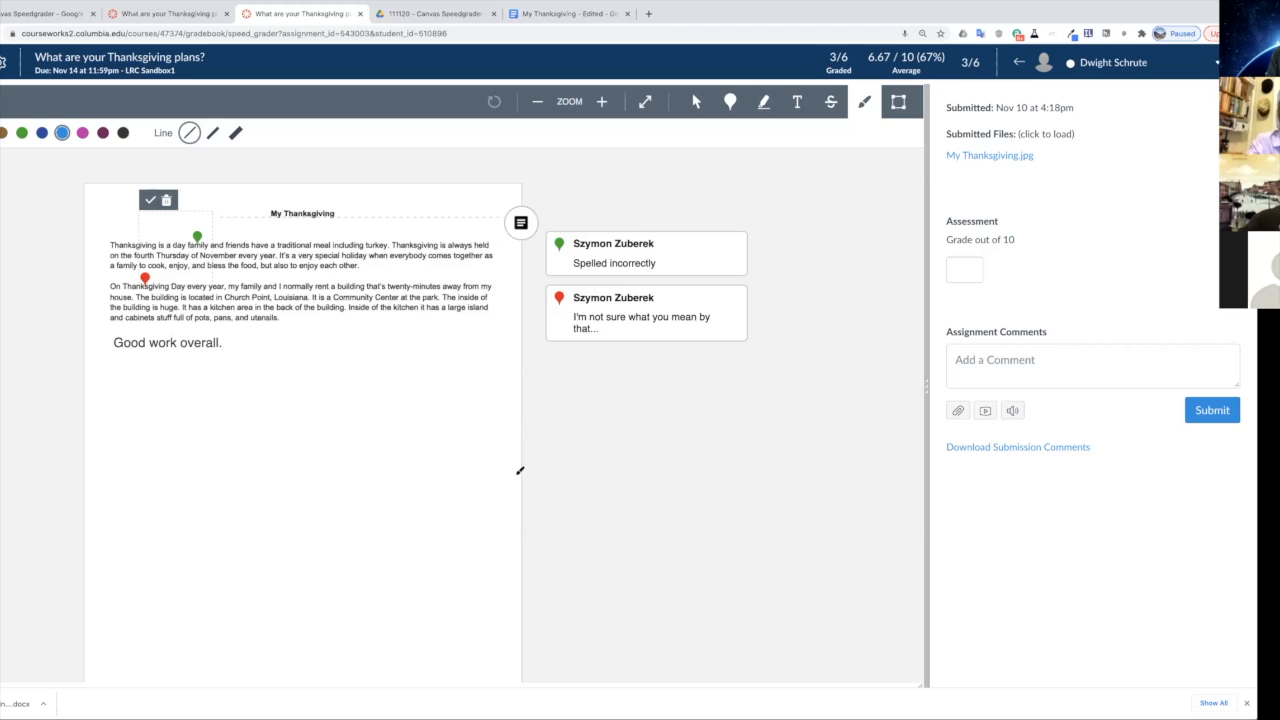
Step: Grade the third student's submission 8 out of 10 and submit the assignment comment "All the feedback is in the comments."
click(965, 268)
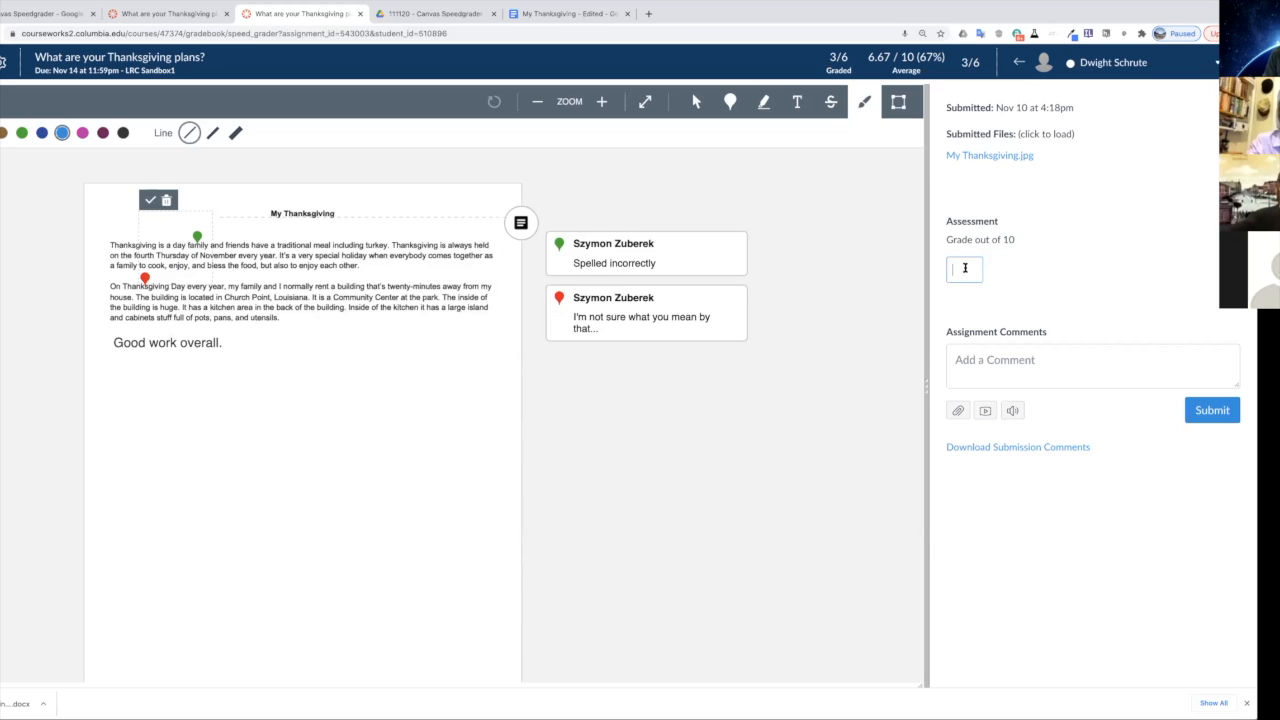
text(8)
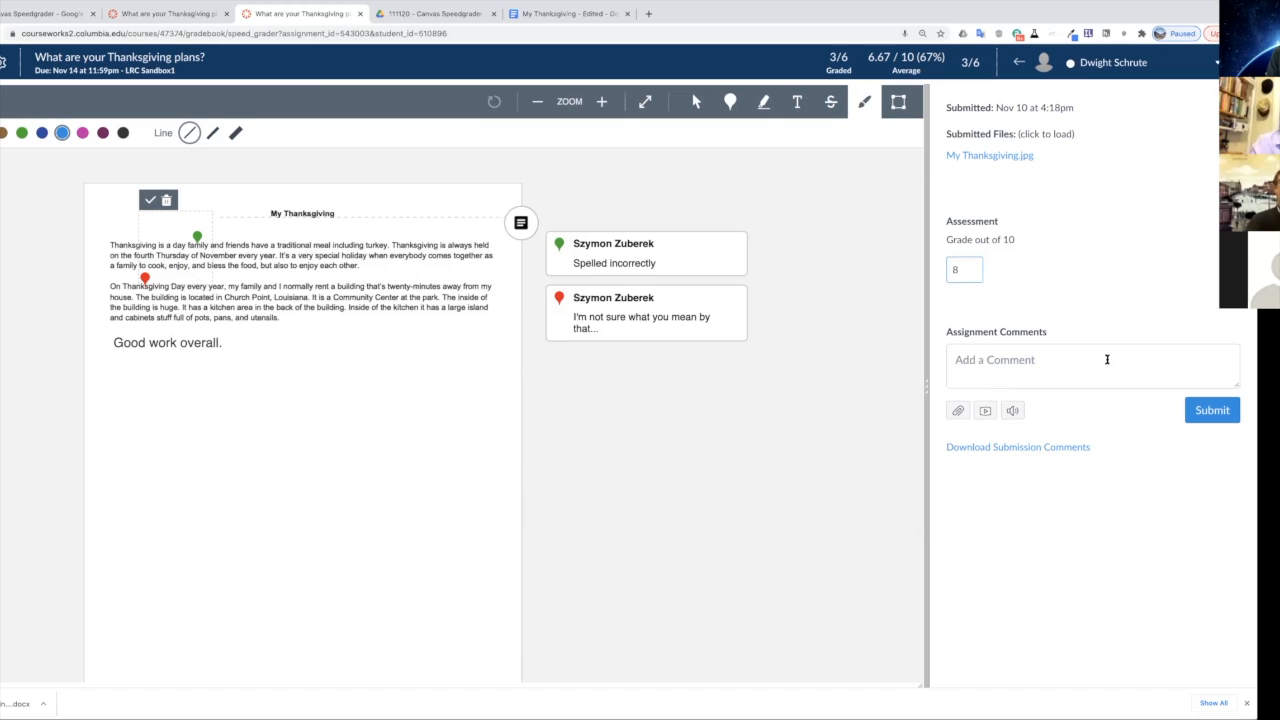
click(1027, 367)
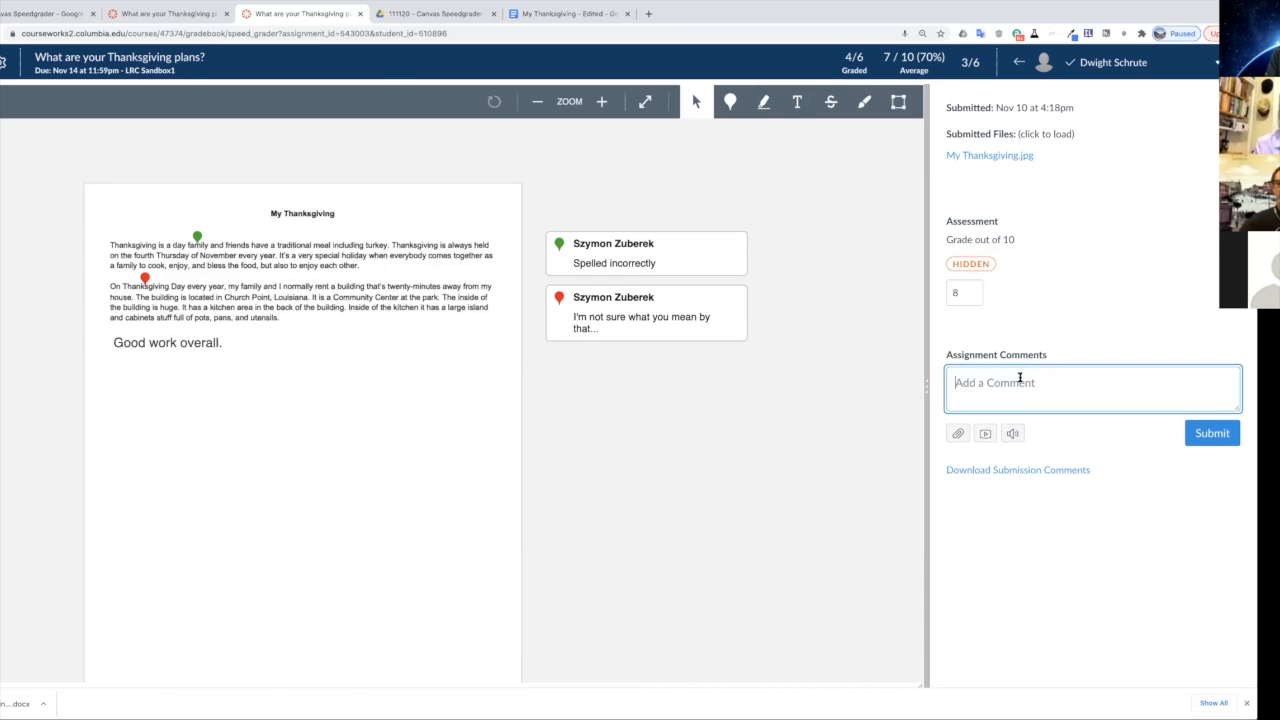
text(All the fi)
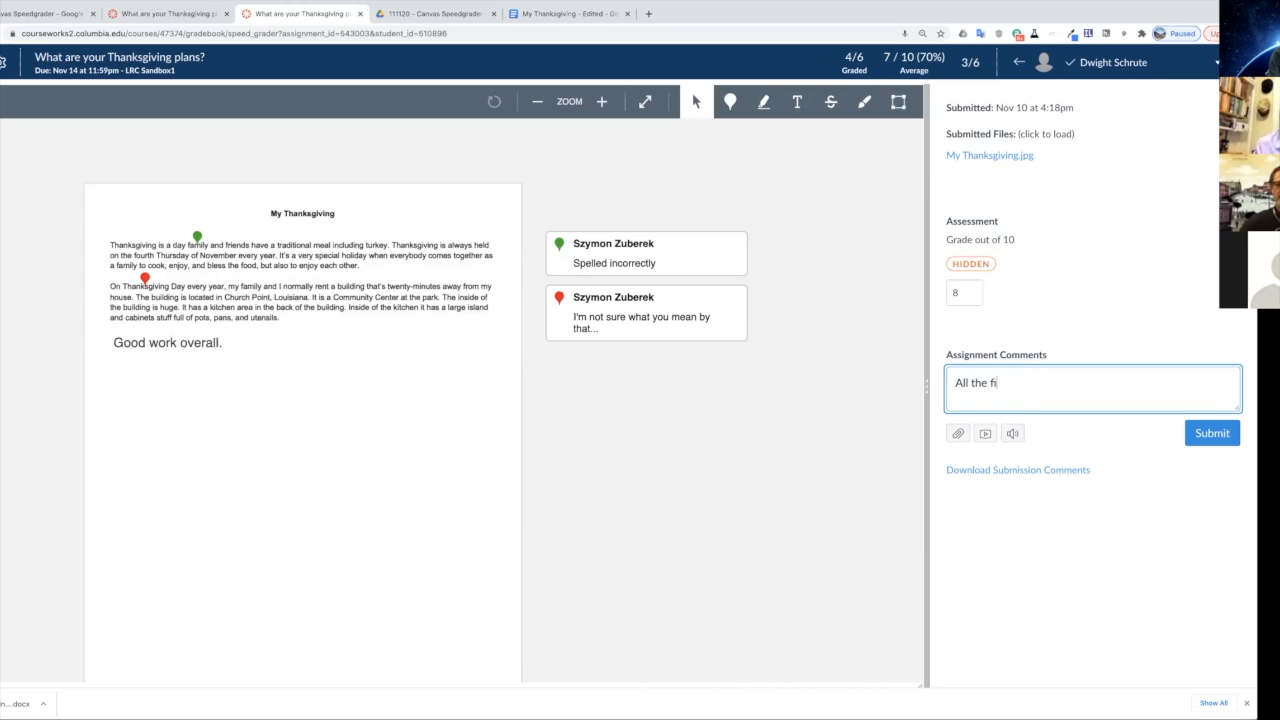
key(BackSpace)
text(eedback is in the comments)
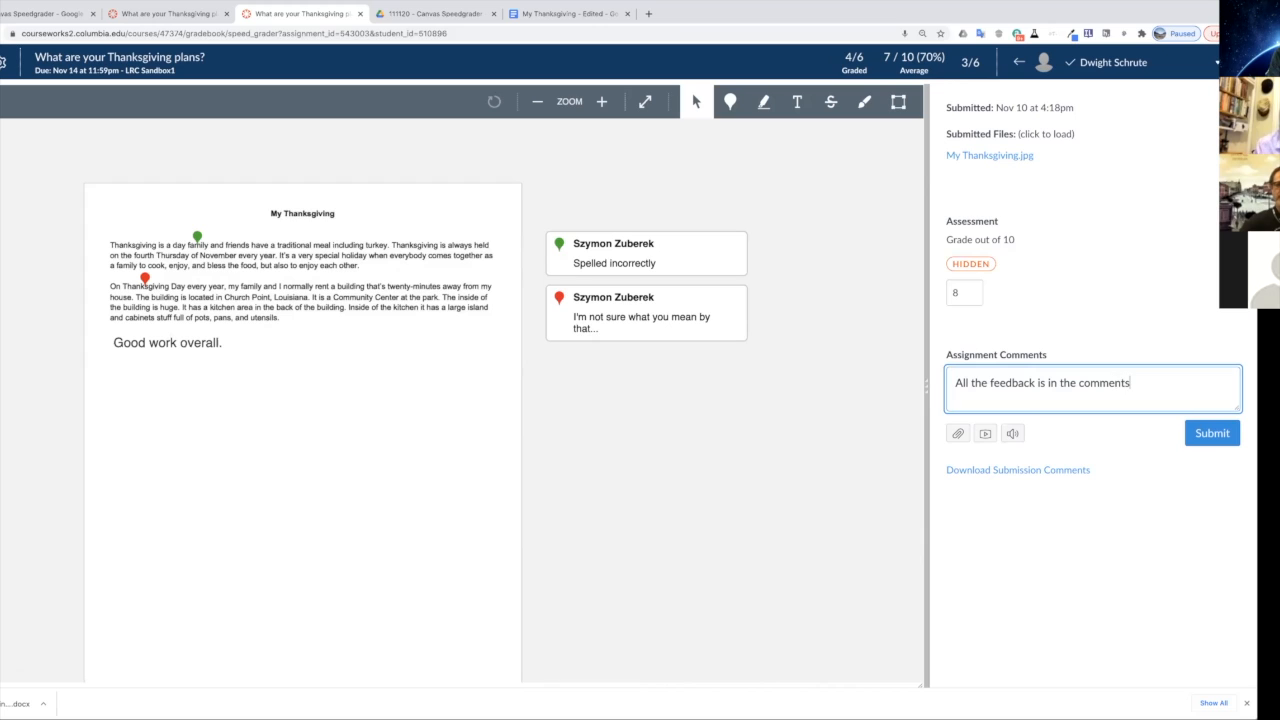
text(.)
click(1210, 437)
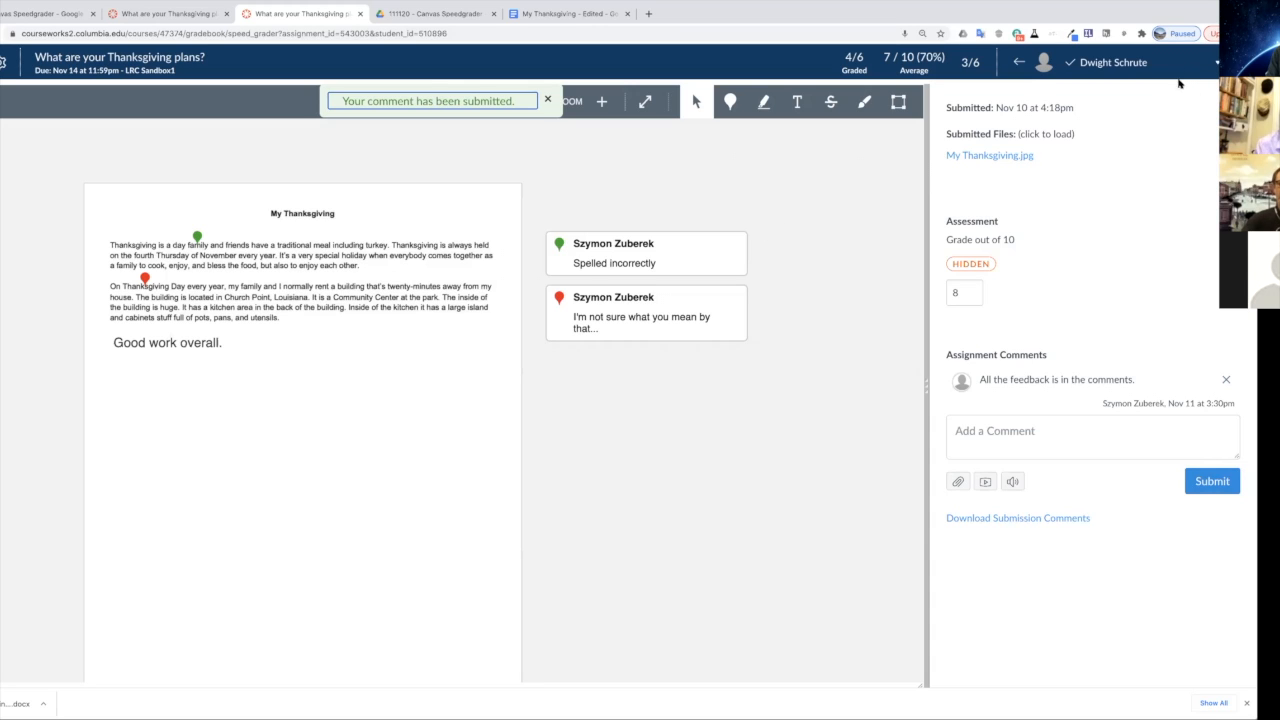
Step: Sort the SpeedGrader student list by submission status, save the settings, and open the submission that still needs grading
click(1216, 66)
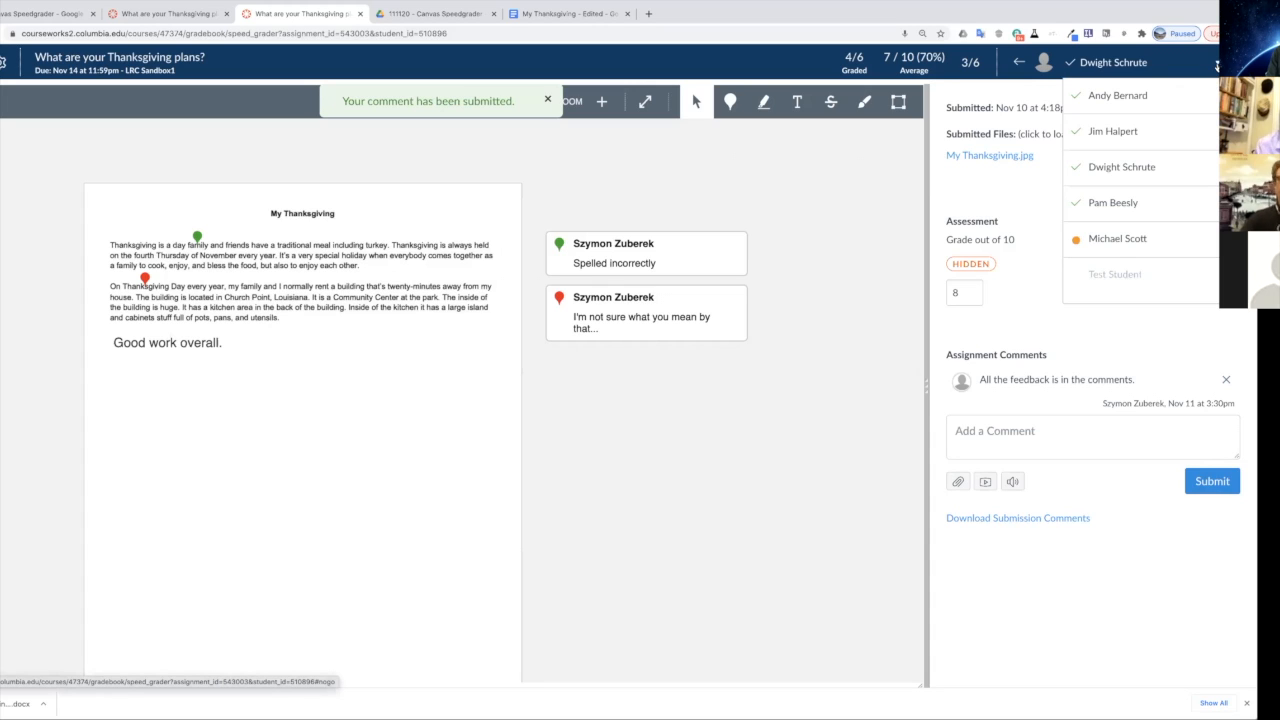
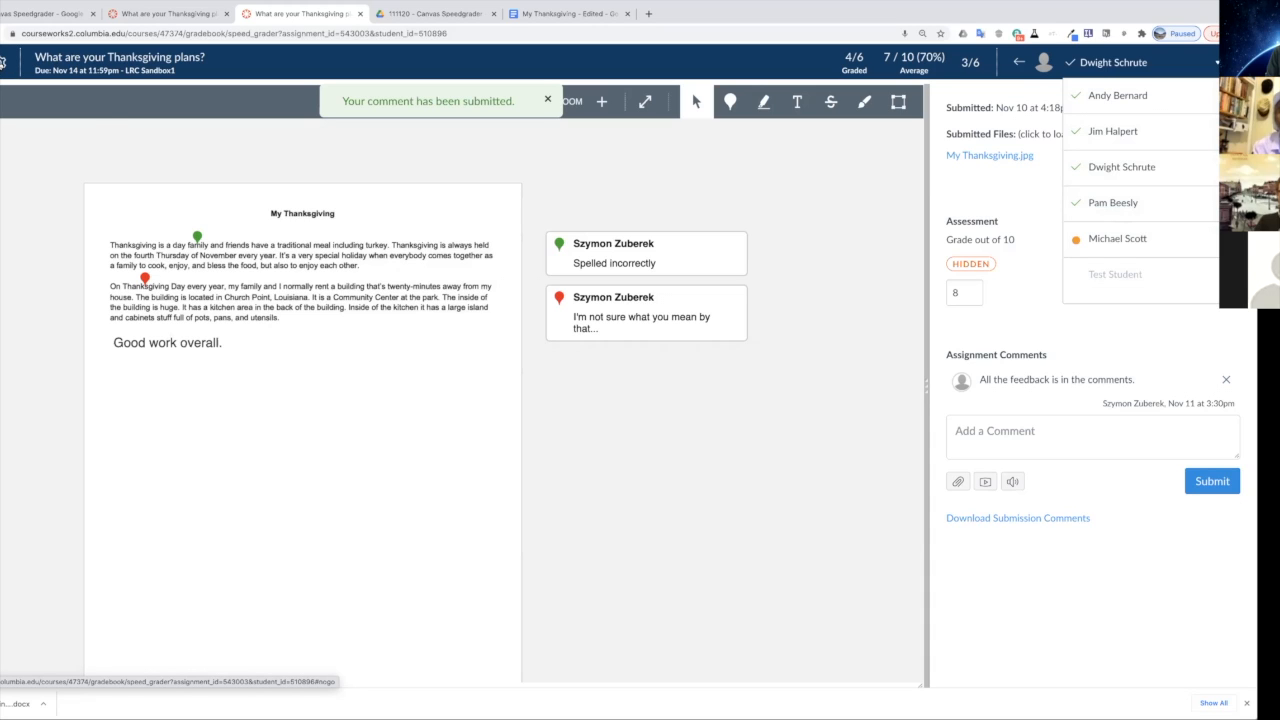
click(3, 62)
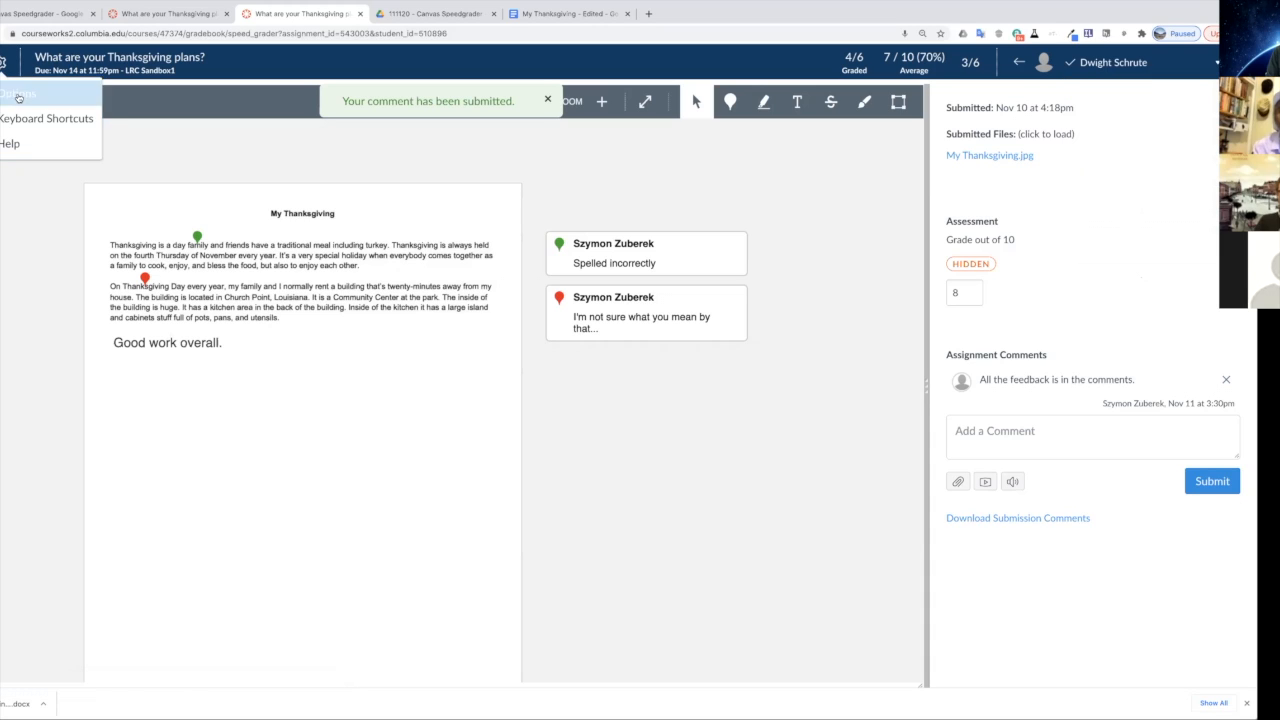
click(19, 94)
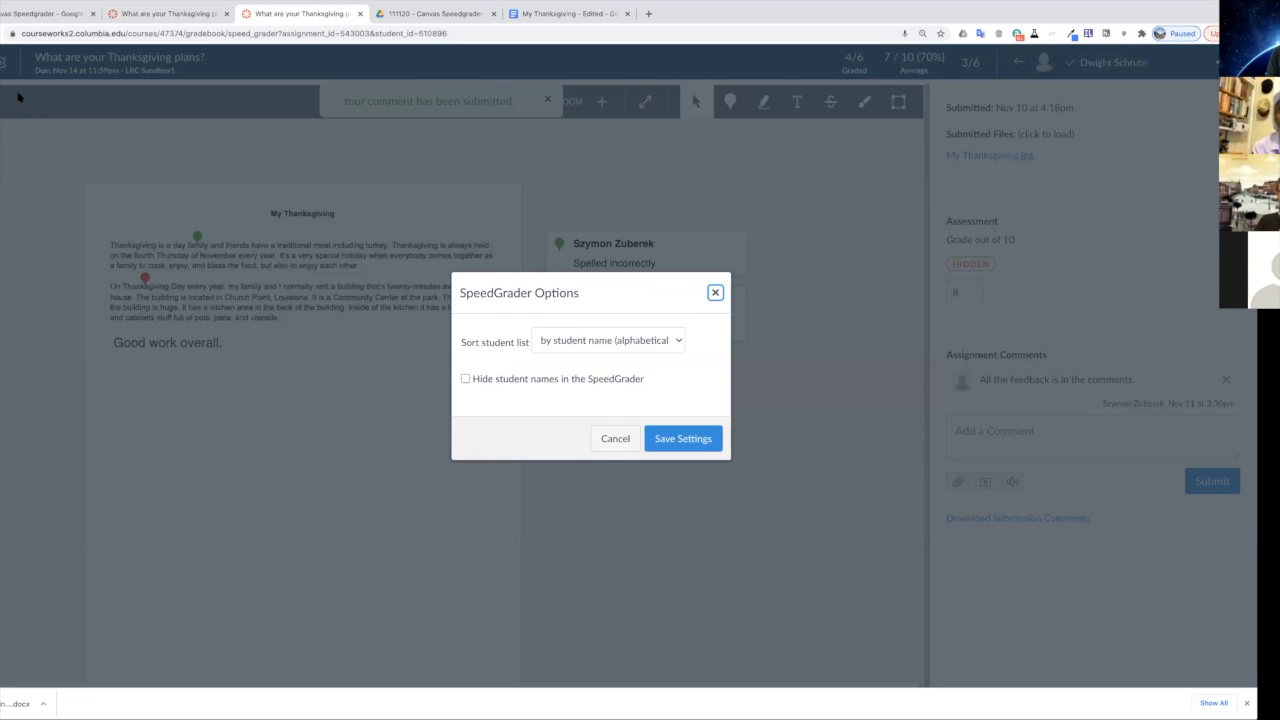
click(678, 341)
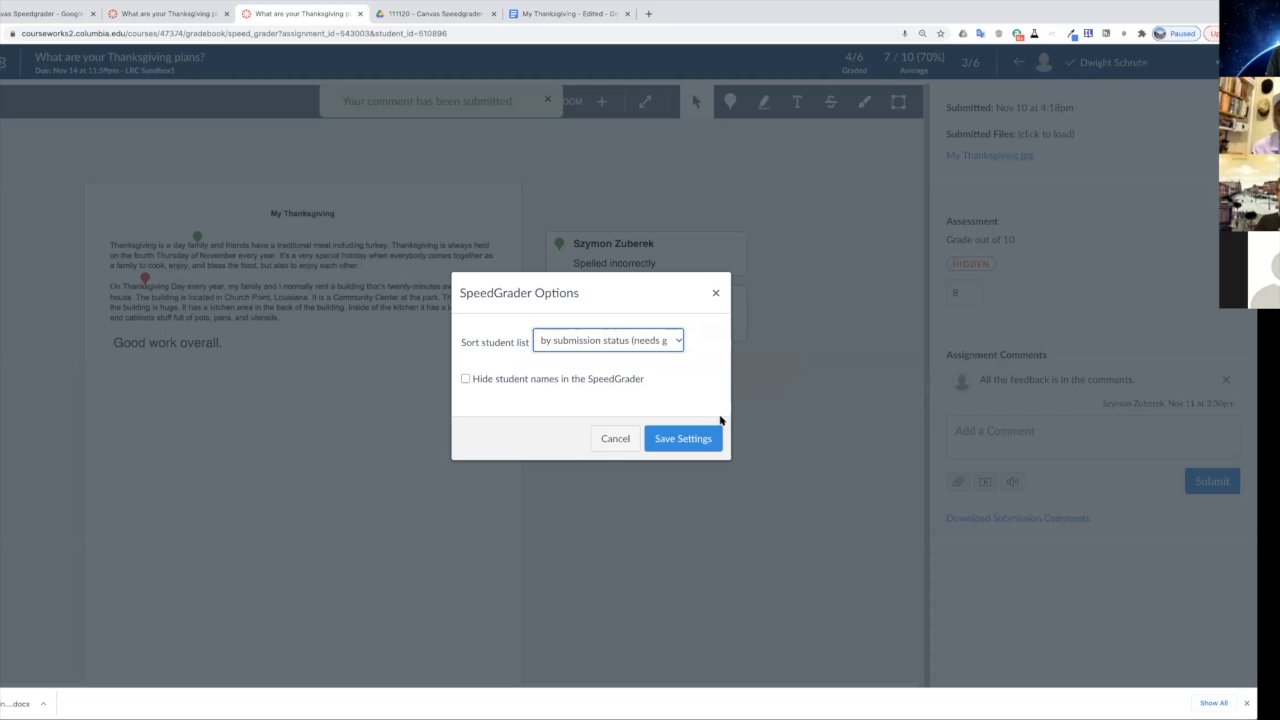
click(703, 441)
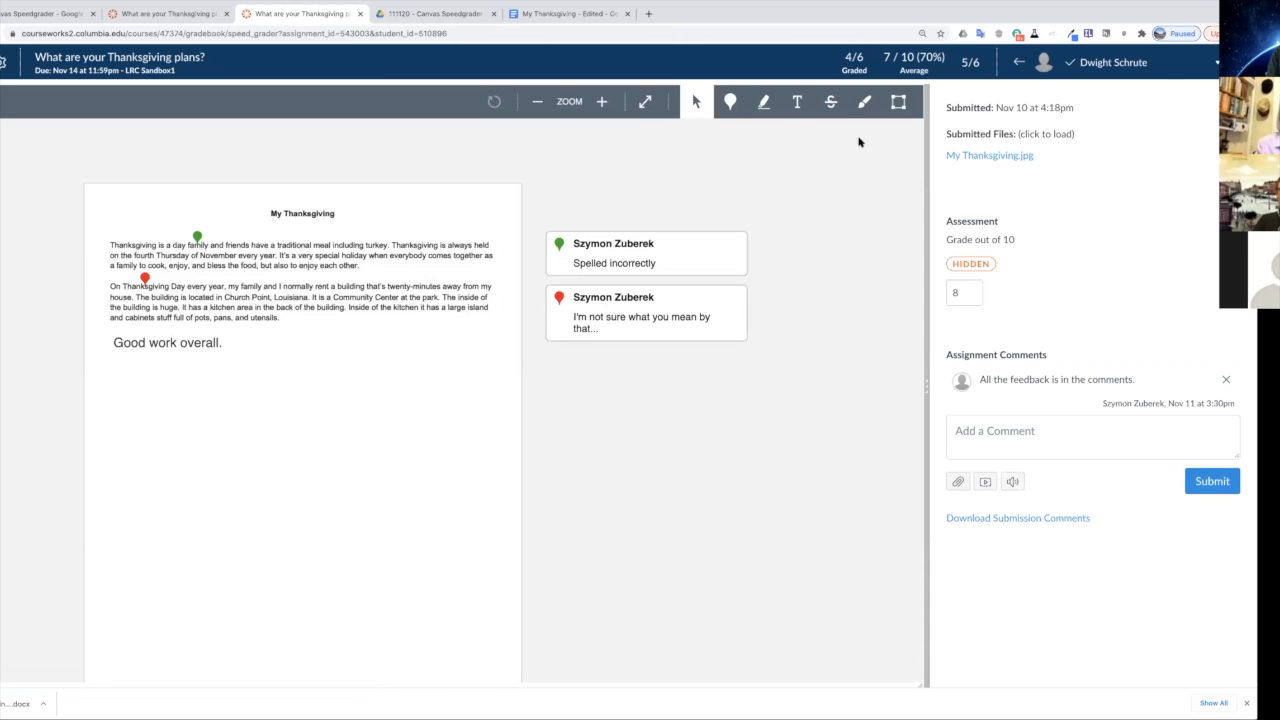
click(1215, 64)
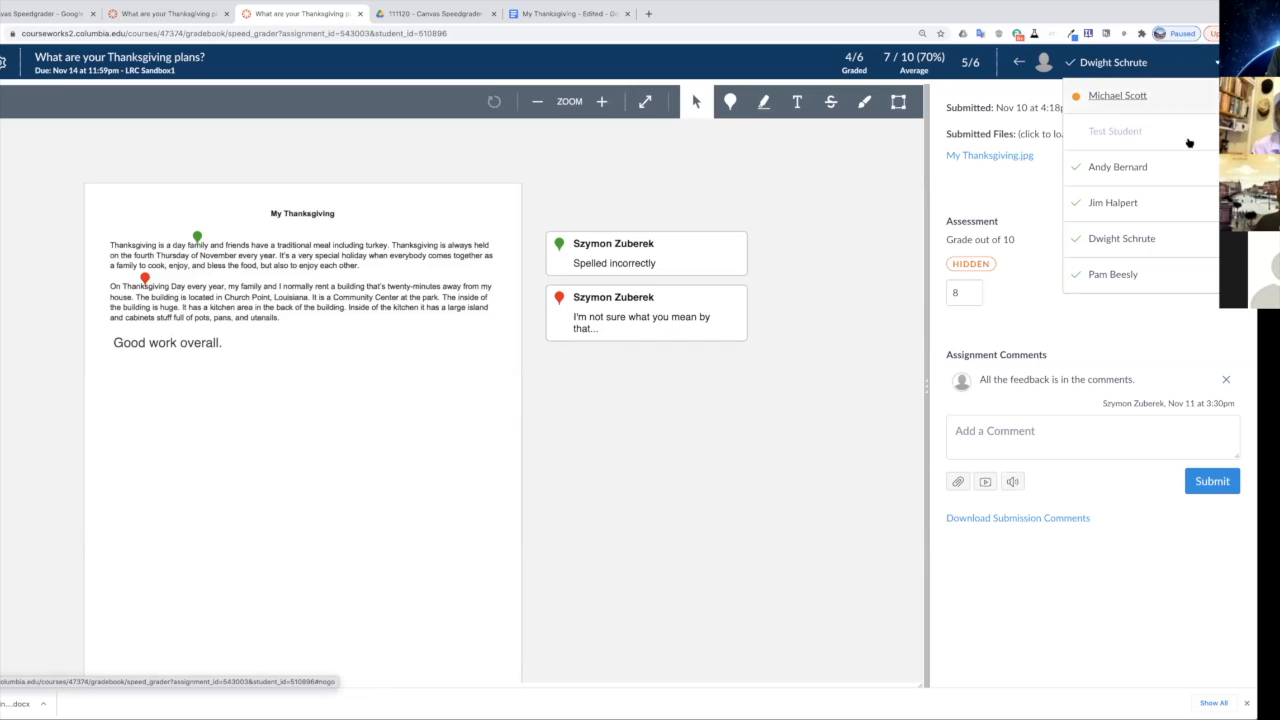
click(1120, 99)
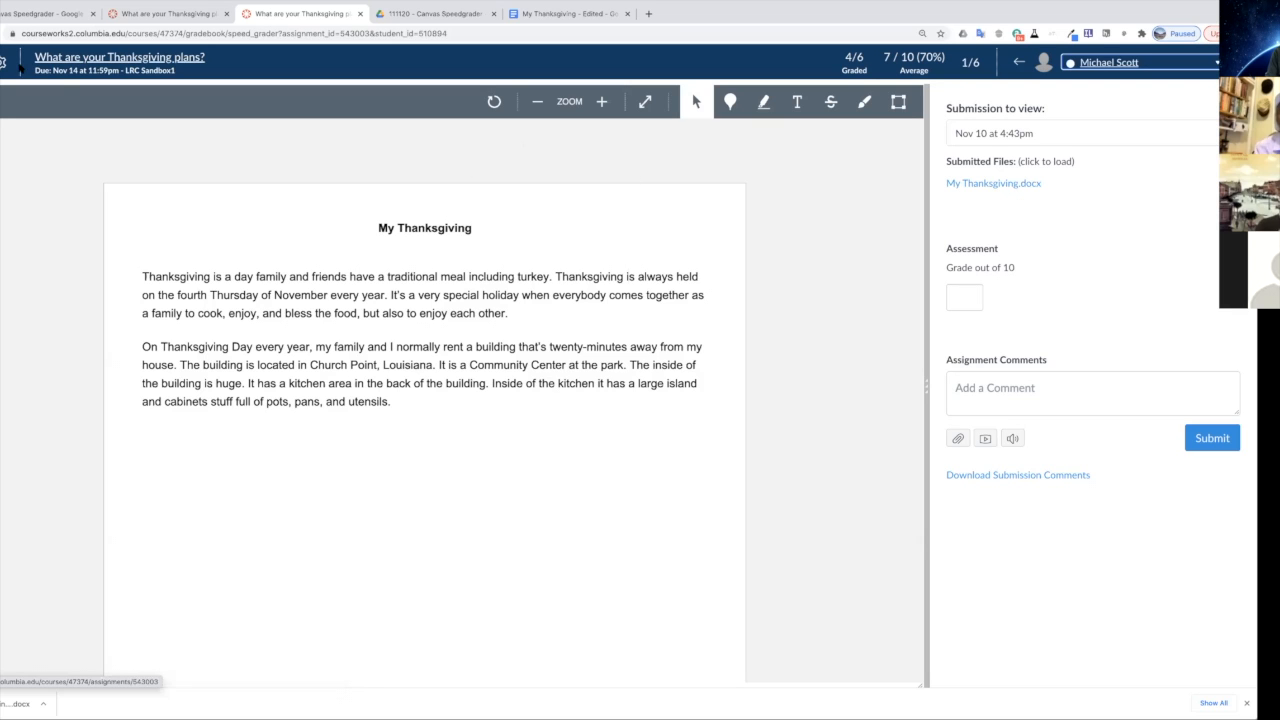
Step: Review the external-URL submission example in the Google Slides presentation and the assignment page, and return to the ungraded submission in SpeedGrader
click(30, 16)
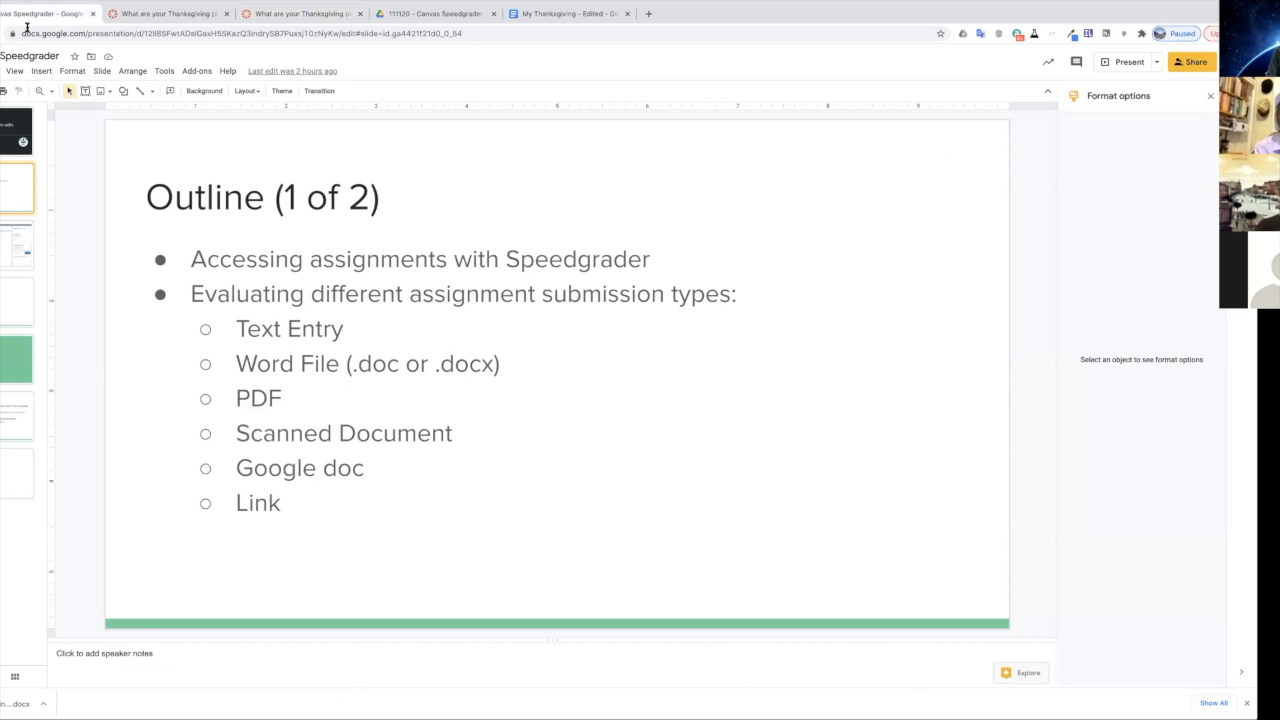
click(8, 246)
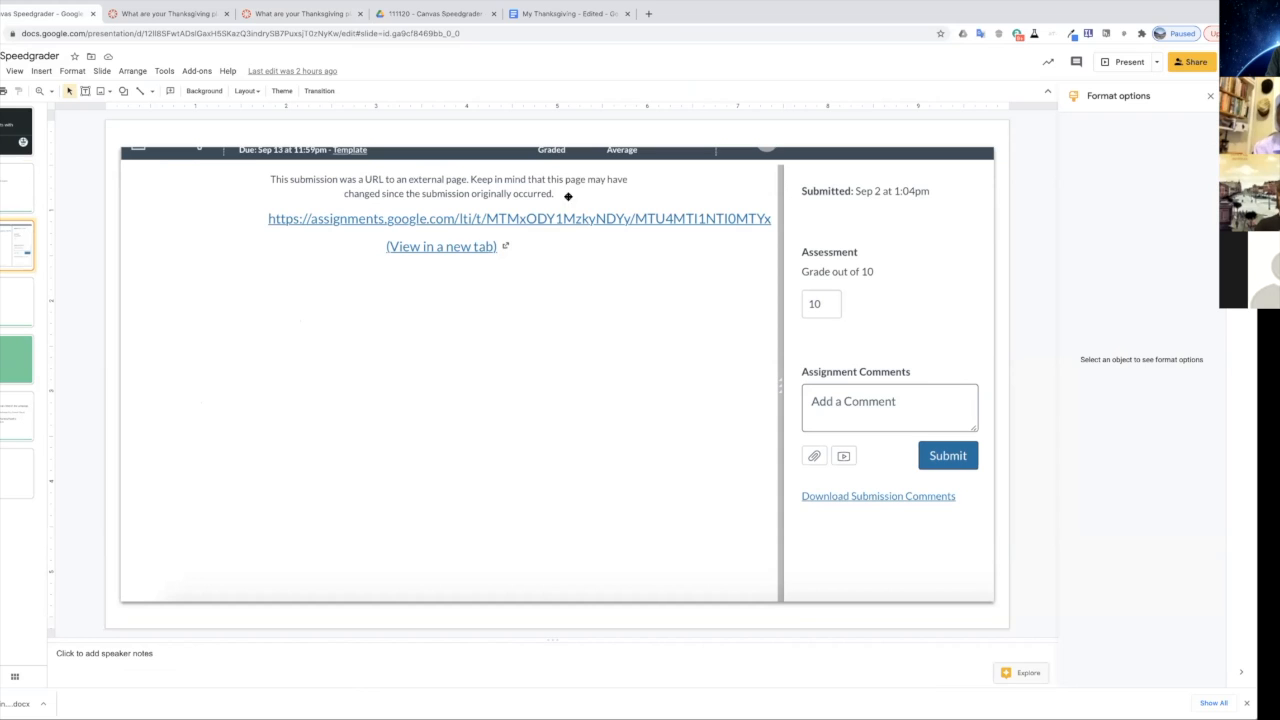
click(312, 14)
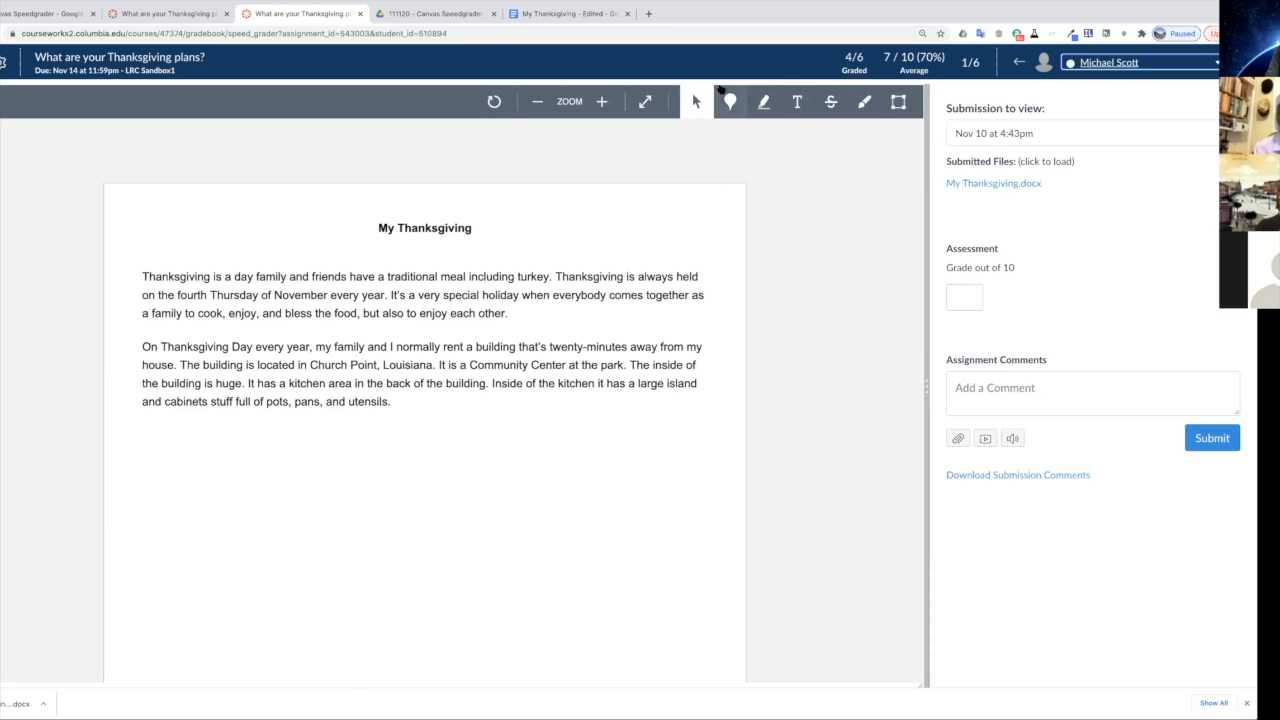
click(30, 16)
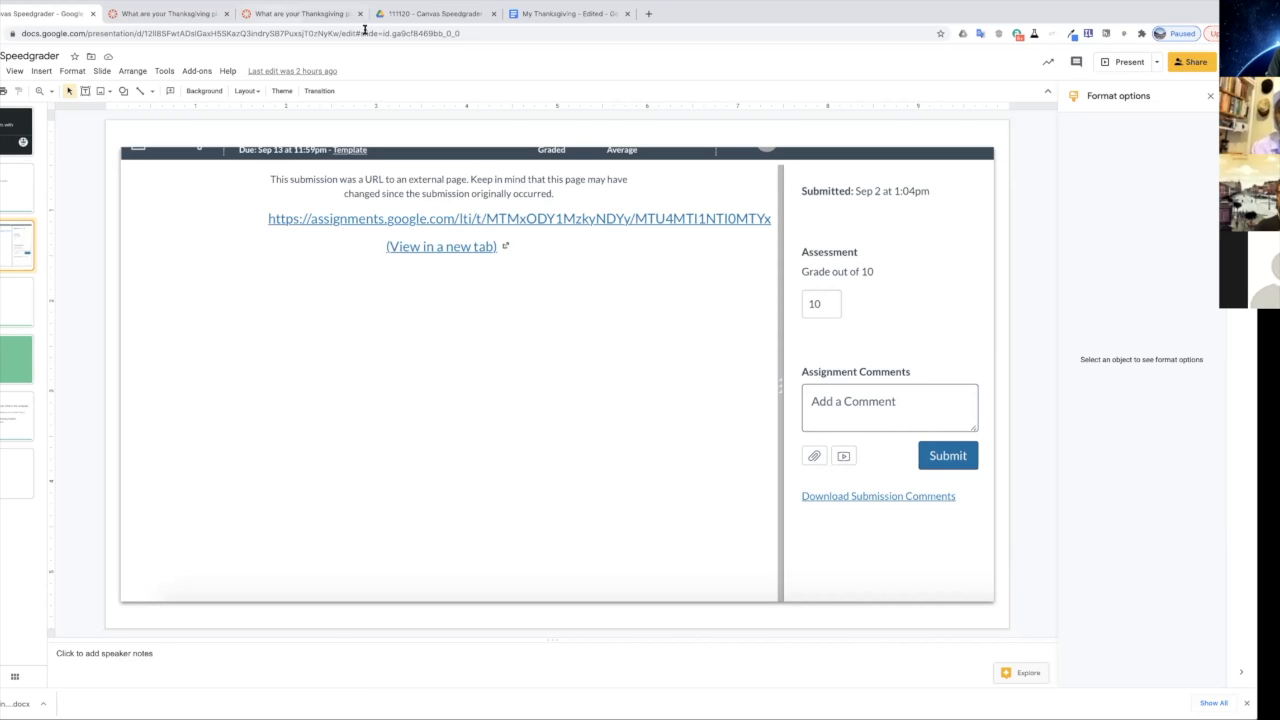
click(157, 16)
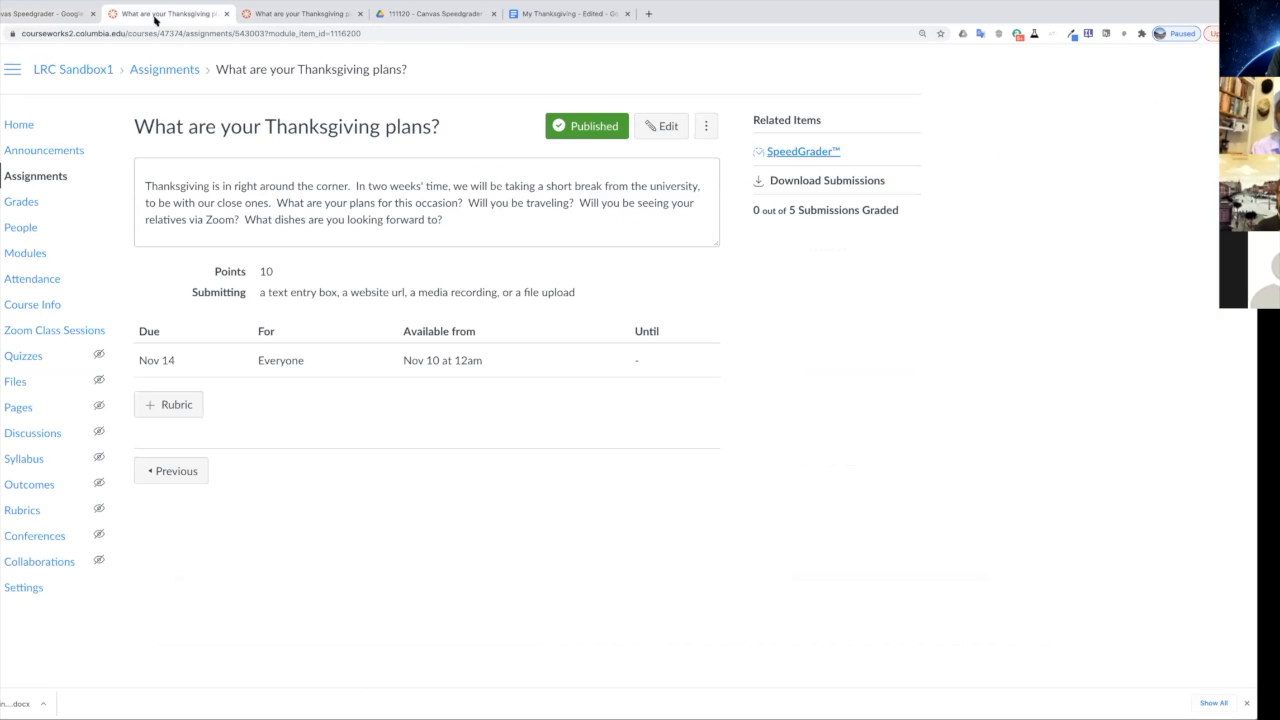
click(293, 16)
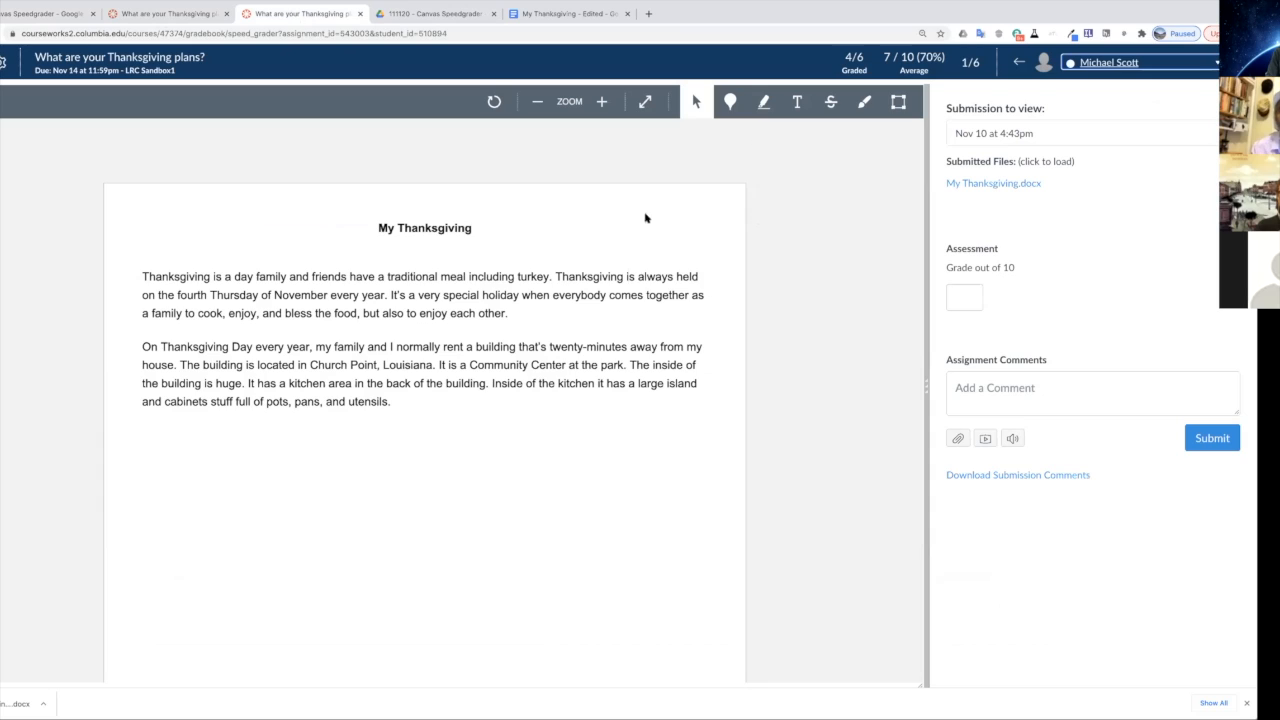
Step: Grade the open My Thanksgiving.docx submission 8 out of 10 and submit the assignment comment "No Comments"
click(973, 301)
text(8)
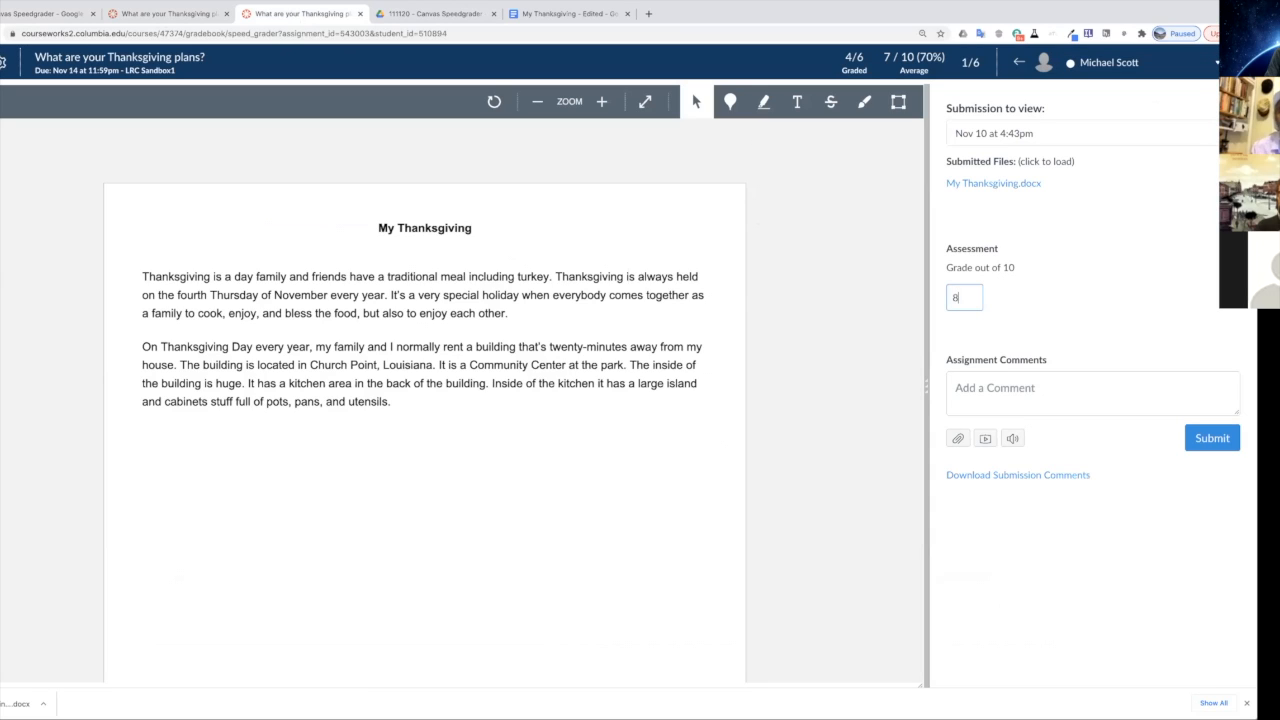
click(1005, 400)
text(No C)
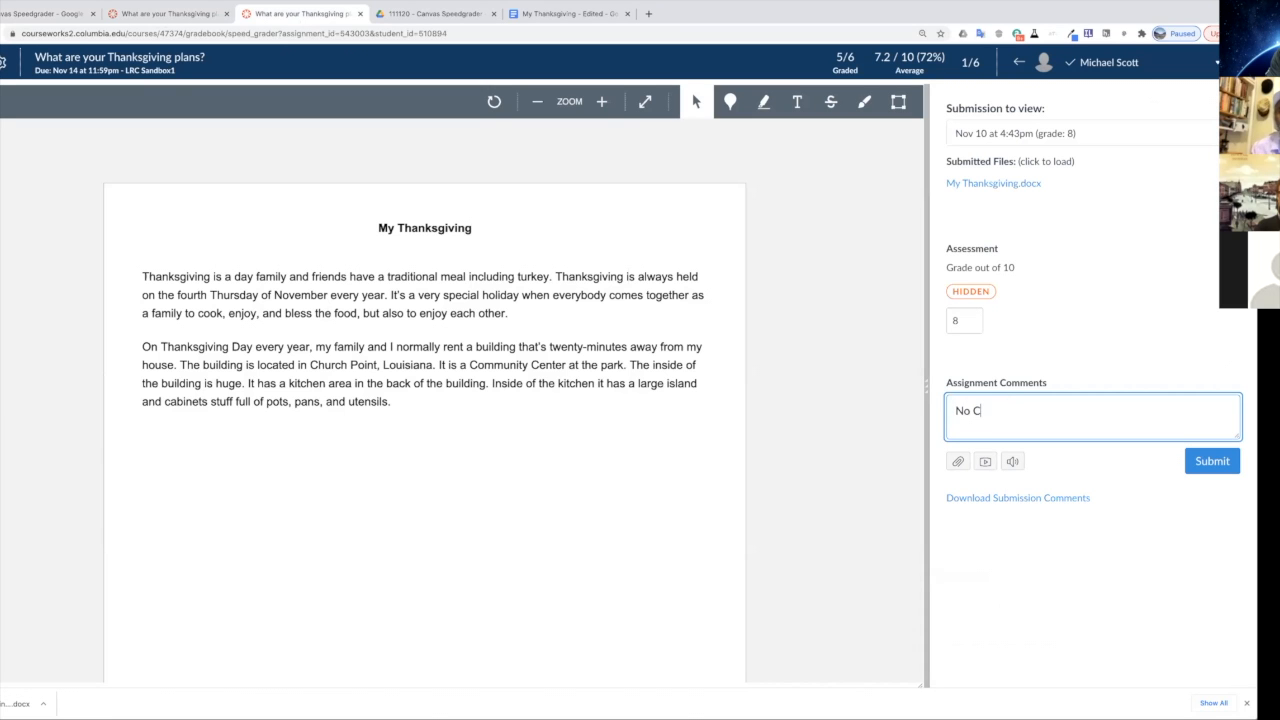
text(omments)
click(1198, 459)
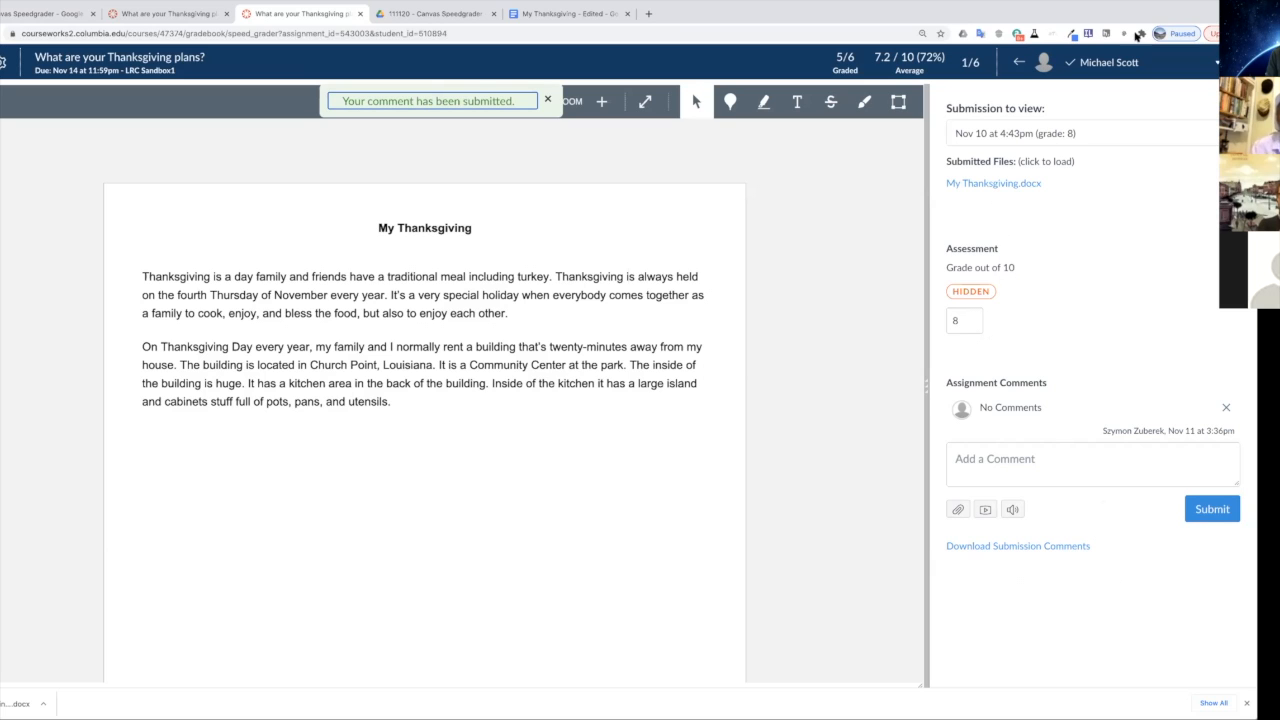
Step: View the Test Student's page and the annotated My Thanksgiving.jpg submission, and go back to the My Thanksgiving.docx submission
click(1124, 62)
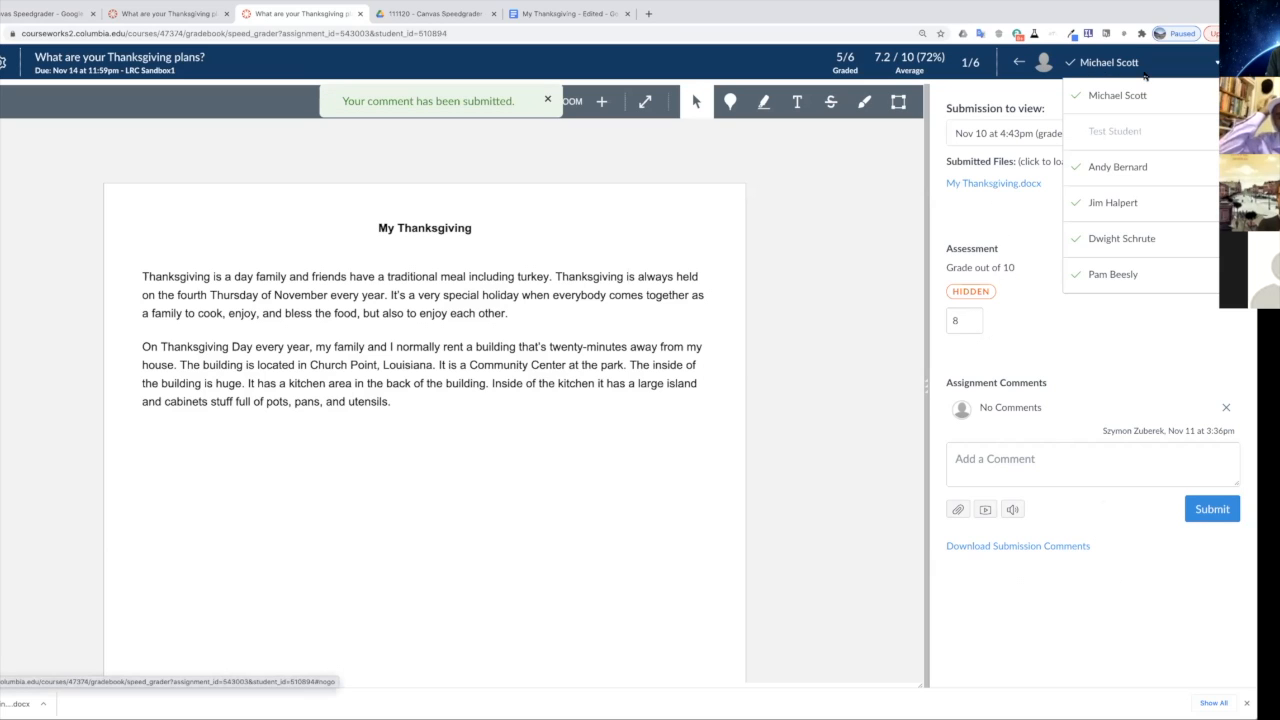
click(1115, 131)
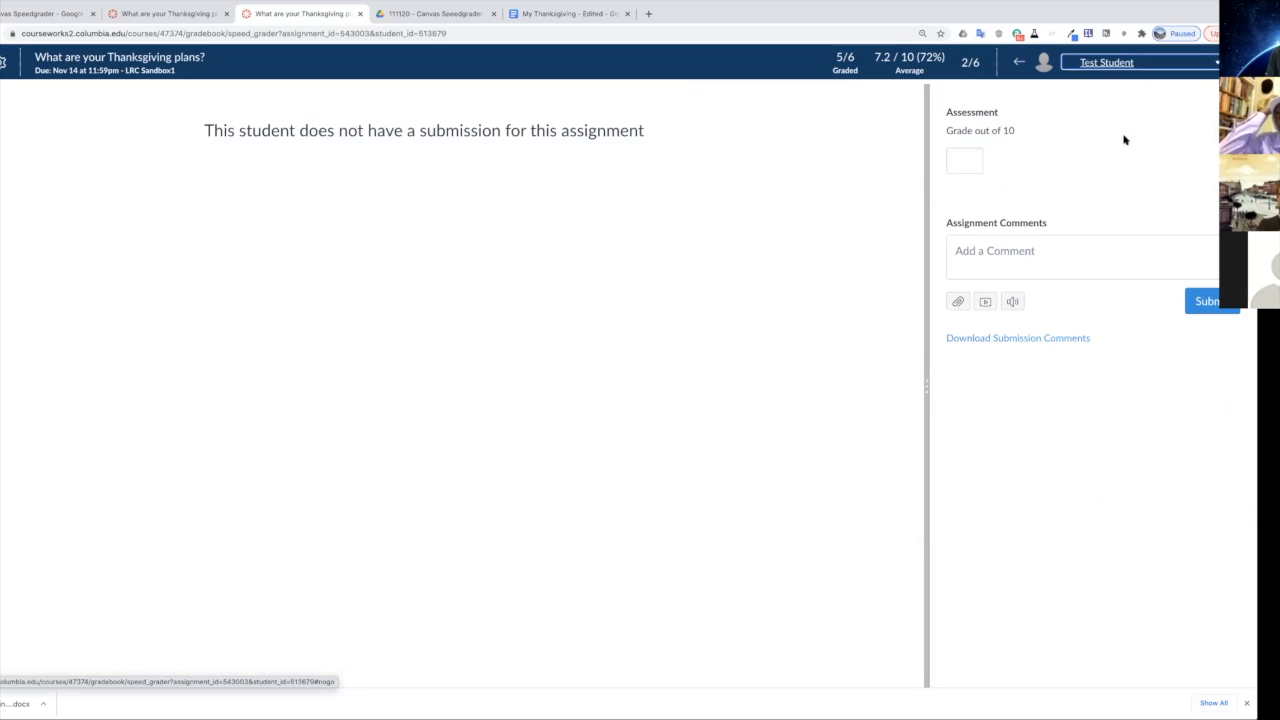
click(1111, 66)
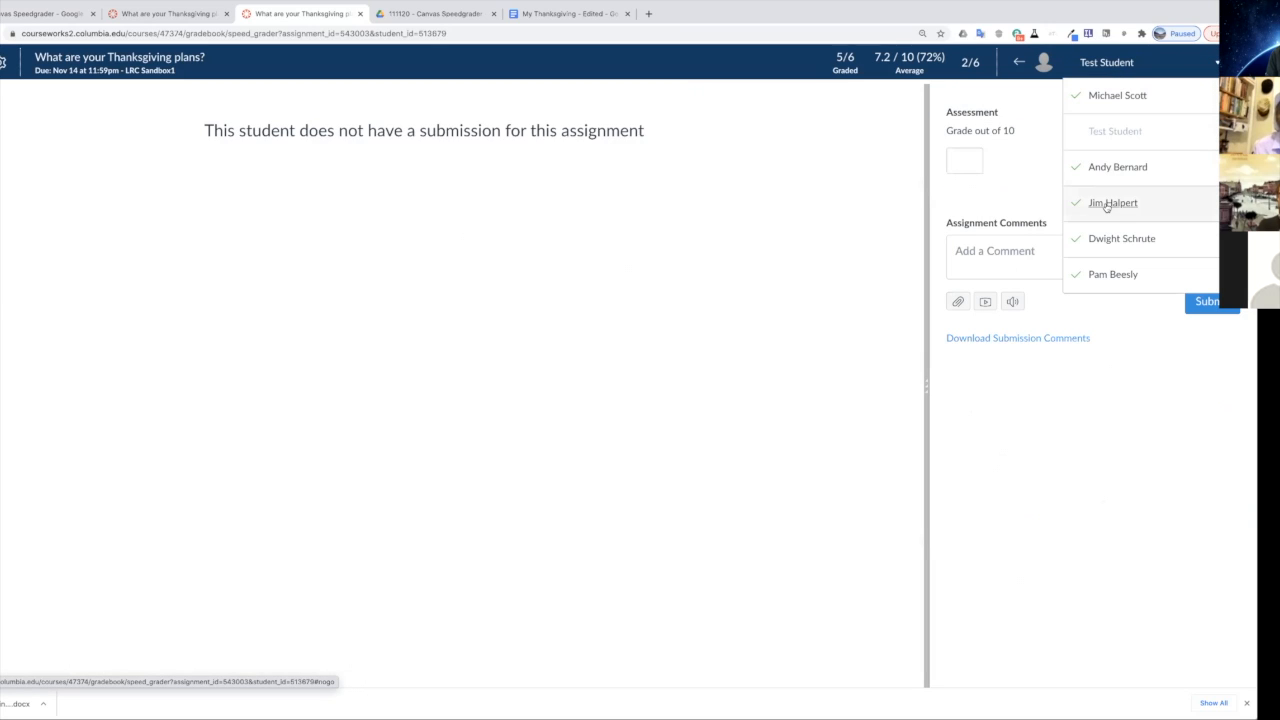
click(1145, 245)
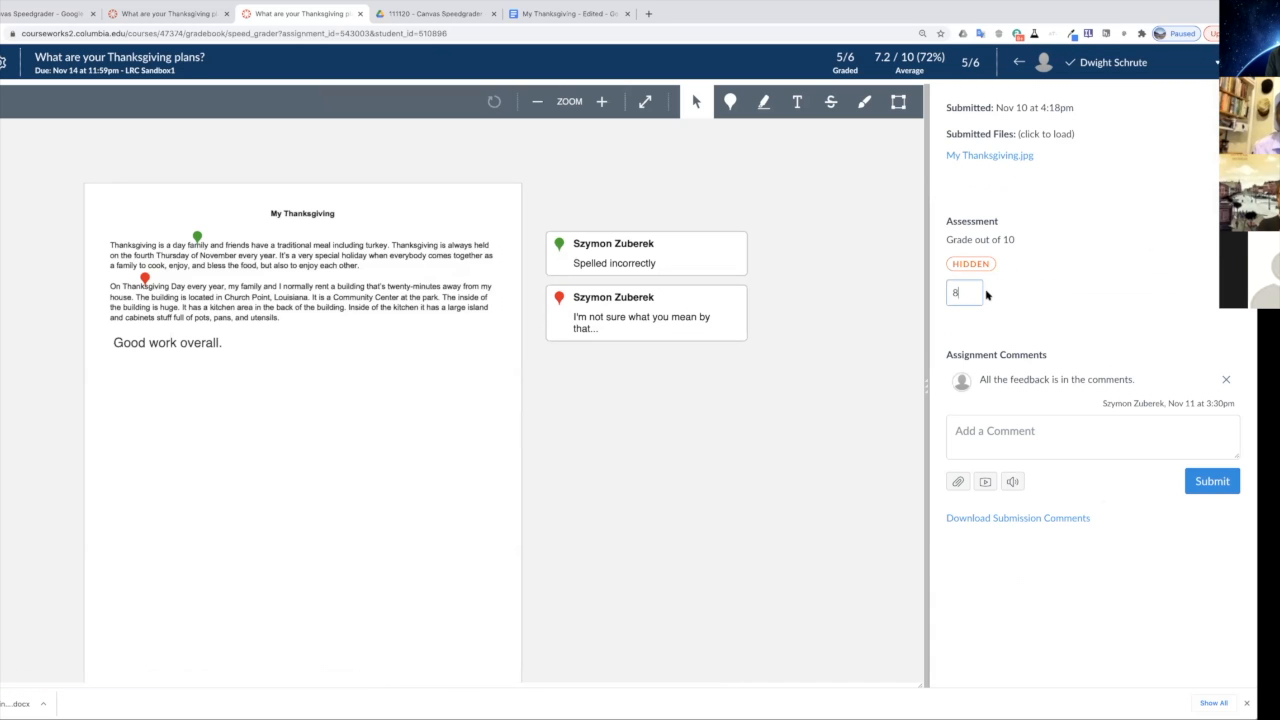
click(1122, 63)
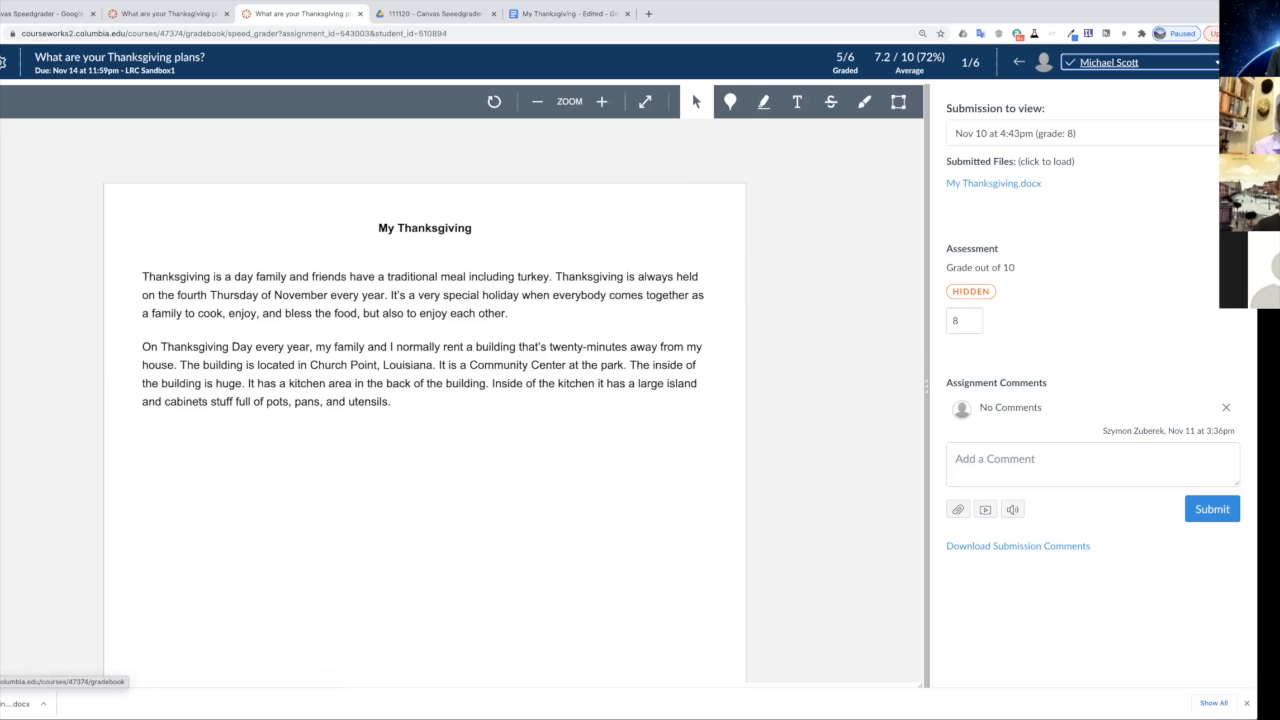
Step: Open the course gradebook and widen the "What are your Thanksgiving plans?" column to inspect its header
click(3, 62)
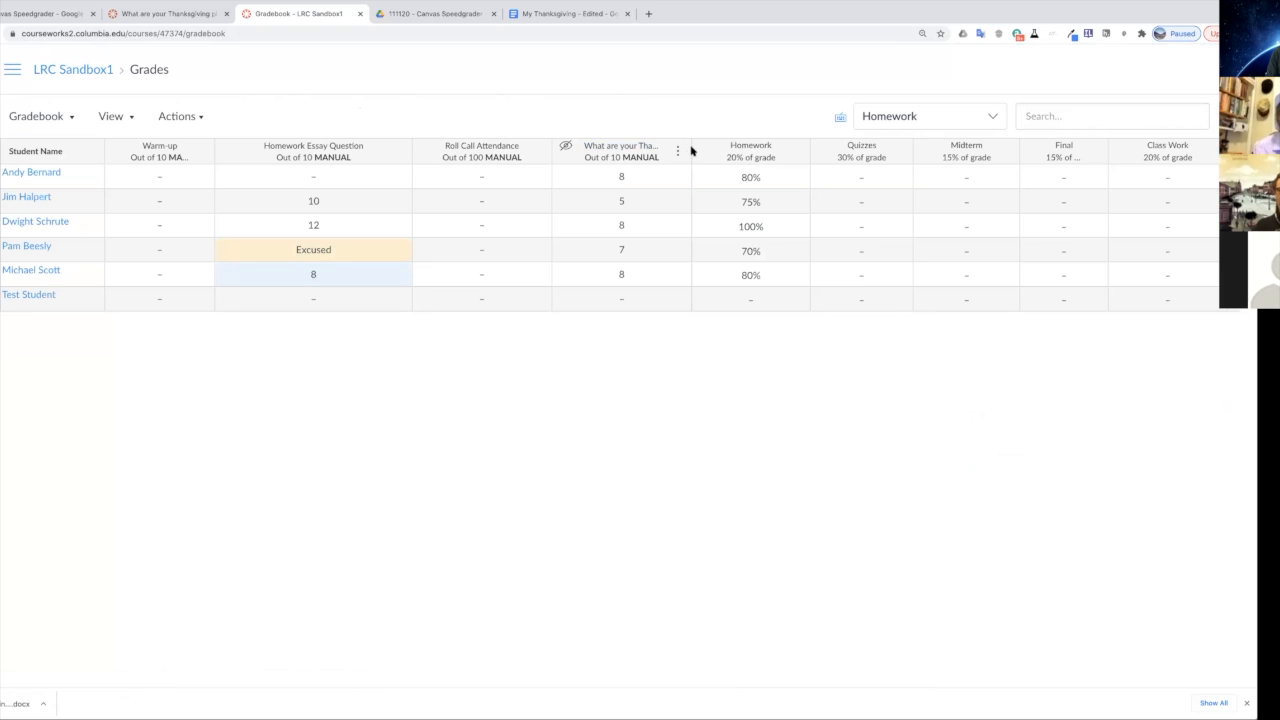
drag(690, 148, 771, 150)
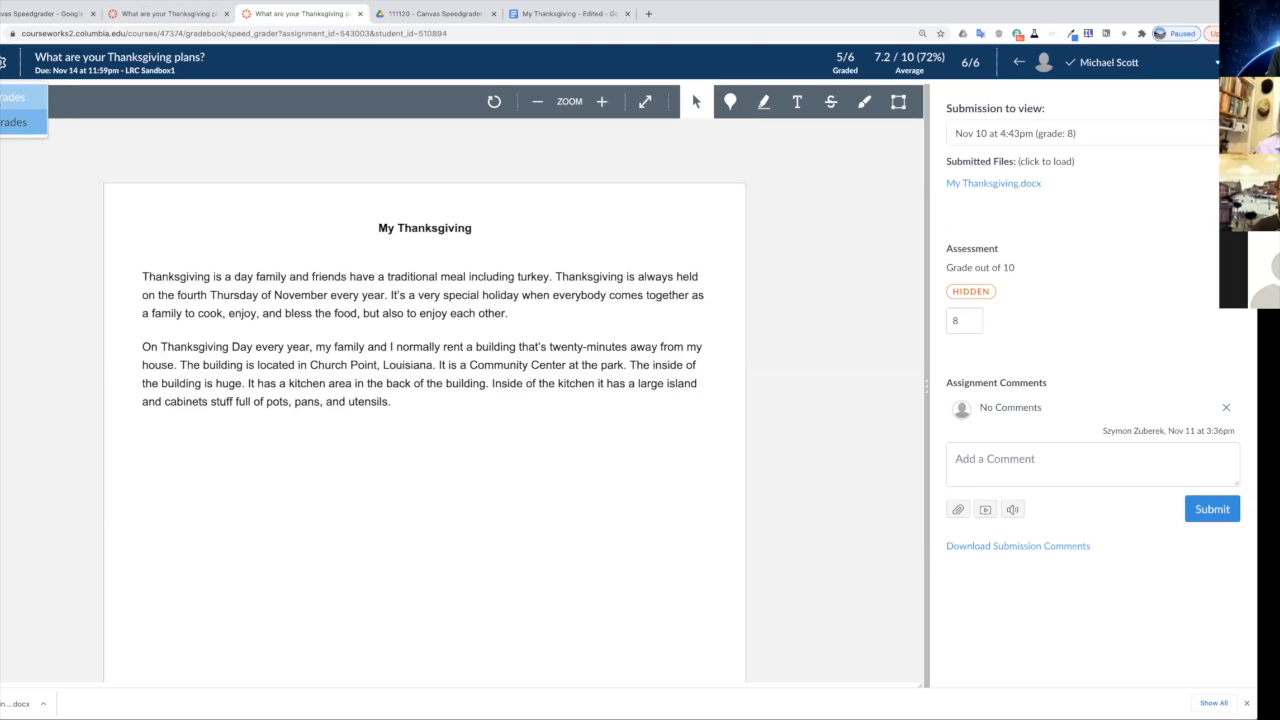
Step: Post the grades of "What are your Thanksgiving plans?" to everyone, leaving the specific sections option off
click(12, 97)
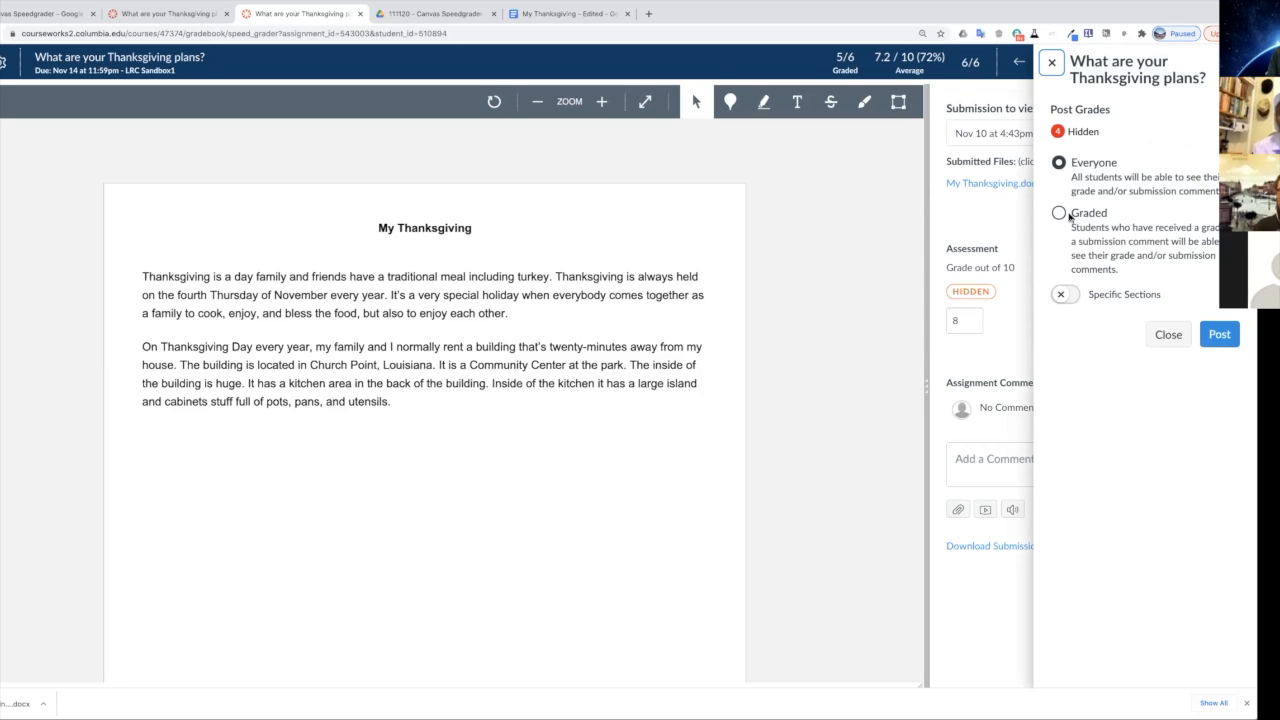
click(1065, 295)
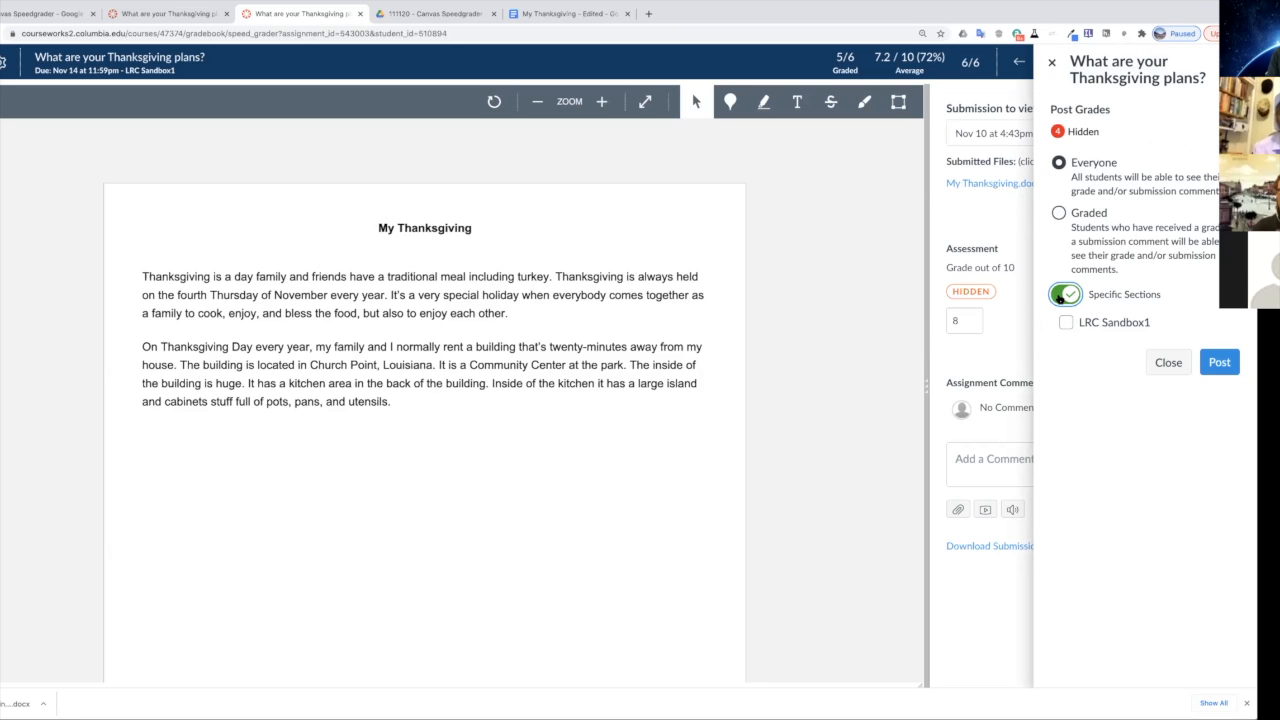
click(1058, 296)
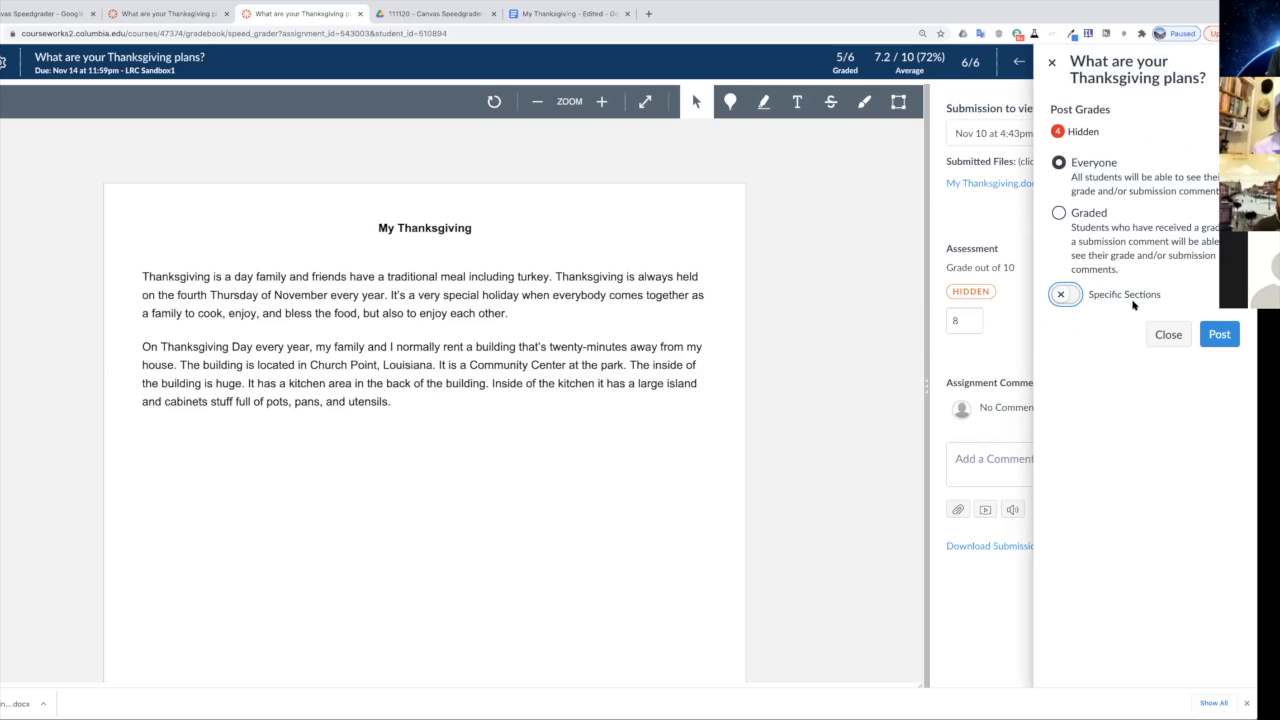
click(1061, 164)
click(1219, 336)
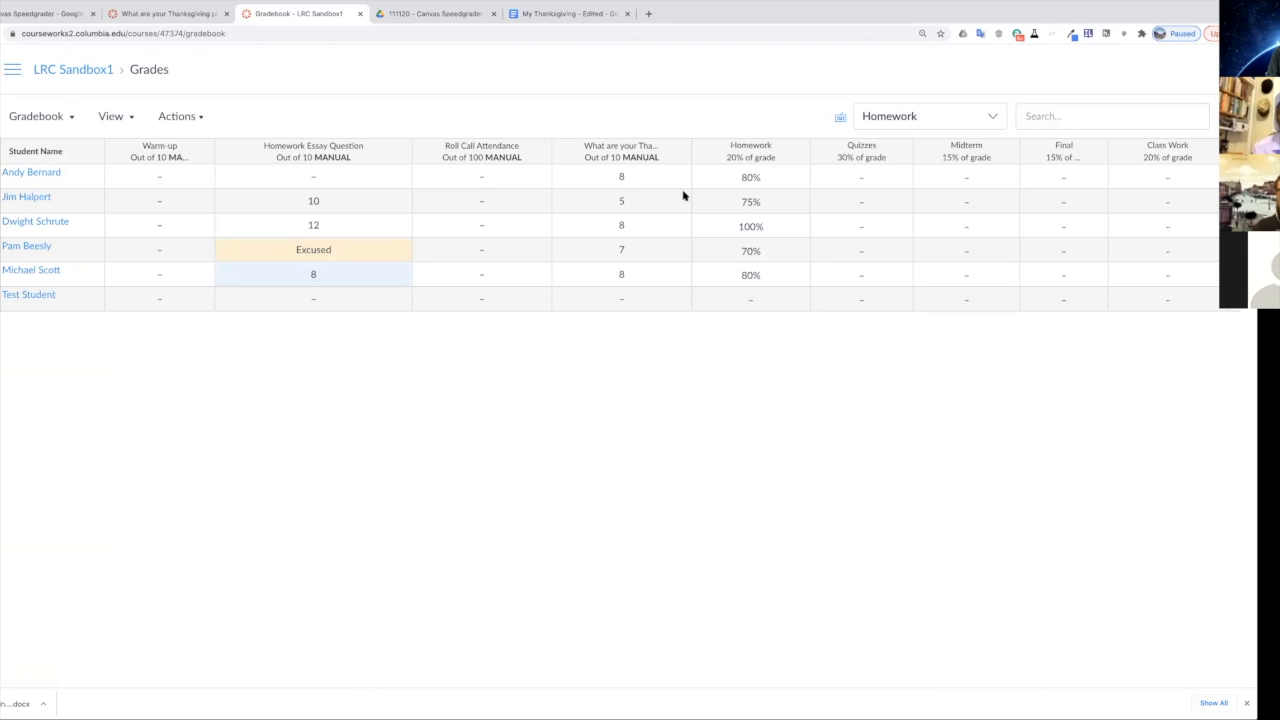
Step: Check the posted assignment's gradebook column at a wider width and return to SpeedGrader
drag(690, 147, 818, 150)
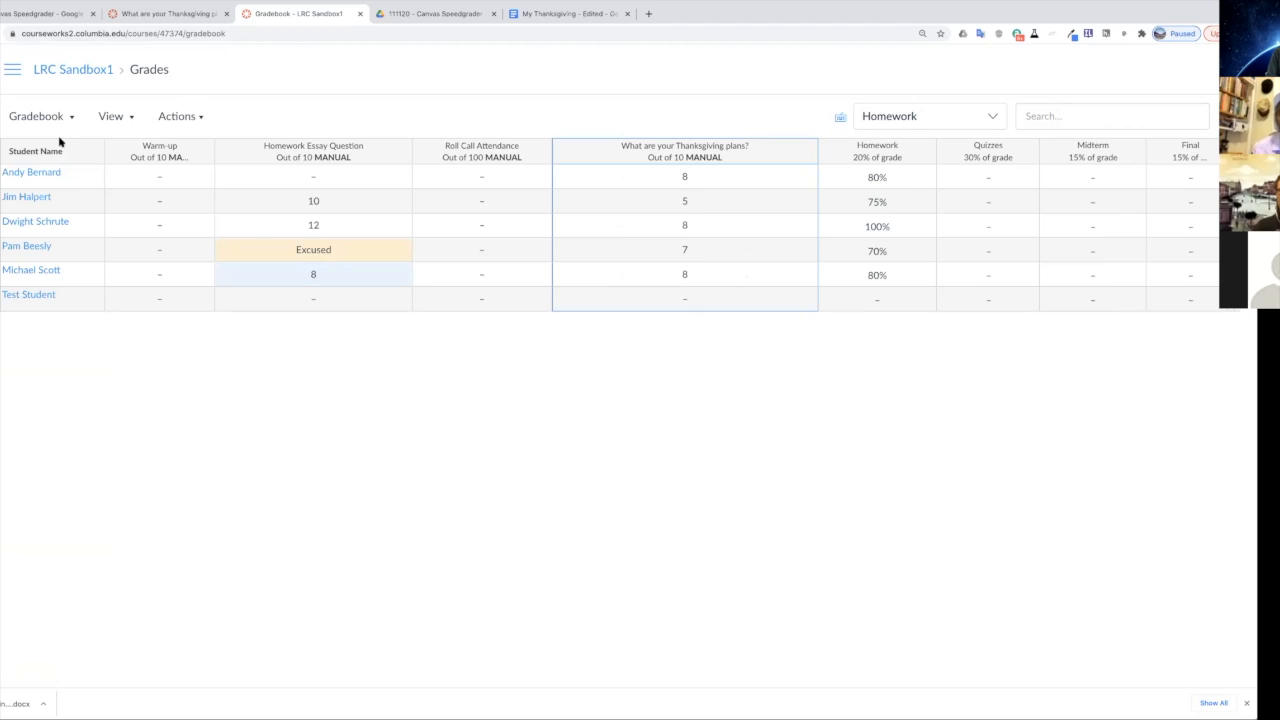
key(super+Left)
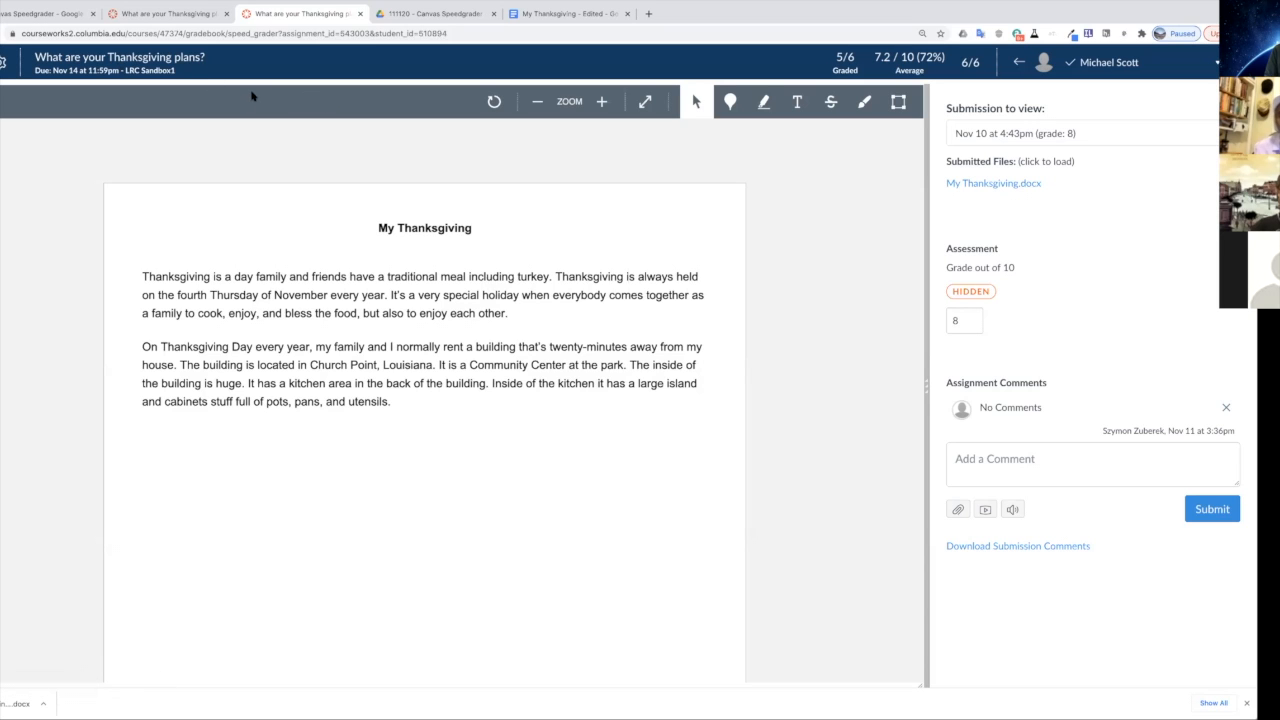
Step: Switch to the Google Slides presentation and review the first outline, the URL submission example and the "Outline (2 of 2)" slide
click(30, 16)
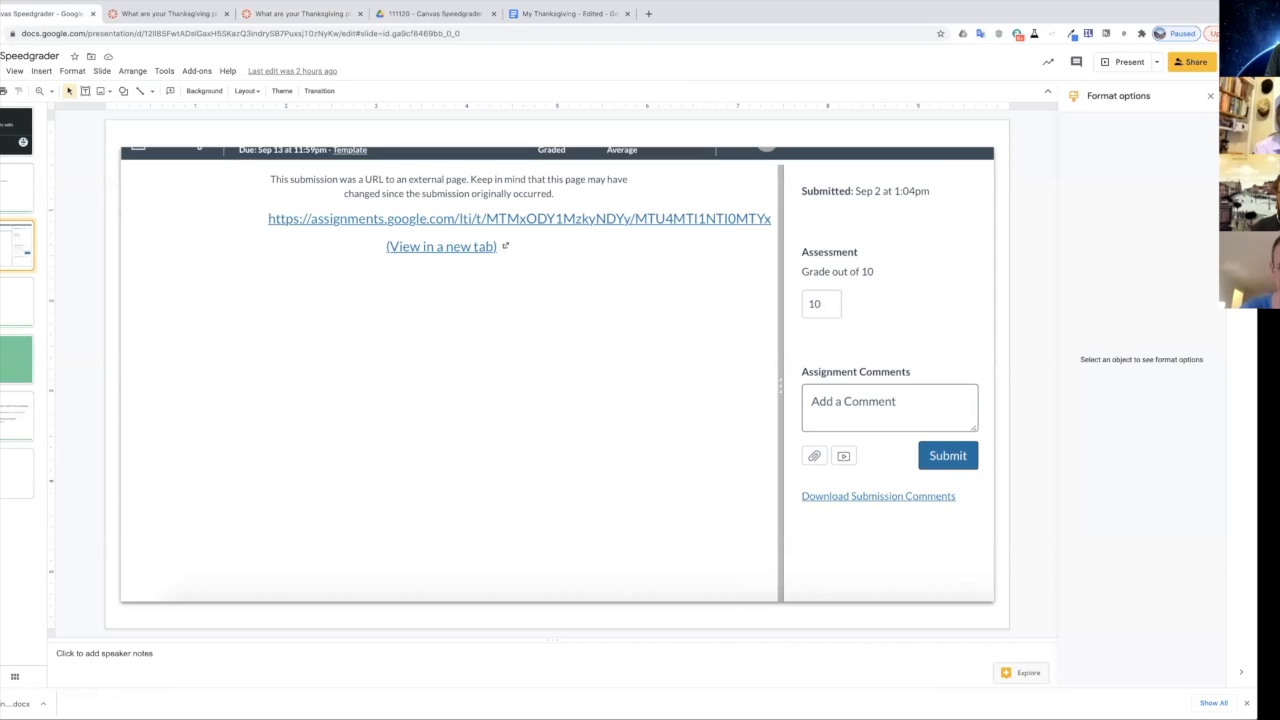
click(16, 187)
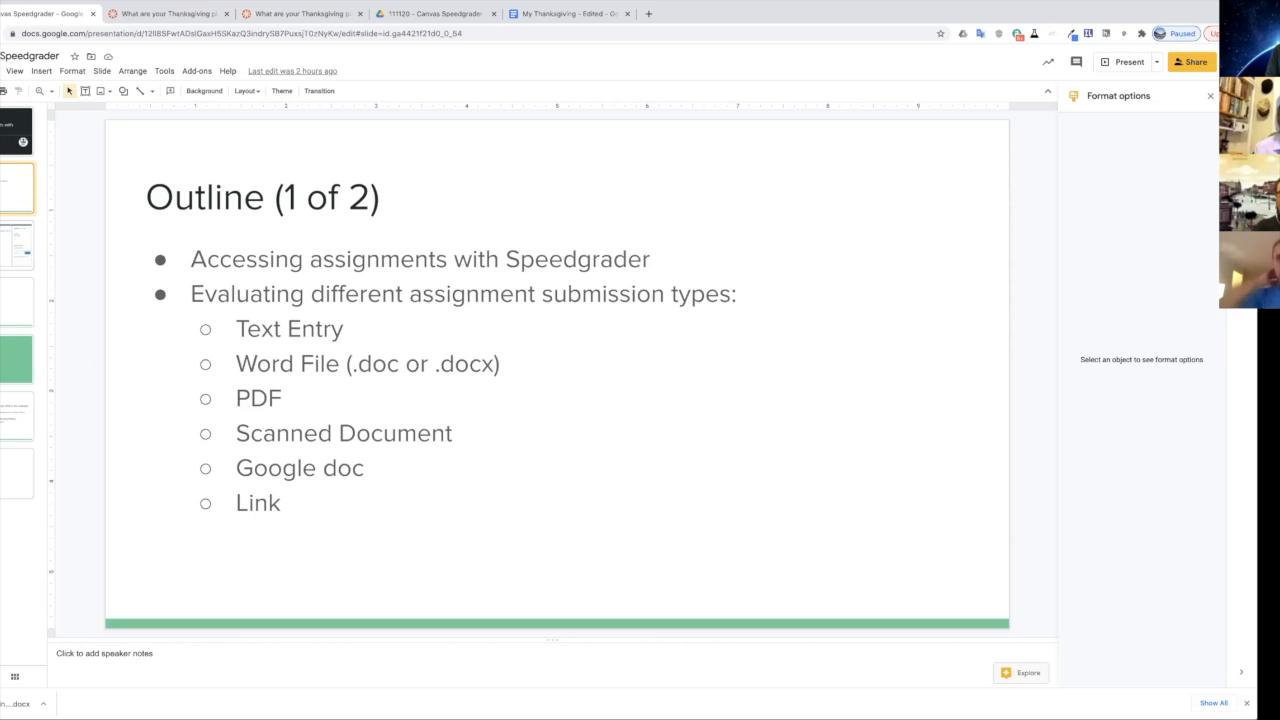
key(Down)
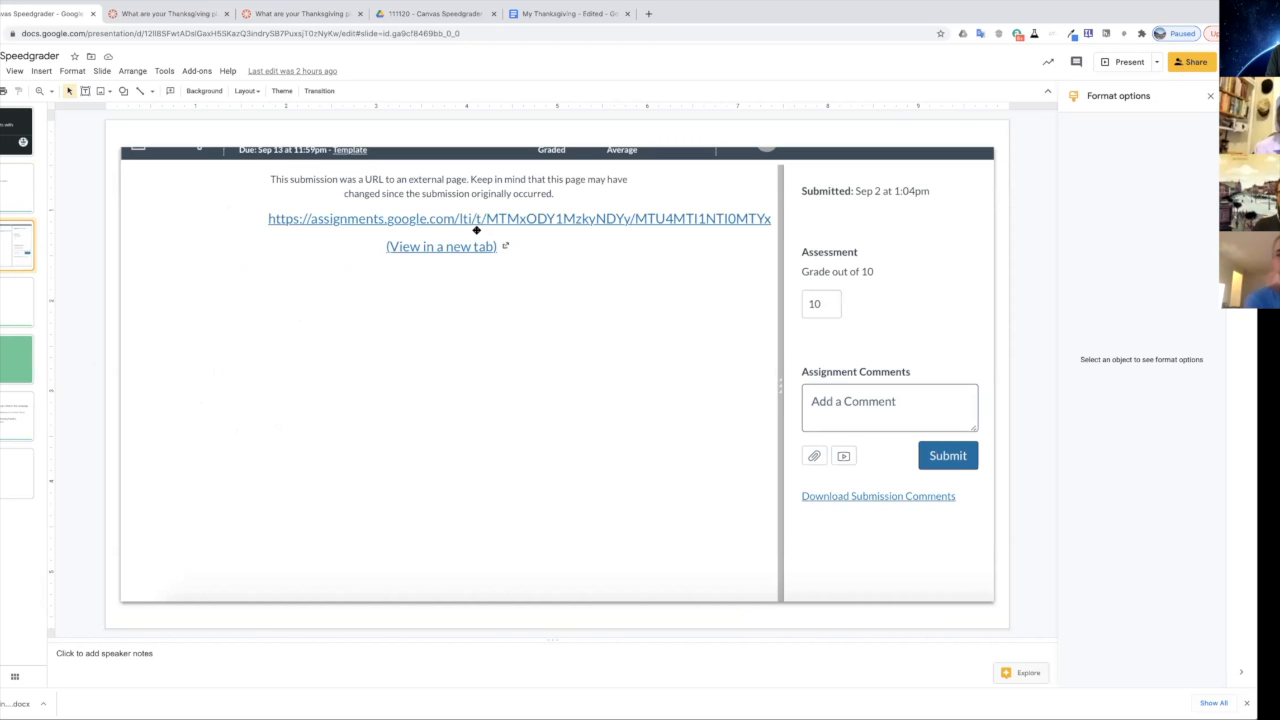
click(16, 306)
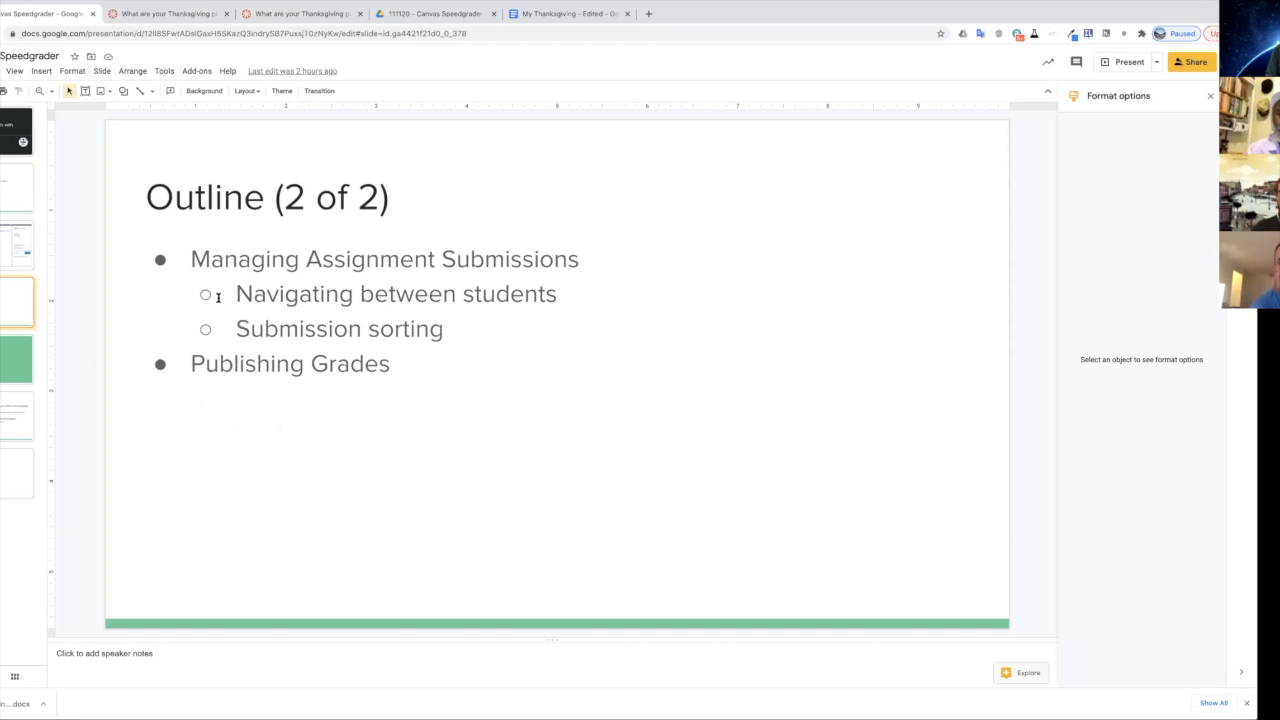